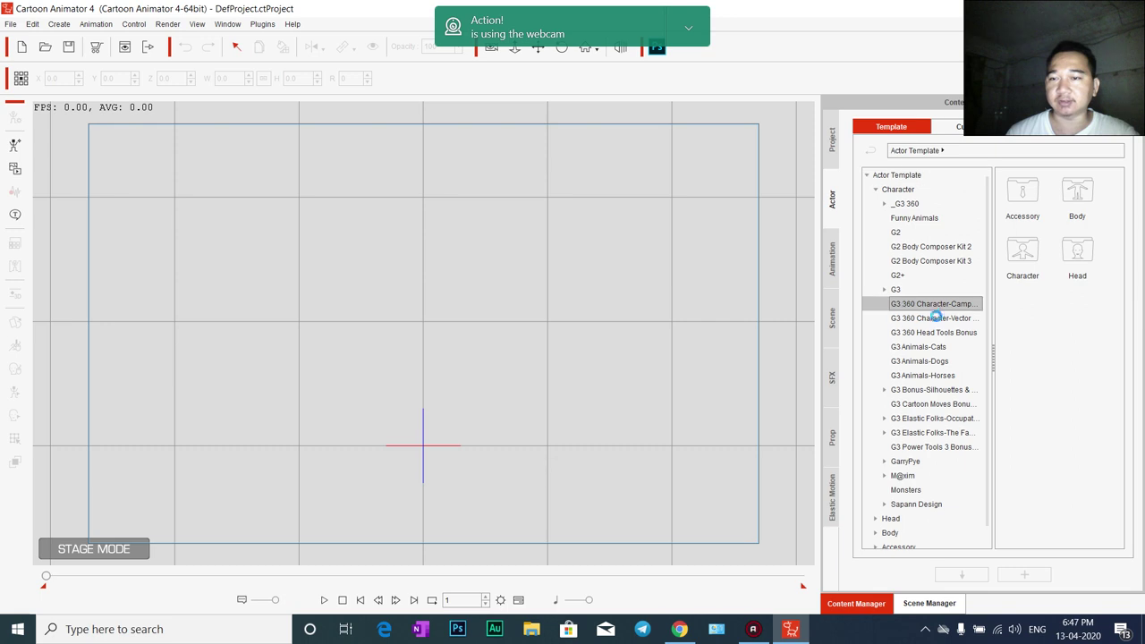
# Add the Eva_S character from the G3 360 Character-Campus Hero templates to the middle of the stage
pyautogui.click(954, 306)
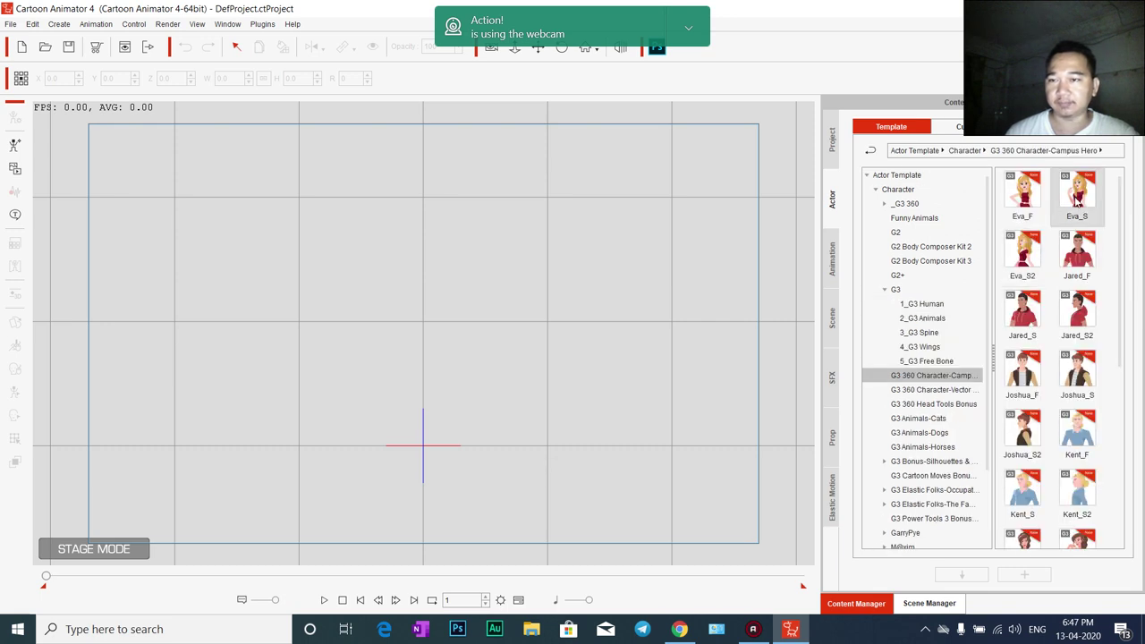
pyautogui.moveTo(1078, 202); pyautogui.dragTo(367, 332)
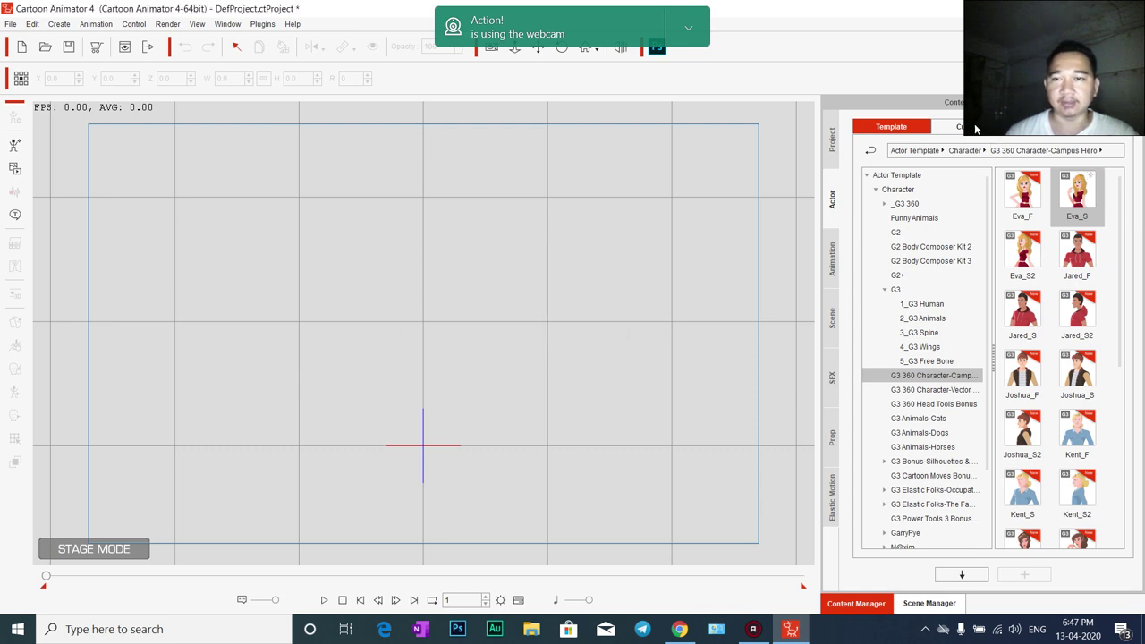
pyautogui.moveTo(379, 312); pyautogui.dragTo(433, 336)
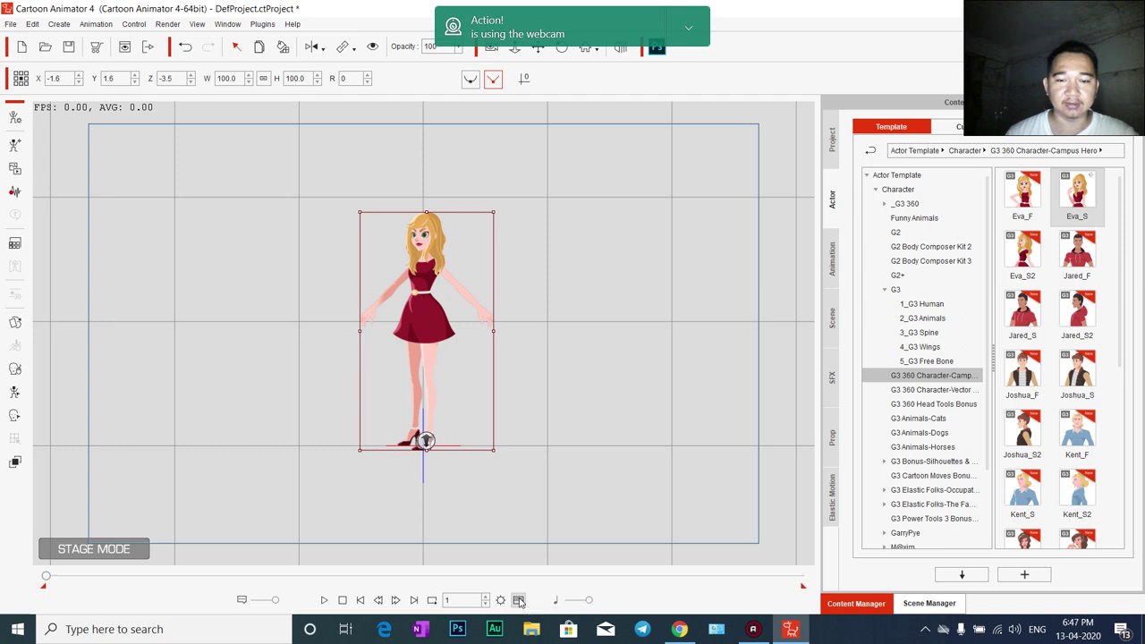
# Open the timeline and limit it to the tracks of the selected object
pyautogui.click(519, 601)
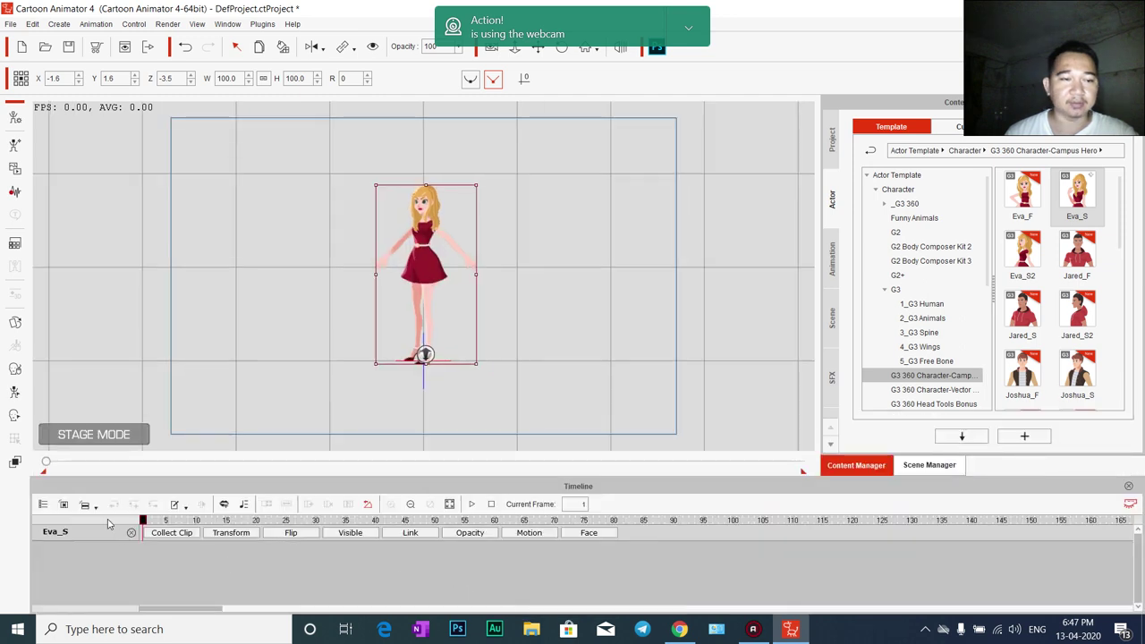
pyautogui.click(63, 505)
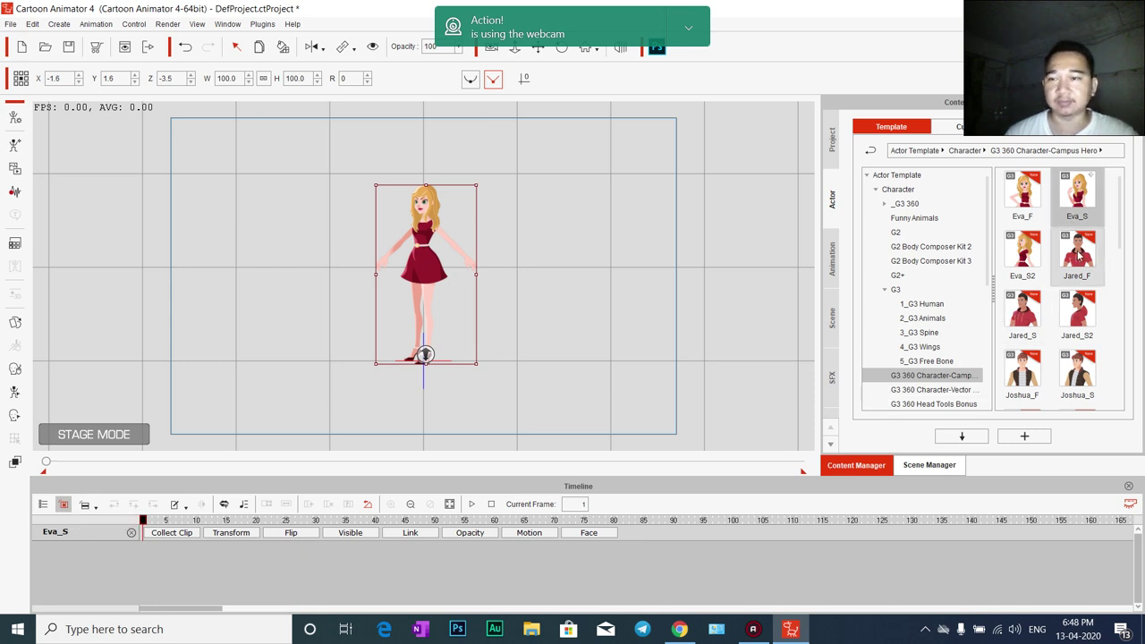
# Add the Jared_F character to the stage beside Eva_S and position it at about X -171, Y 6.5
pyautogui.moveTo(1077, 253); pyautogui.dragTo(427, 216)
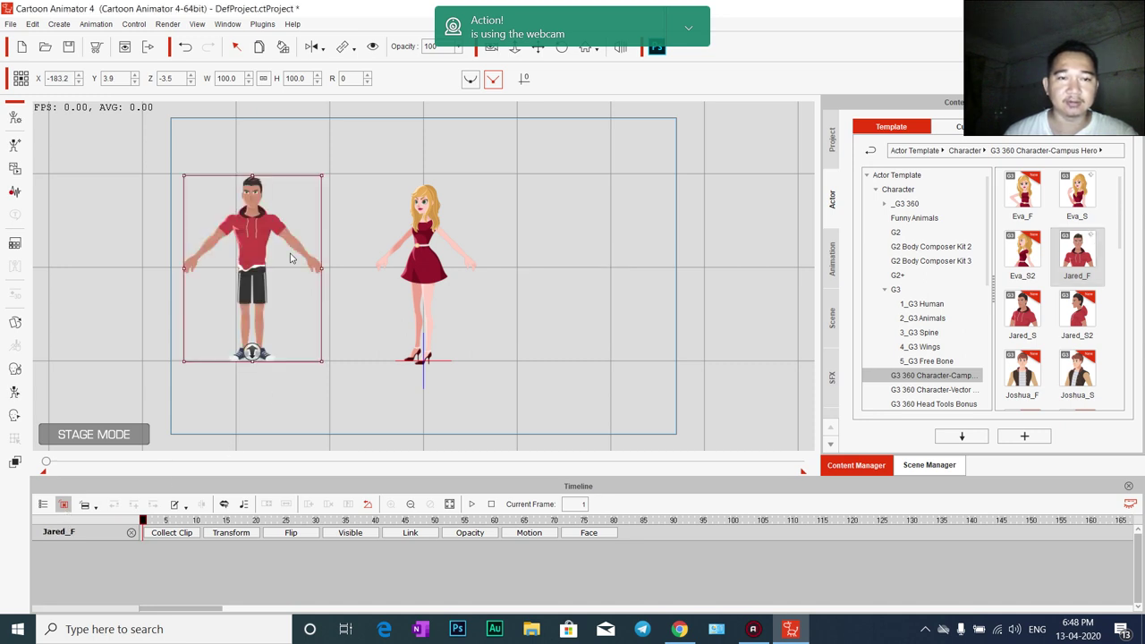
pyautogui.moveTo(251, 238); pyautogui.dragTo(269, 238)
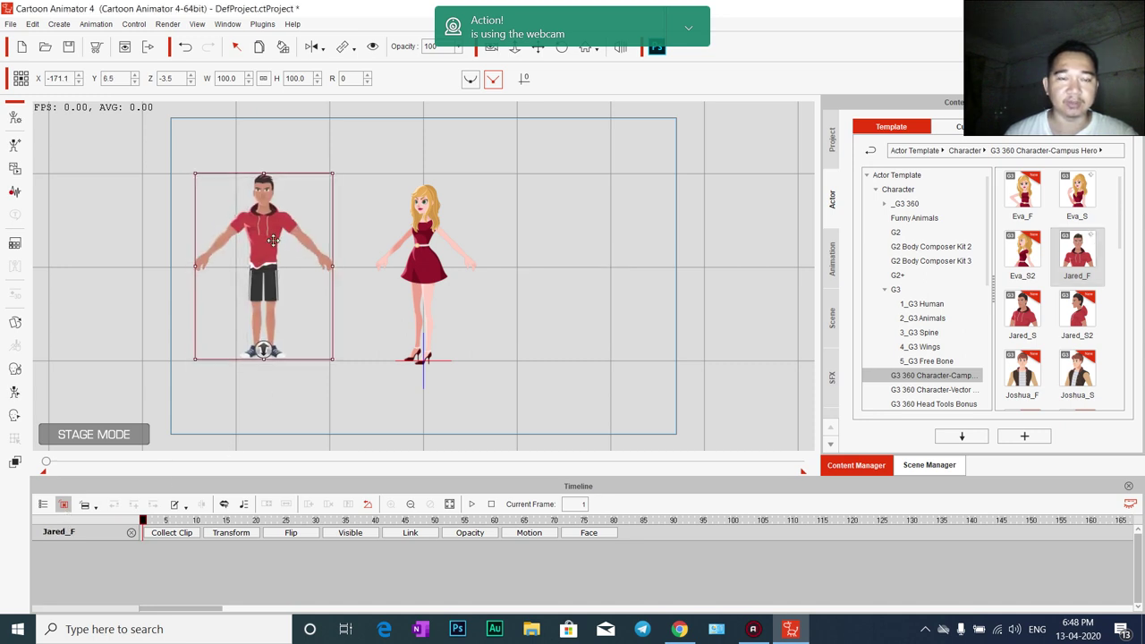
# Display only the Motion track for Jared_F and only the Transform track for Eva_S in the timeline
pyautogui.click(526, 533)
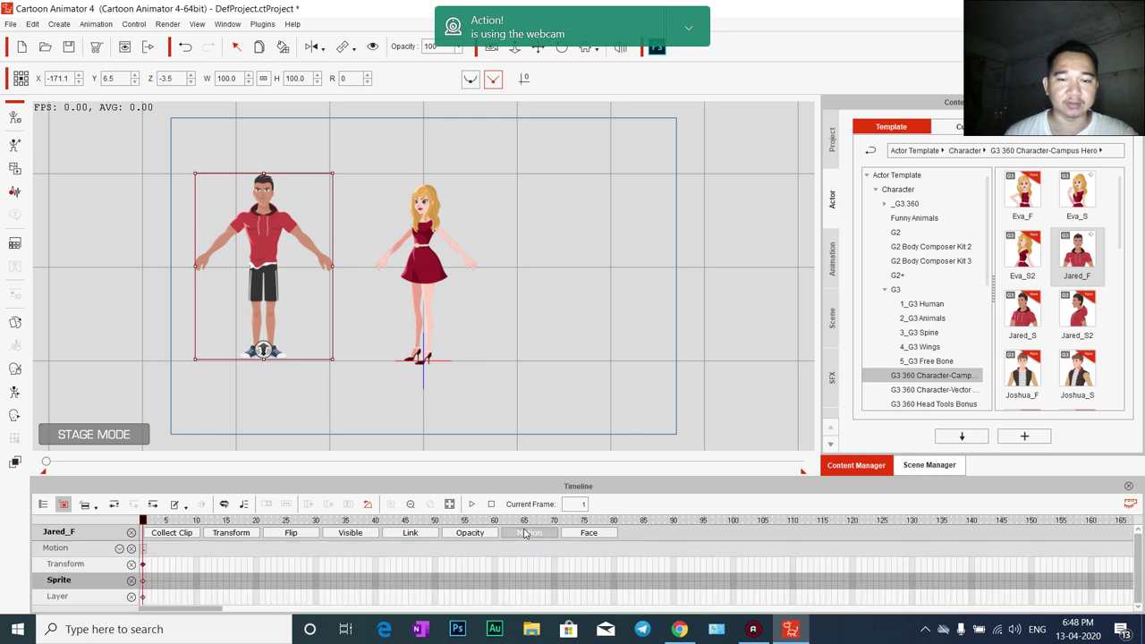
pyautogui.click(423, 243)
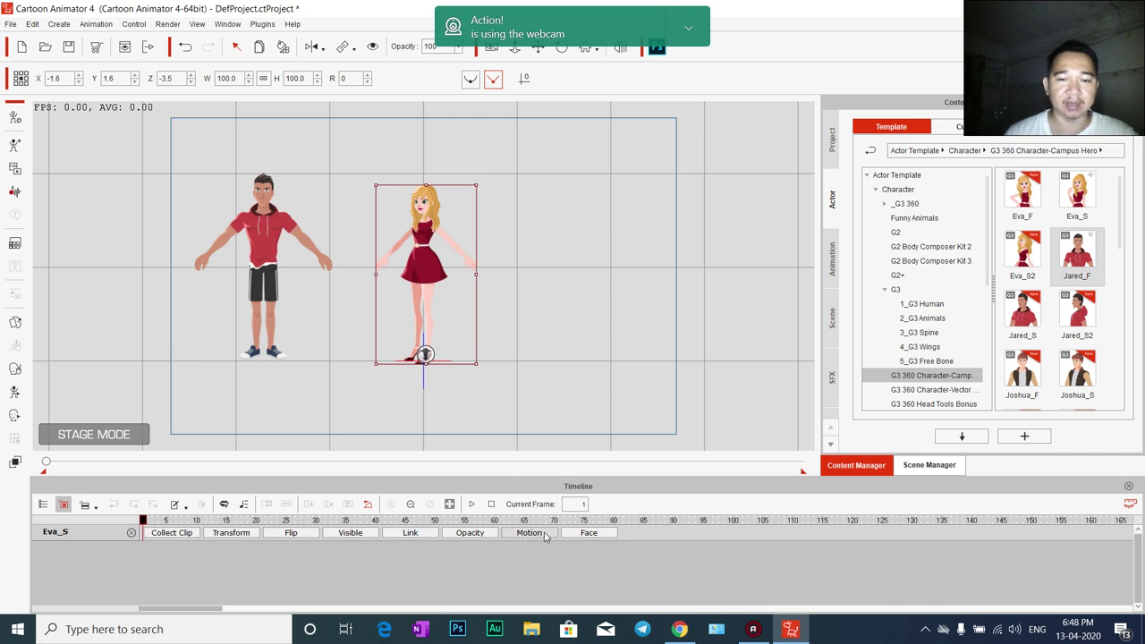
pyautogui.click(247, 533)
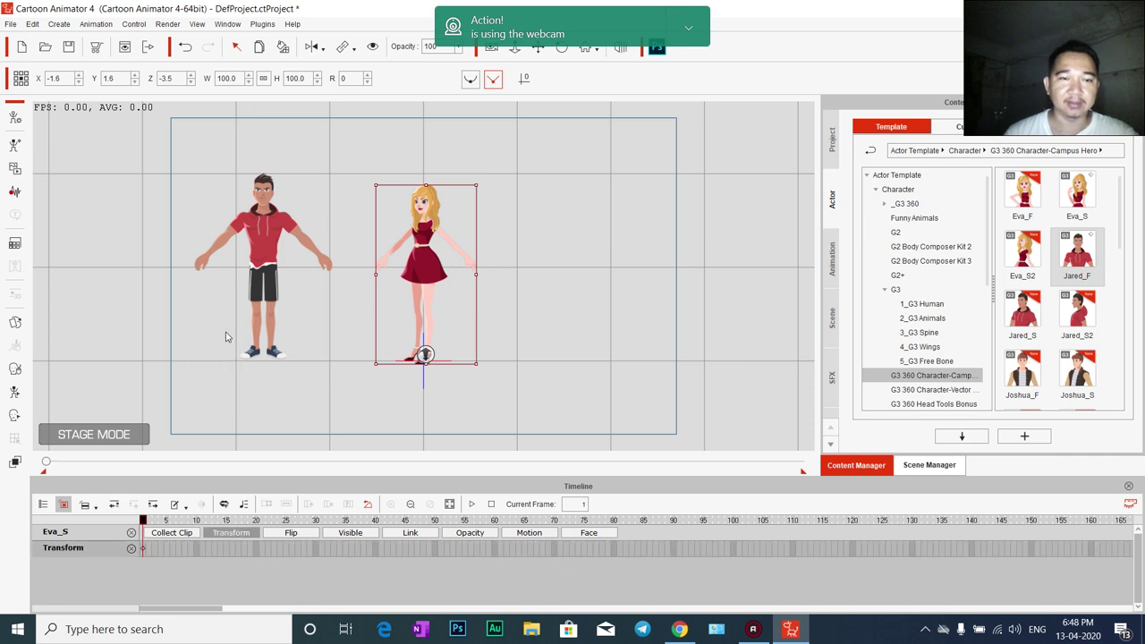
pyautogui.click(265, 230)
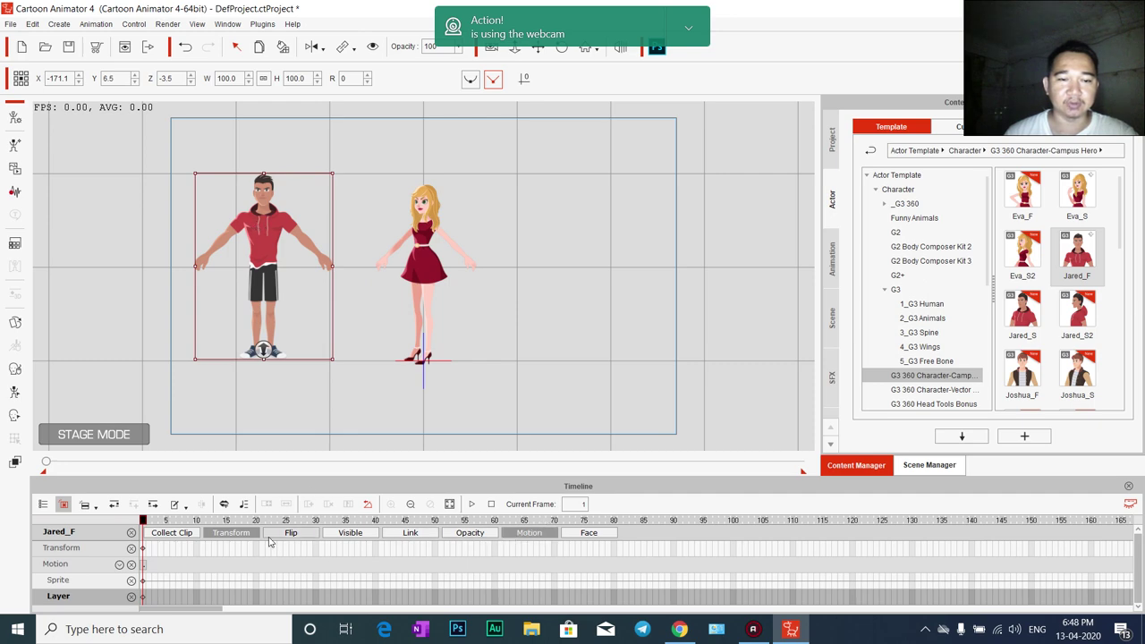
pyautogui.click(230, 534)
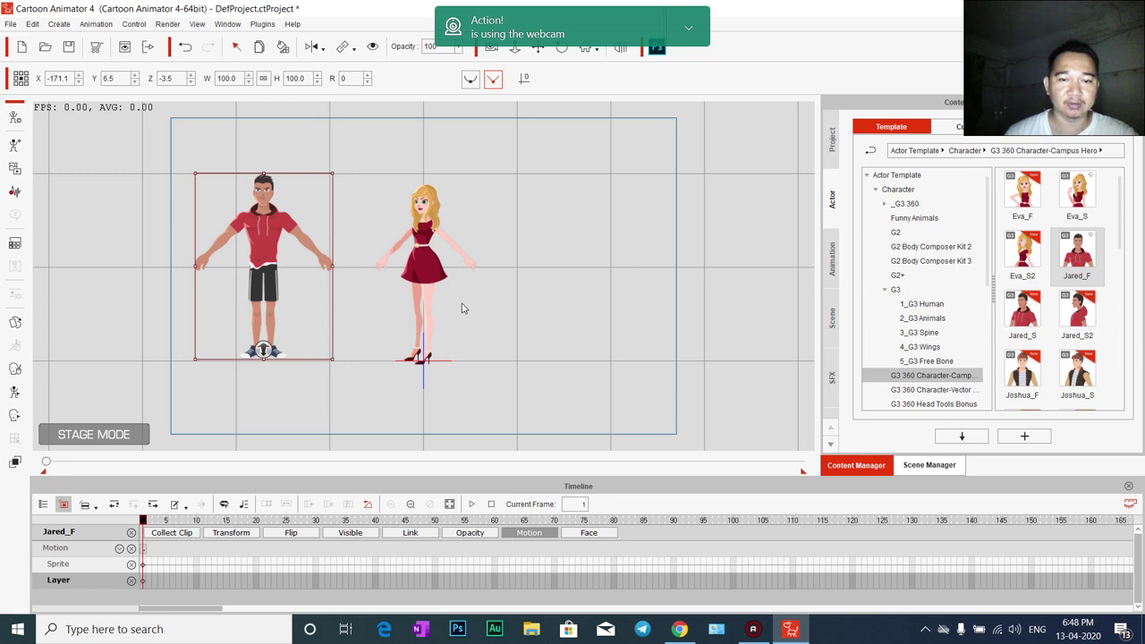
# Compare the timeline tracks of Eva_S and Jared_F, first one character at a time and then both listed together
pyautogui.click(420, 247)
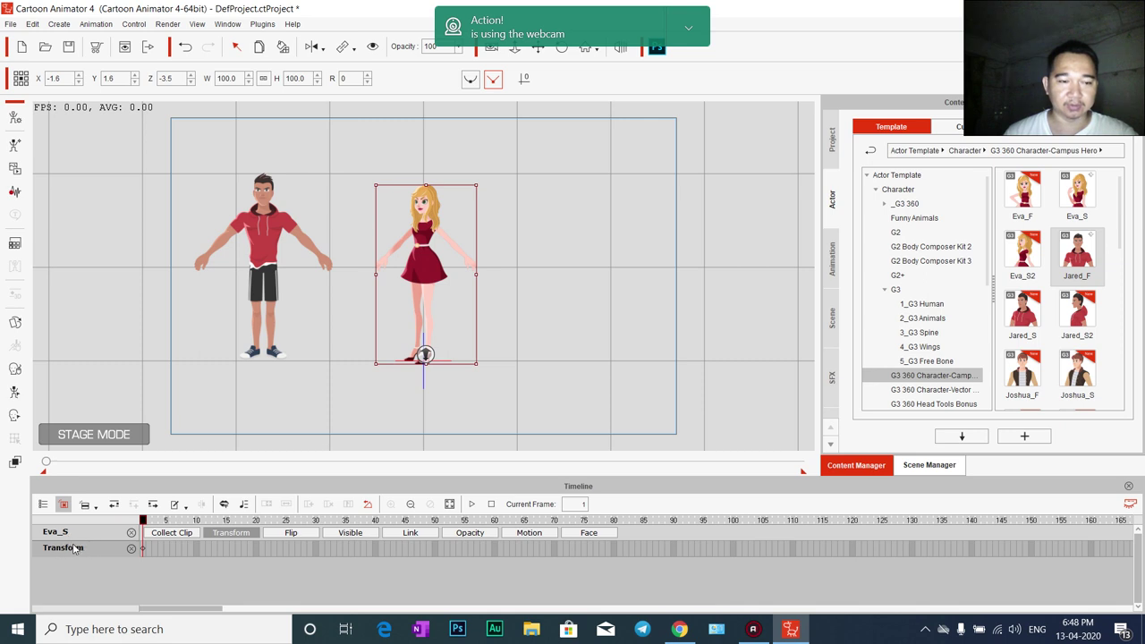
pyautogui.click(262, 248)
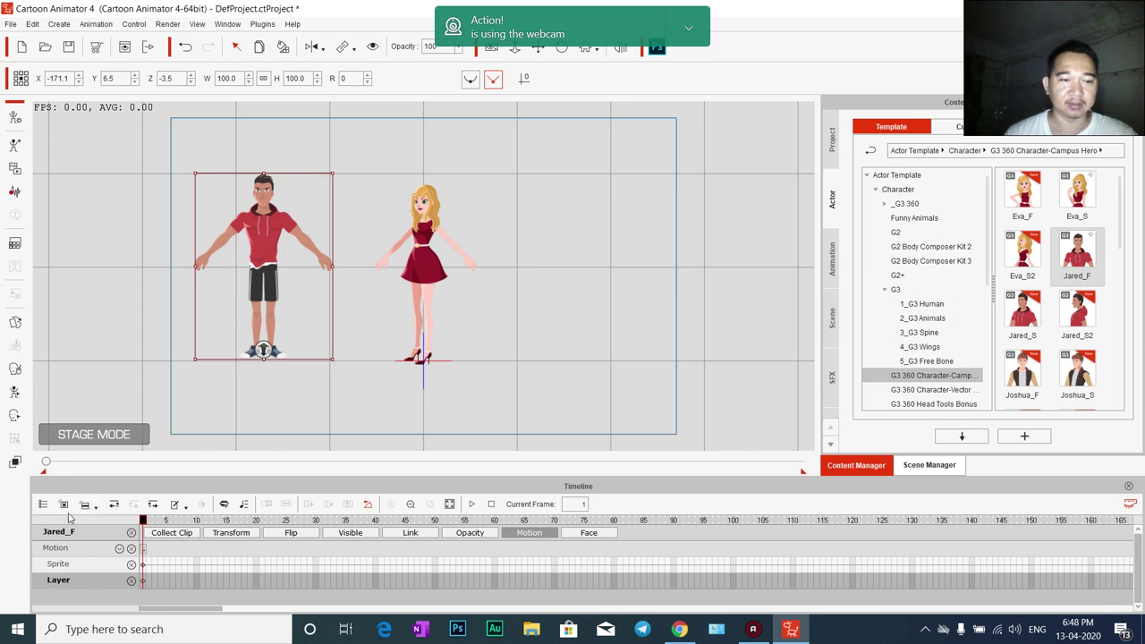
pyautogui.click(435, 272)
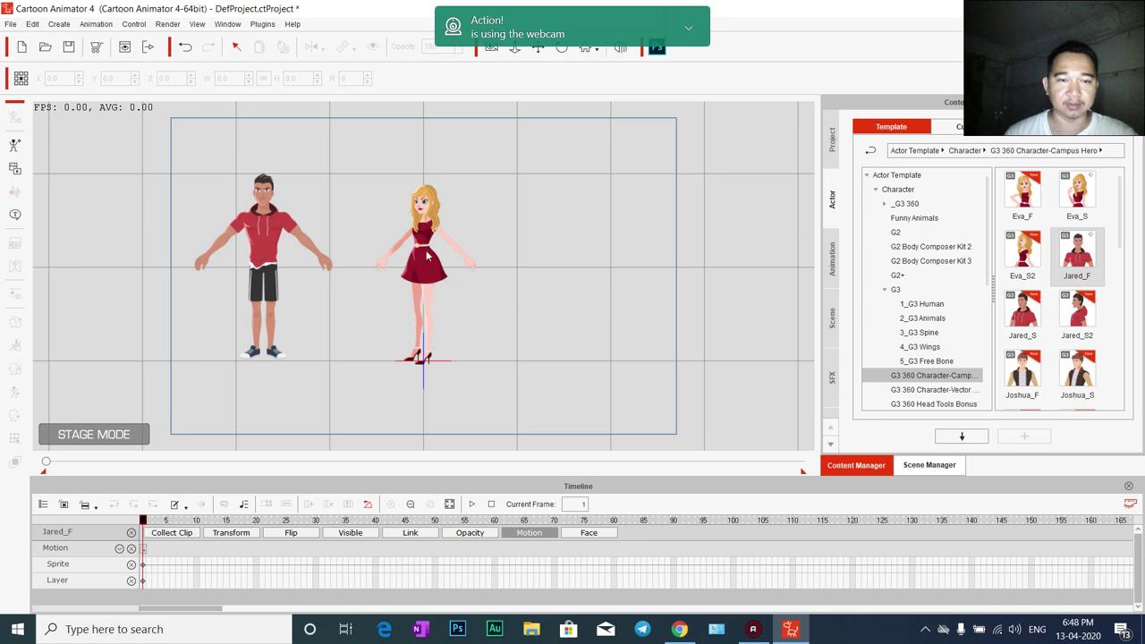
pyautogui.click(428, 255)
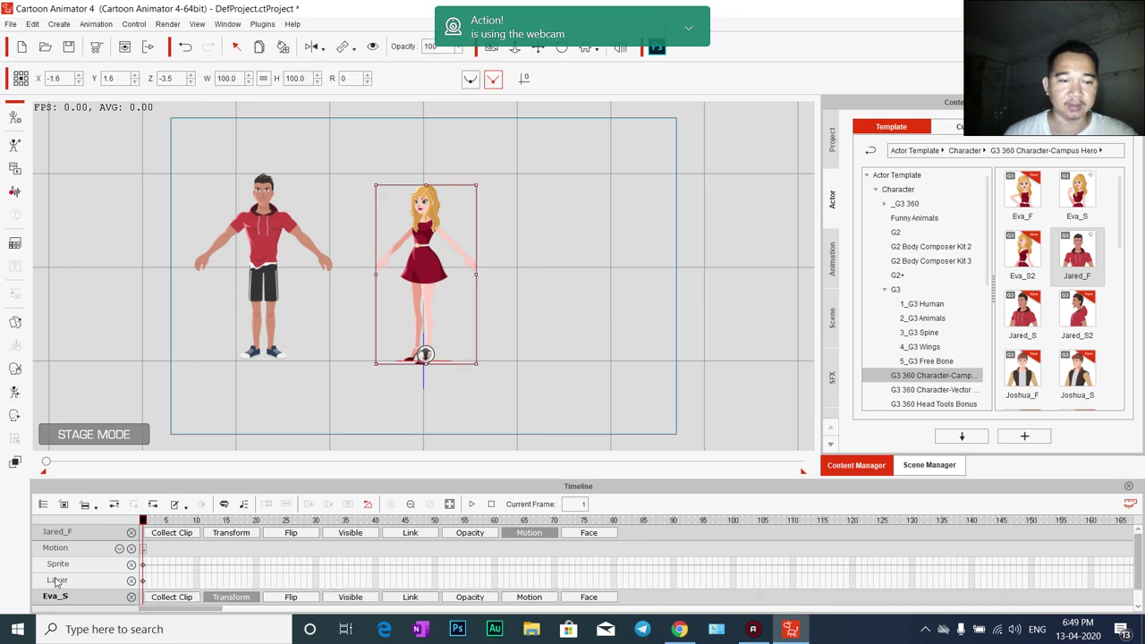
pyautogui.scroll(-1, 55, 581)
pyautogui.scroll(1, 102, 582)
pyautogui.scroll(-1, 103, 583)
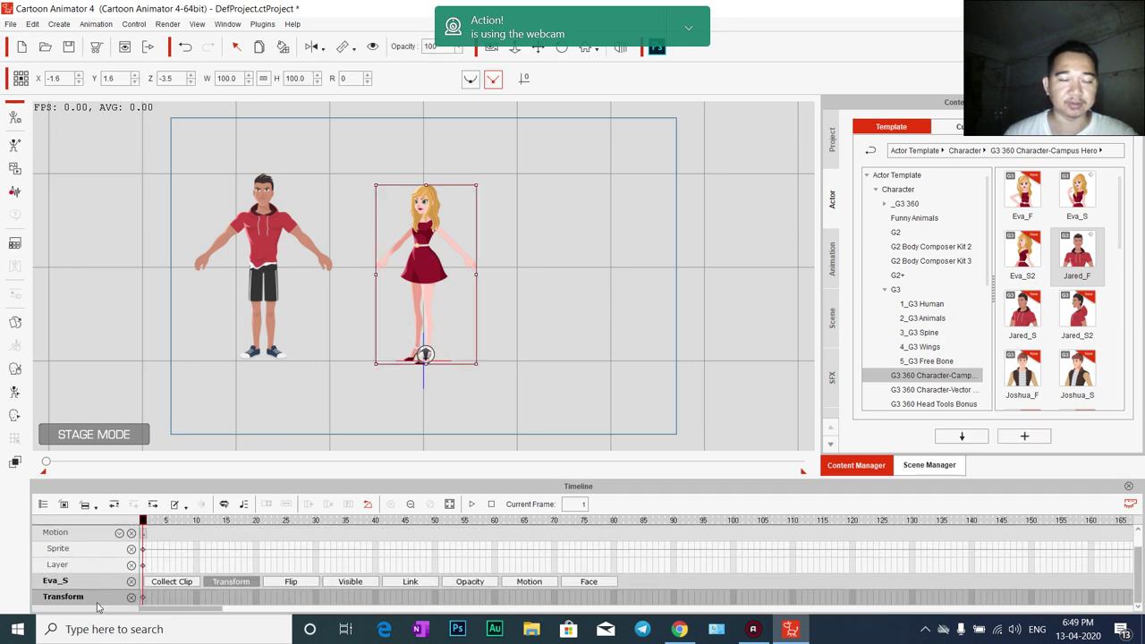
pyautogui.scroll(1, 84, 567)
pyautogui.scroll(-1, 96, 582)
# Delete Jared_F from the stage and move Eva_S toward the right side of the frame, to about X 163
pyautogui.click(267, 217)
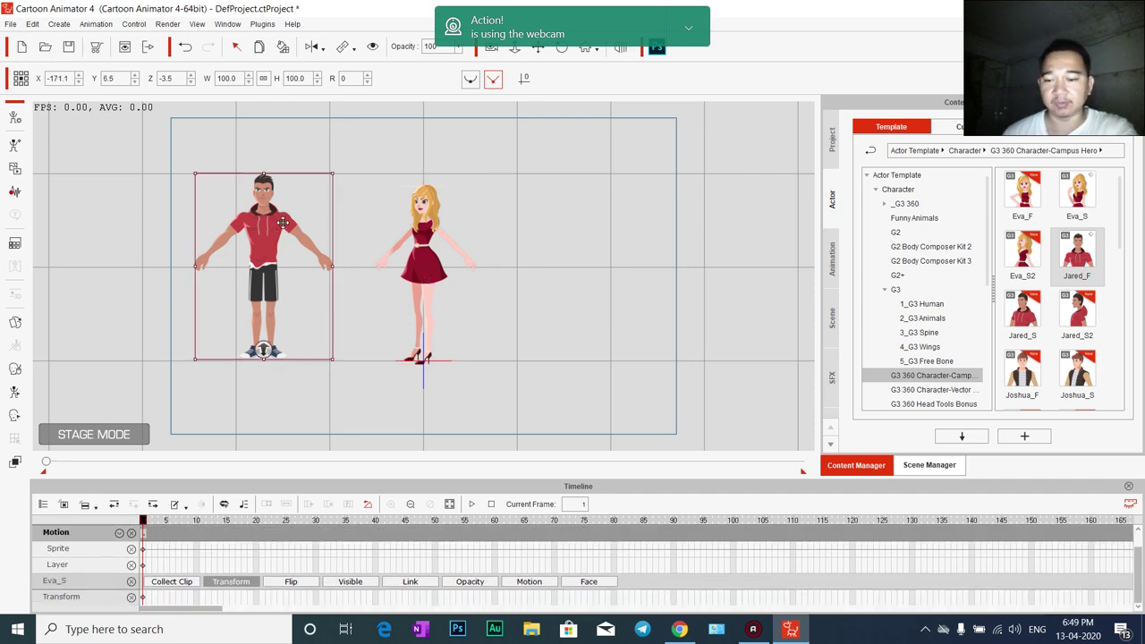
pyautogui.press('Delete')
pyautogui.moveTo(428, 259); pyautogui.dragTo(606, 239)
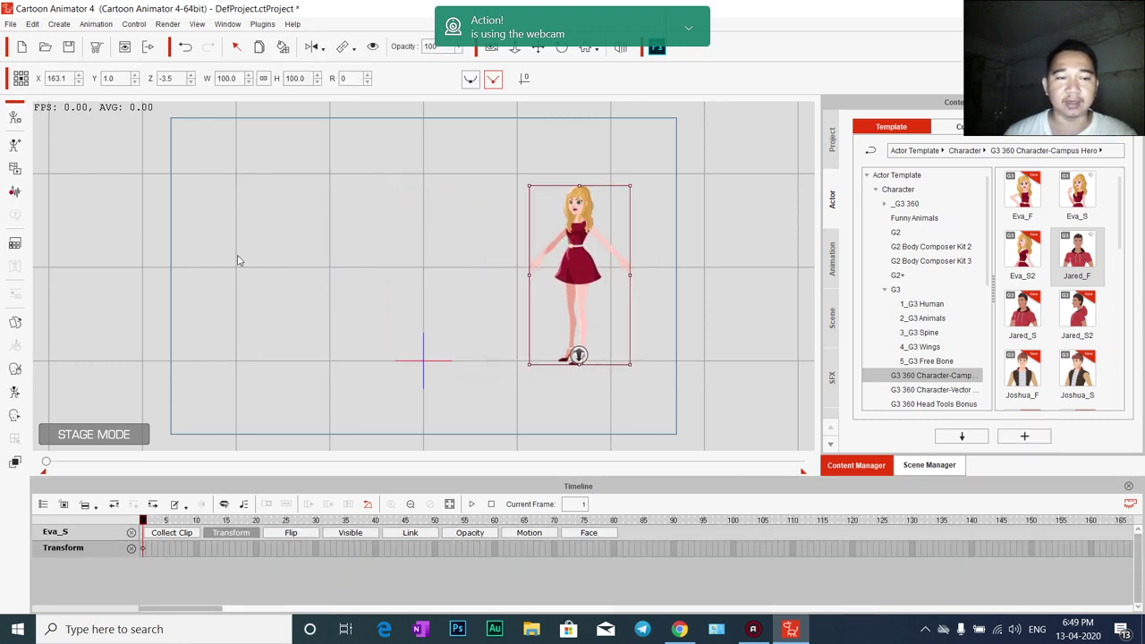
# Inspect Eva_S's bone structure up close in the 2D Motion Key Editor, then close the editor
pyautogui.click(16, 393)
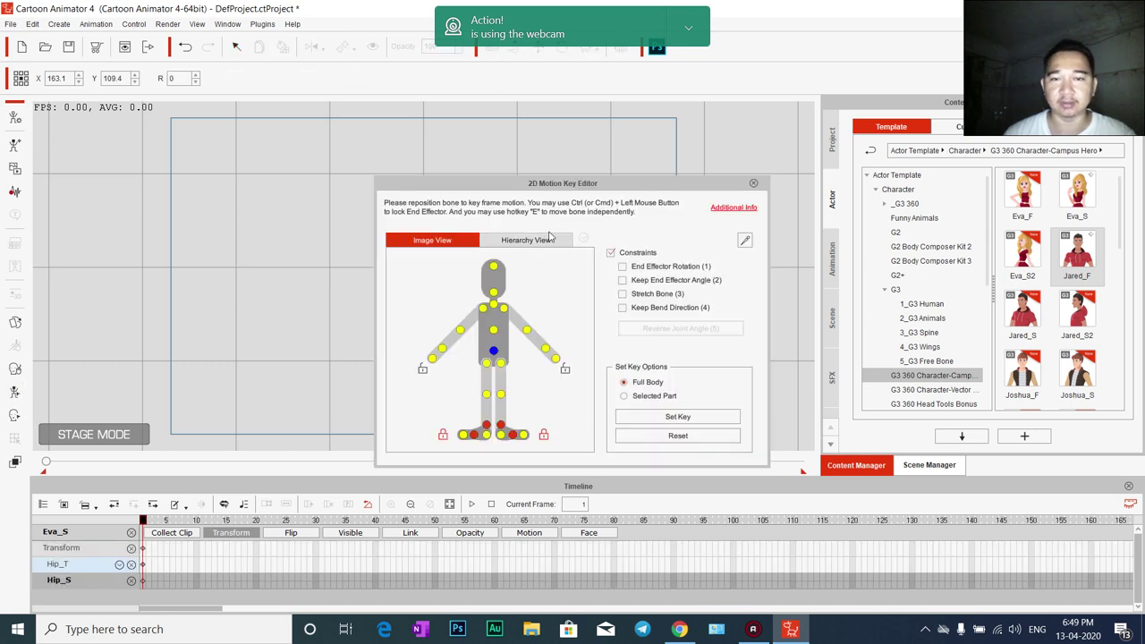
pyautogui.moveTo(551, 178); pyautogui.dragTo(879, 64)
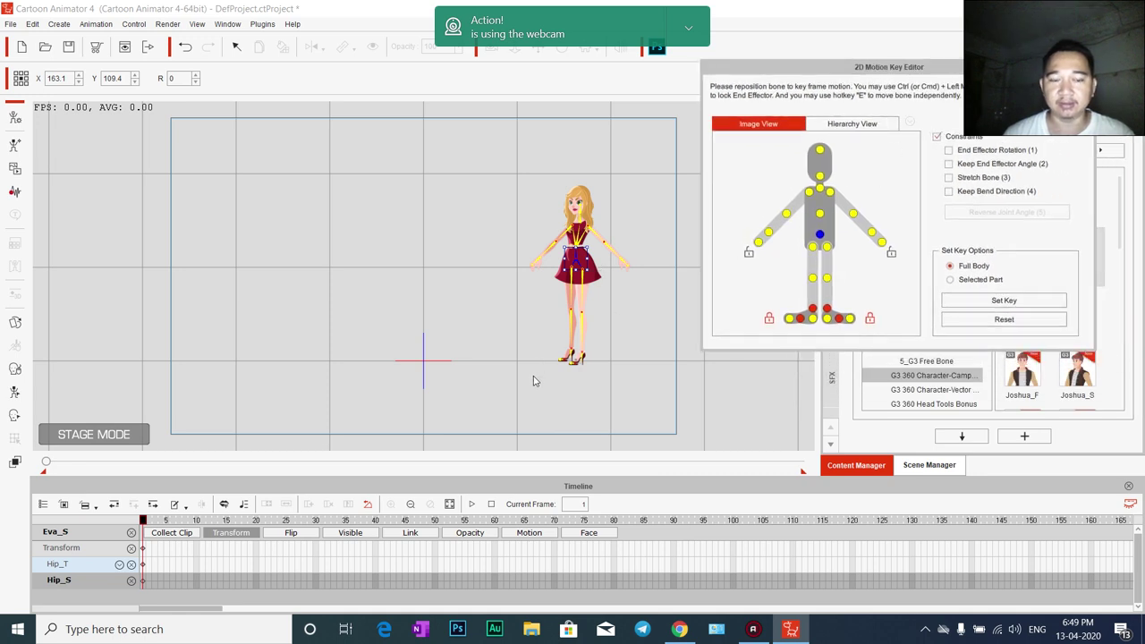
pyautogui.scroll(3, 552, 199)
pyautogui.moveTo(463, 290); pyautogui.dragTo(435, 289)
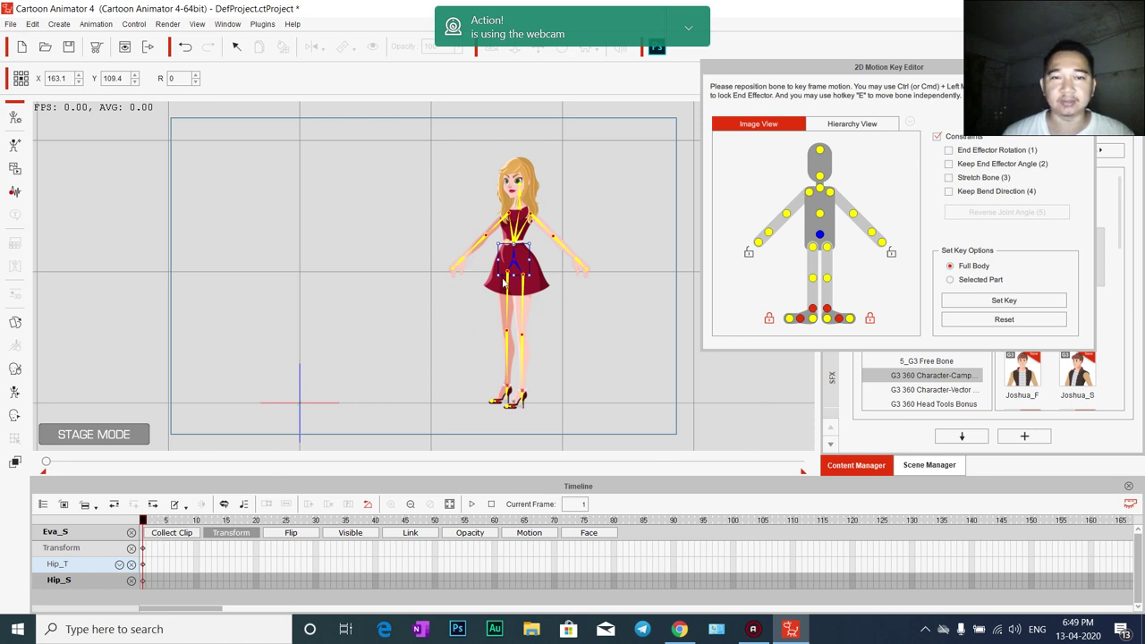
pyautogui.click(1076, 72)
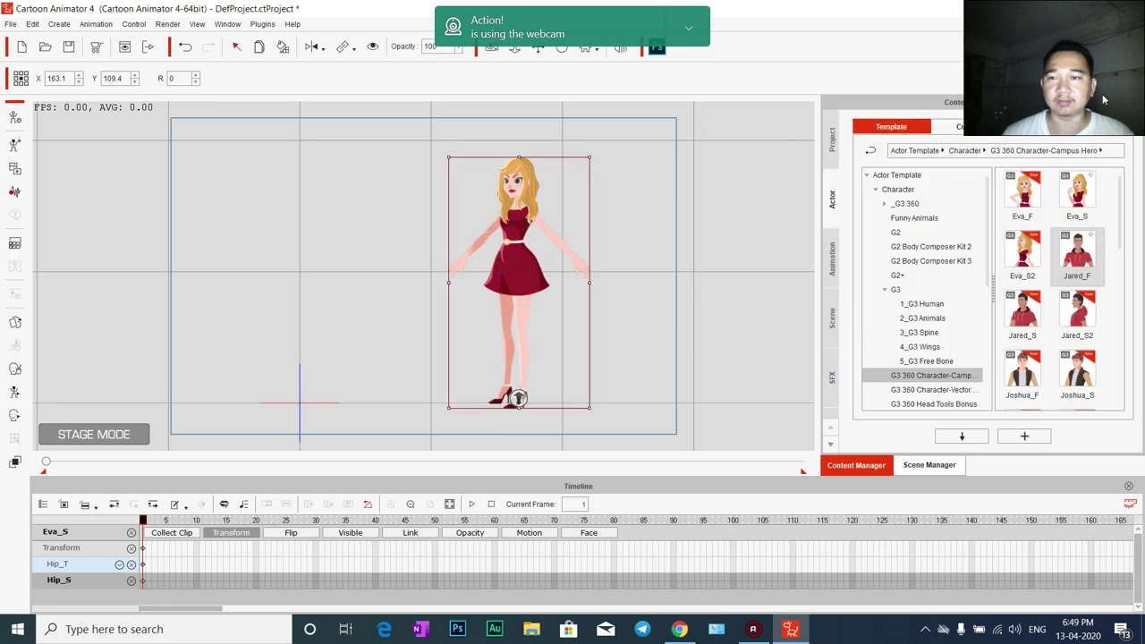
# Apply the _Pose_Stand motion from the 1_G3 Human, _Turners_Female, Side library to Eva_S
pyautogui.click(832, 260)
pyautogui.click(876, 189)
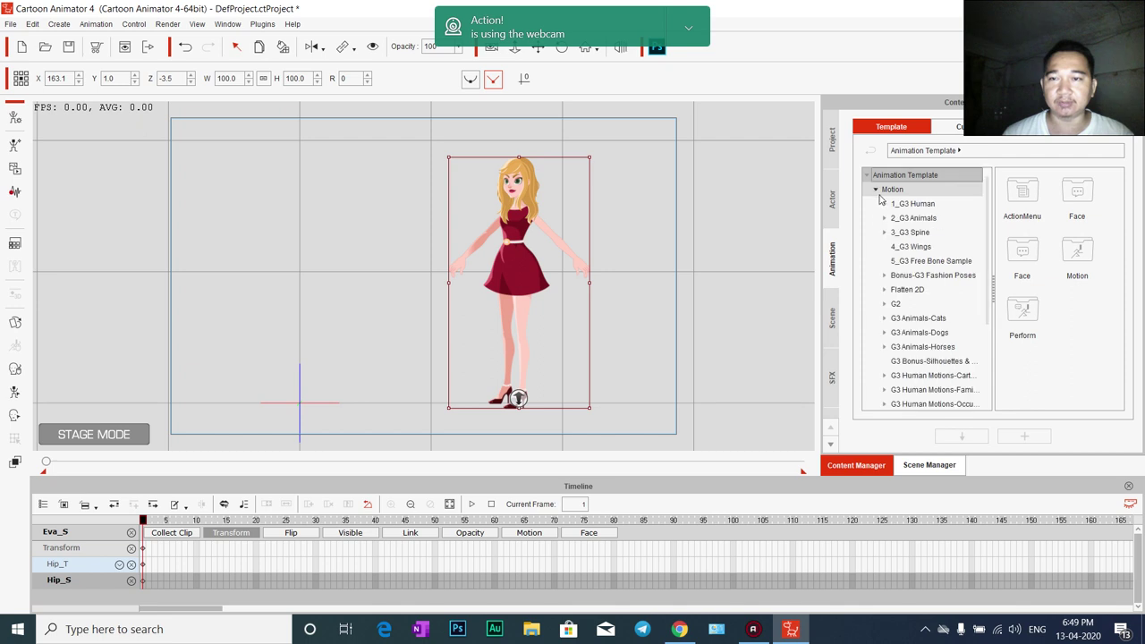
pyautogui.click(883, 204)
pyautogui.click(905, 245)
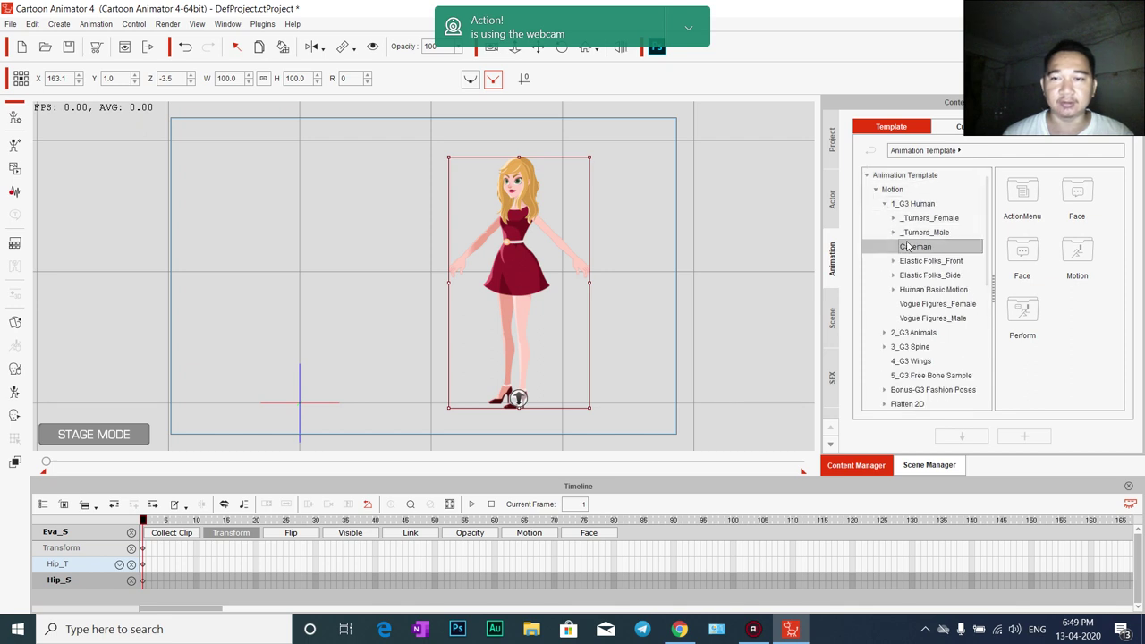
pyautogui.click(893, 217)
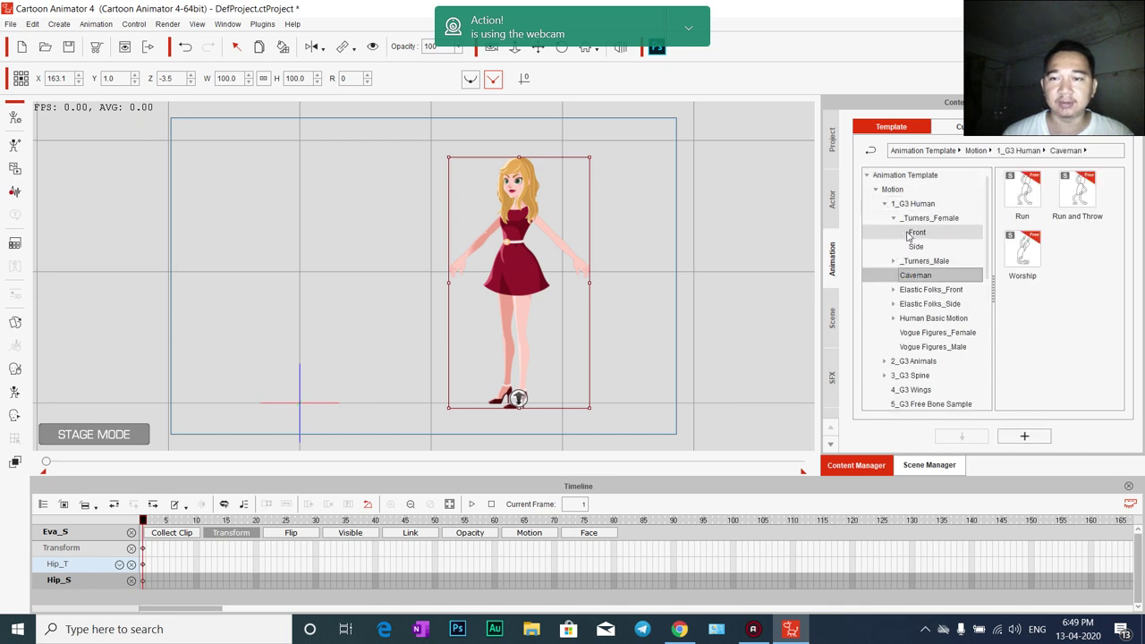
pyautogui.click(916, 245)
pyautogui.moveTo(917, 242); pyautogui.dragTo(979, 291)
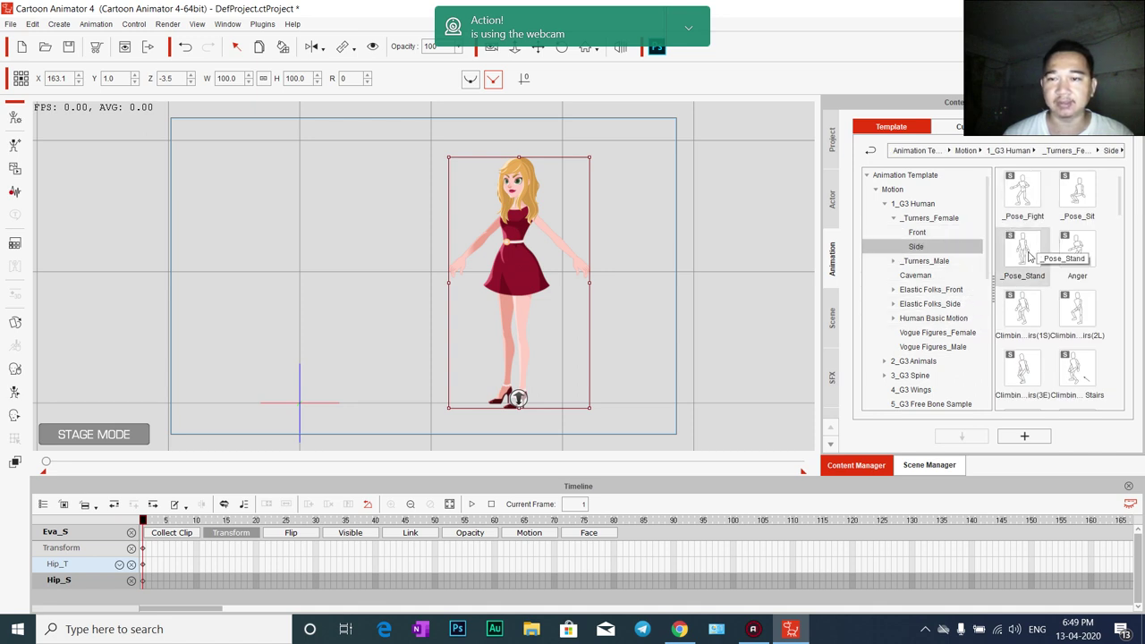
pyautogui.moveTo(1028, 257); pyautogui.dragTo(506, 258)
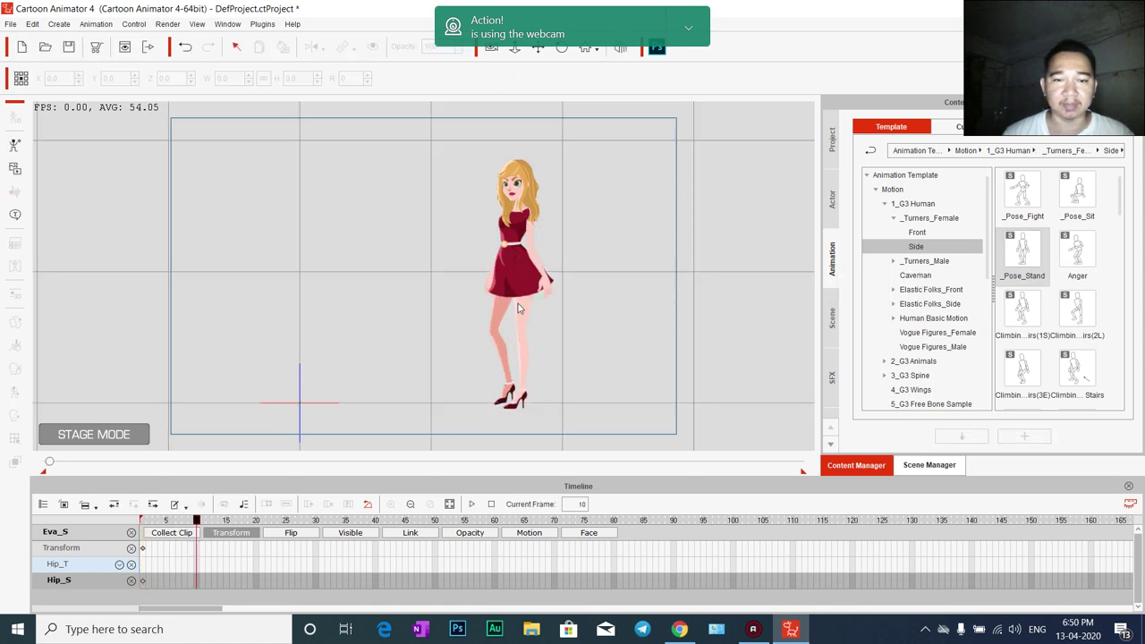
# Display Eva_S's Motion track and scrub through the _Pose_Stand clip from frame 1 to frame 10
pyautogui.click(531, 532)
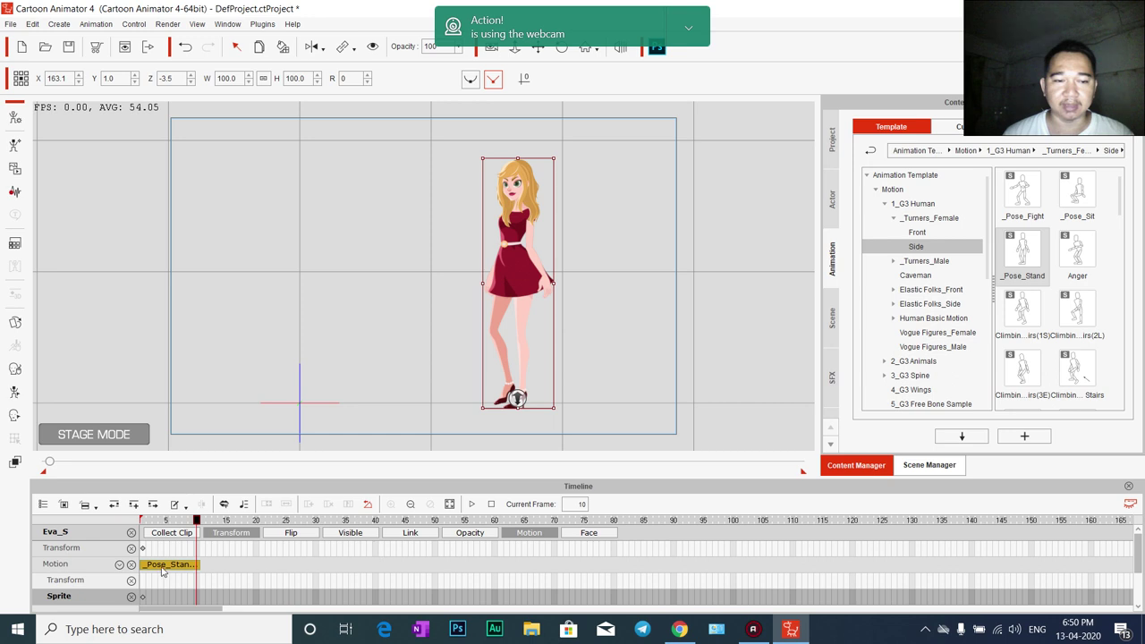
pyautogui.moveTo(196, 520); pyautogui.dragTo(143, 521)
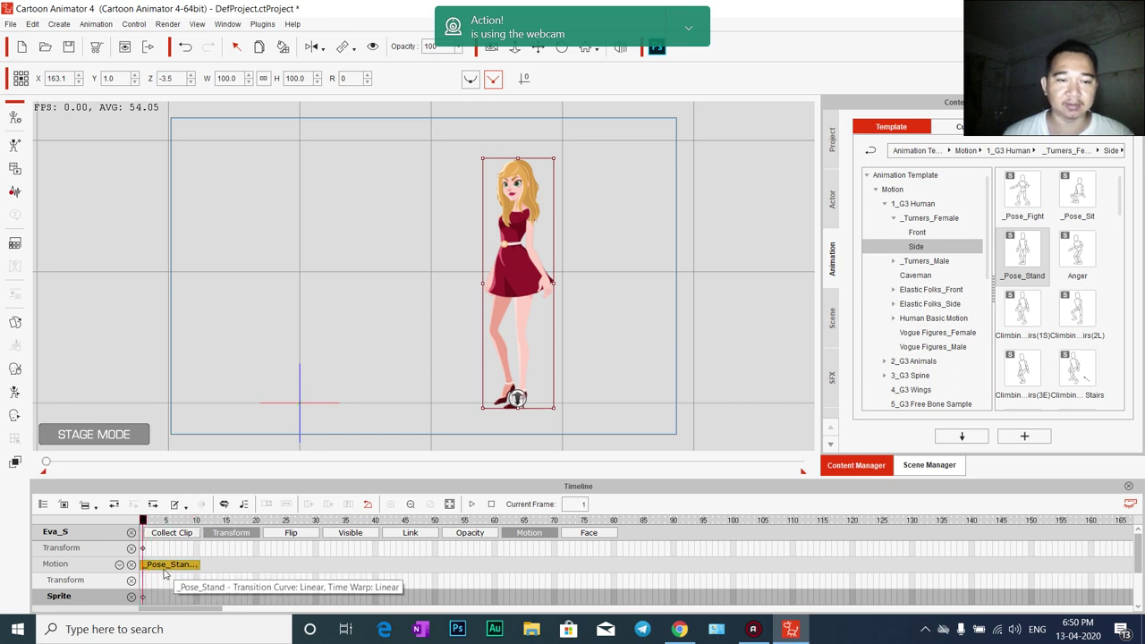
pyautogui.moveTo(143, 520); pyautogui.dragTo(197, 520)
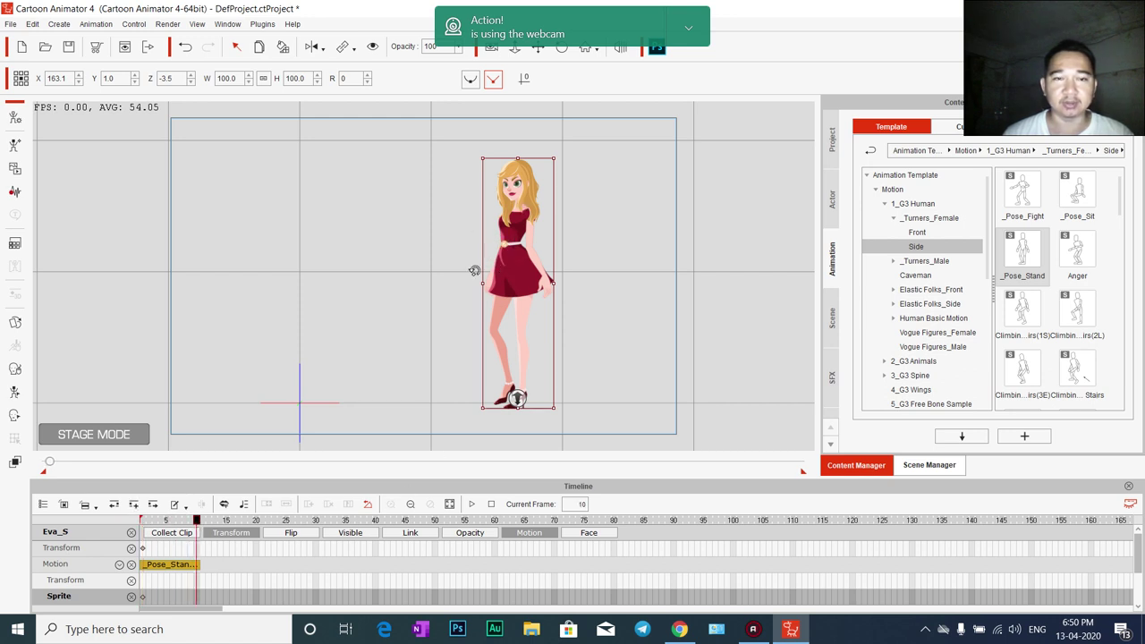
# Open the 2D Motion Key Editor for Eva_S at frame 10 and select the right hand bone
pyautogui.click(14, 391)
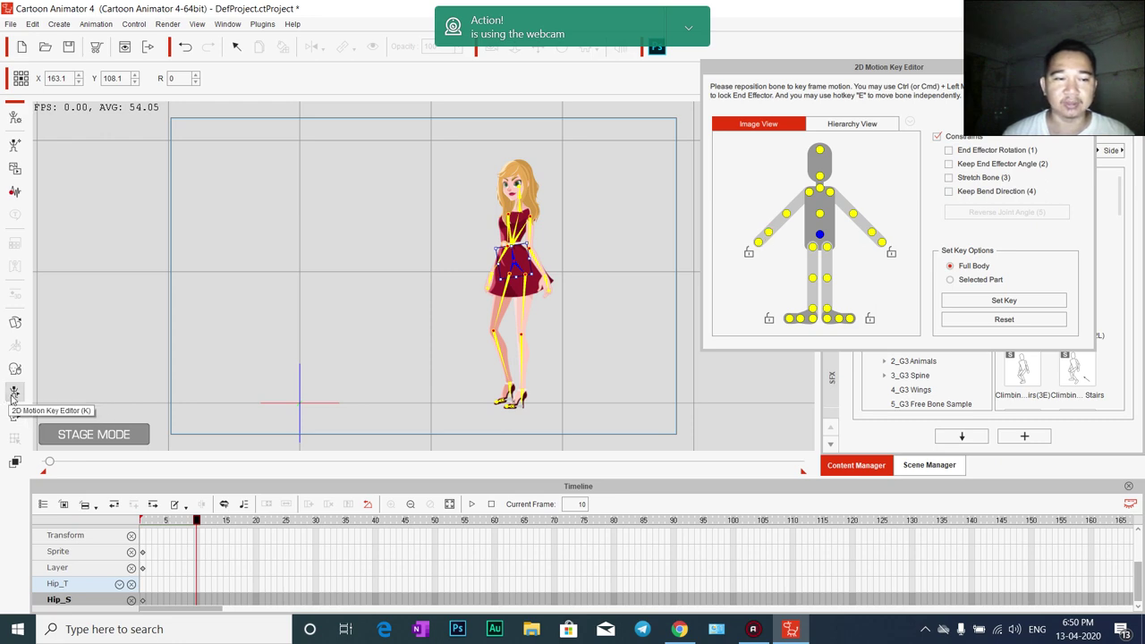
pyautogui.click(768, 234)
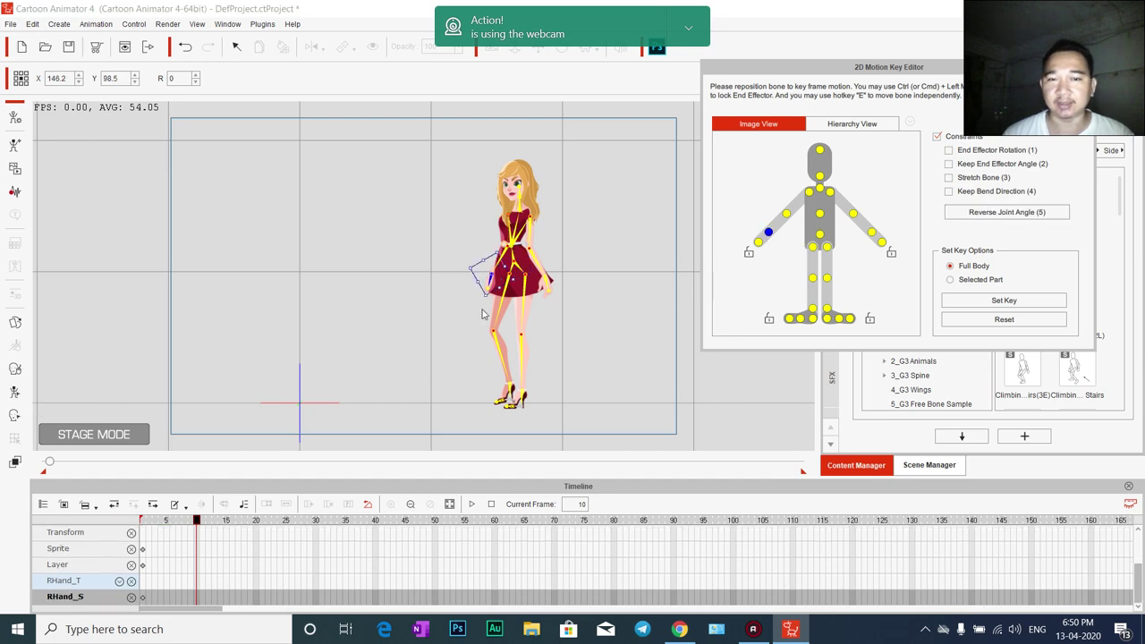
# Try raising Eva_S's right hand to shoulder height at frame 10, check its keys in the timeline, and undo the pose change
pyautogui.moveTo(470, 255); pyautogui.dragTo(451, 212)
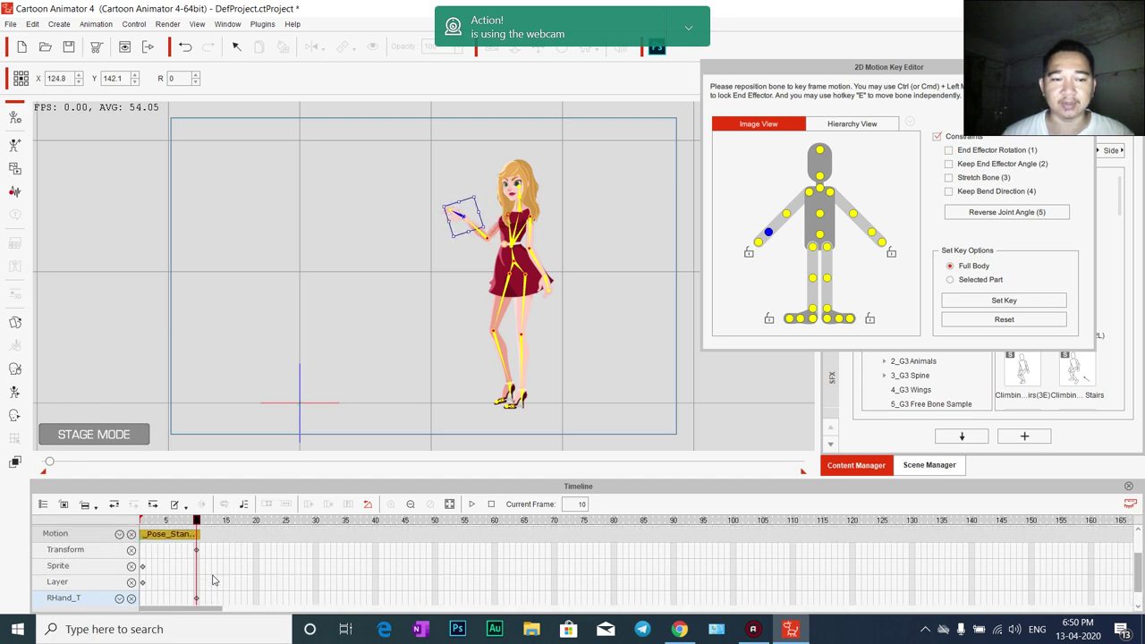
pyautogui.scroll(1, 209, 572)
pyautogui.hotkey('ctrl', 'z')
pyautogui.scroll(3, 201, 577)
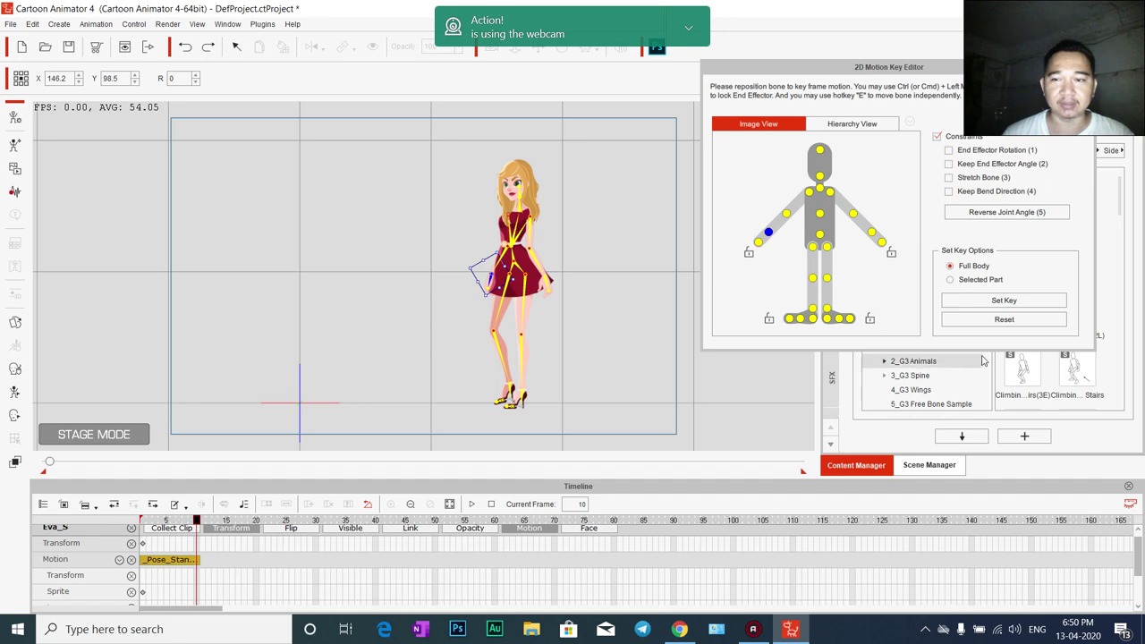
# Set a full-body key on Eva_S at frame 10 and raise her right hand to shoulder height at frame 15
pyautogui.click(1004, 301)
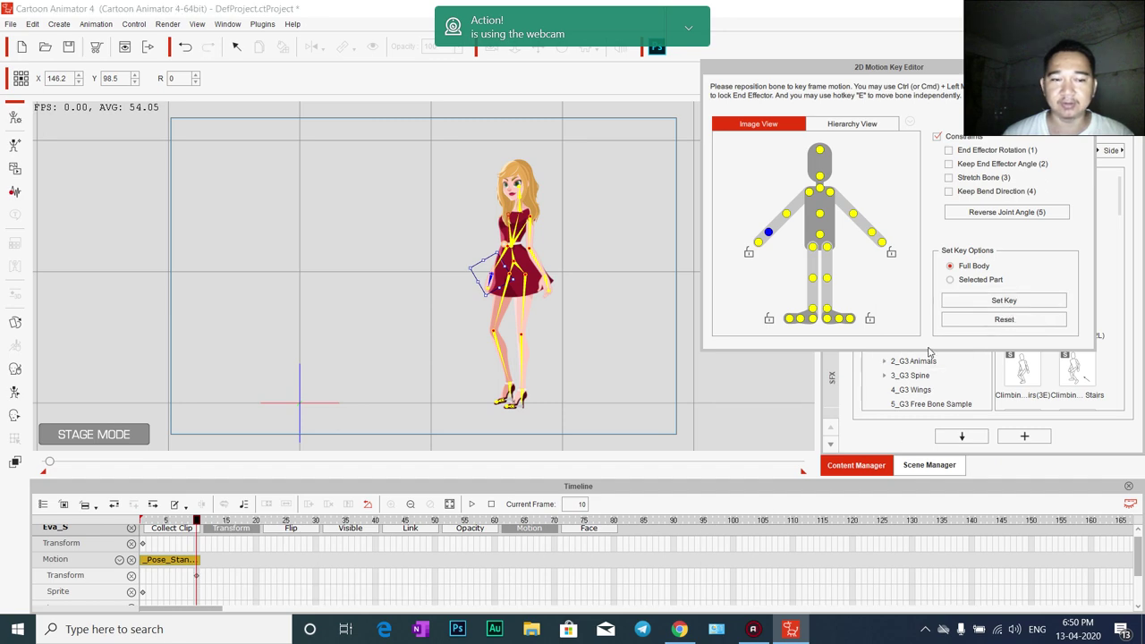
pyautogui.moveTo(198, 521); pyautogui.dragTo(226, 521)
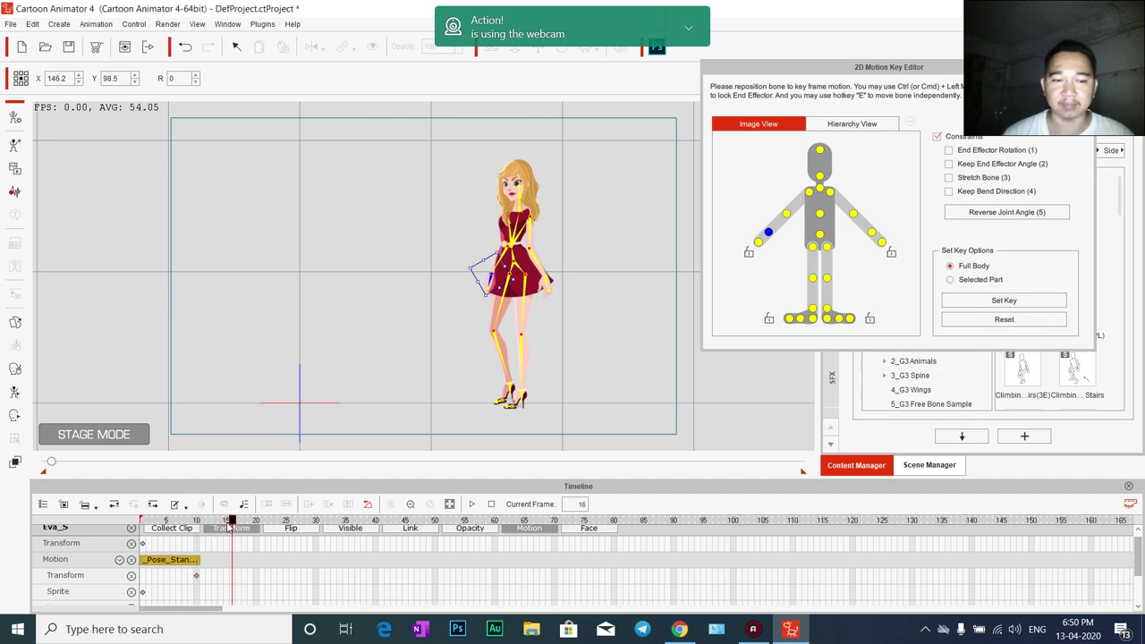
pyautogui.moveTo(473, 284); pyautogui.dragTo(437, 218)
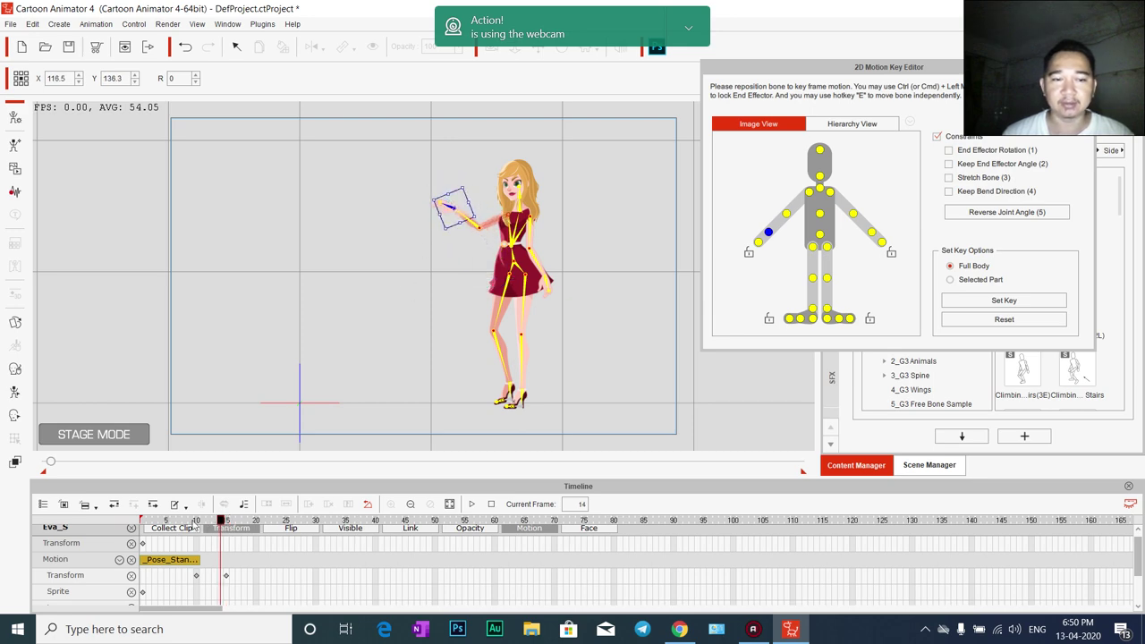
# Preview the arm raise, retime the raised-hand key to about frame 17, and select the key at frame 10
pyautogui.moveTo(227, 522); pyautogui.dragTo(170, 521)
pyautogui.press('space')
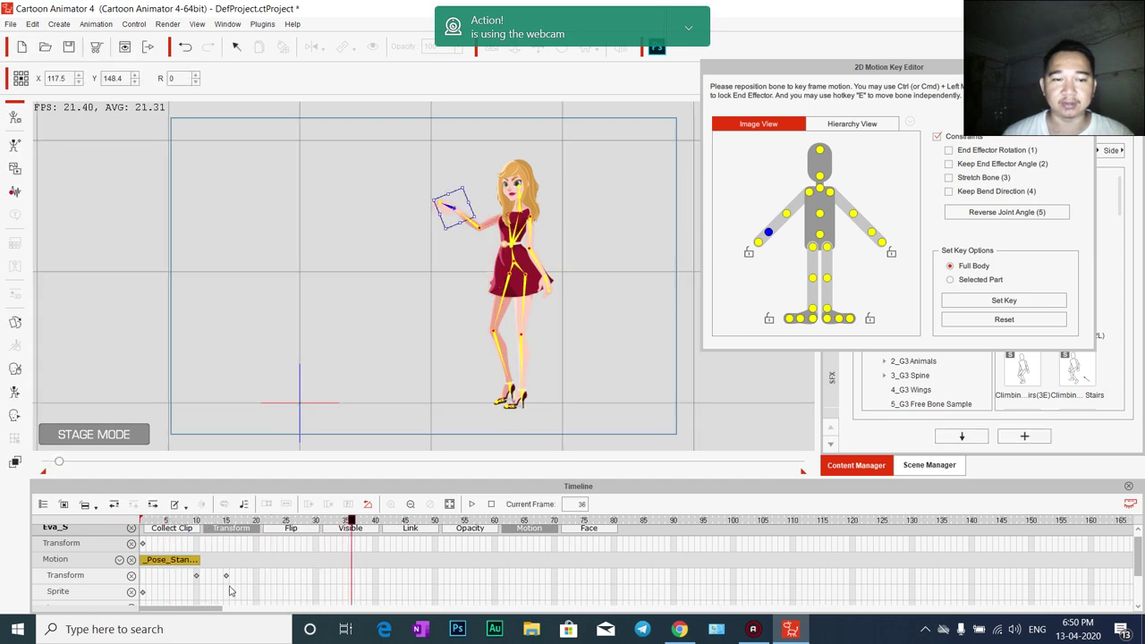
pyautogui.click(177, 577)
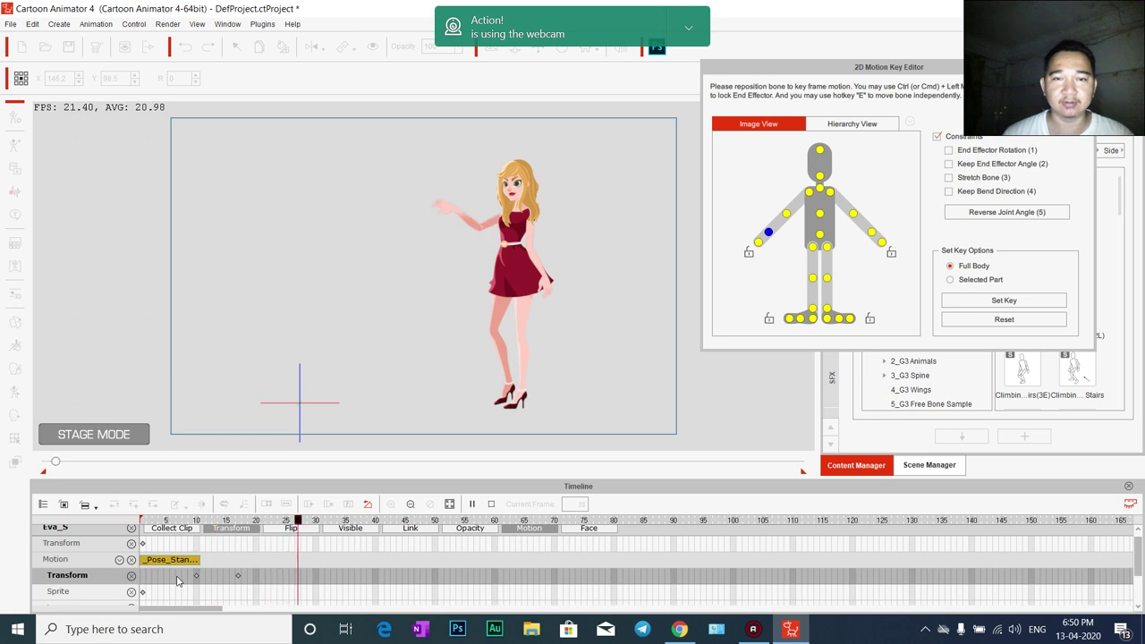
pyautogui.click(196, 575)
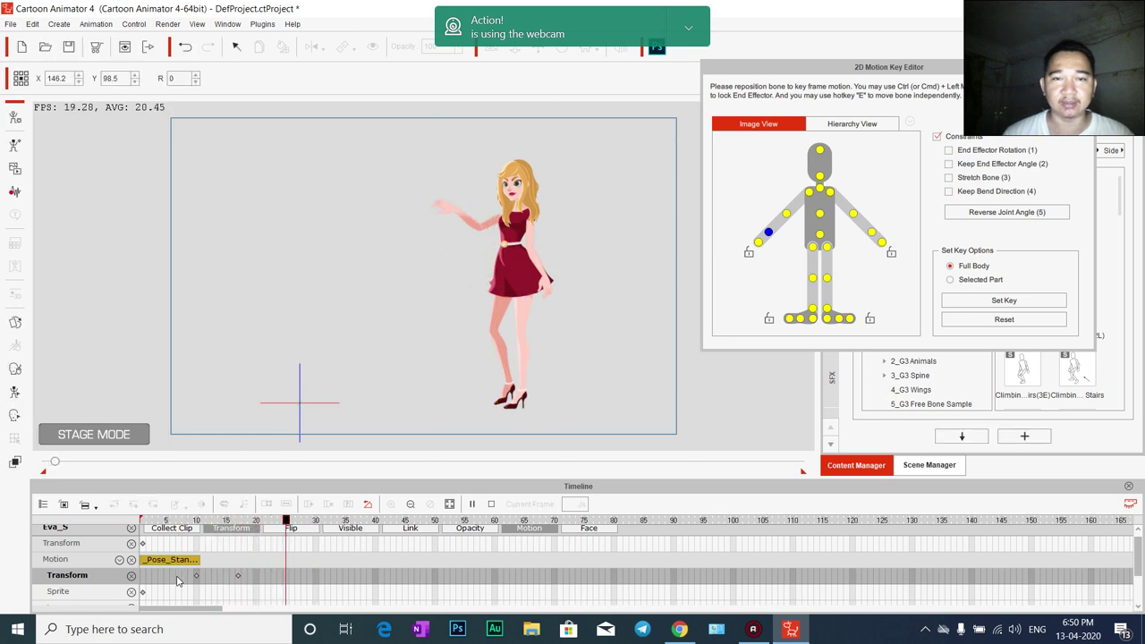
# At frame 13, try several right-hand sprites in the Sprite Editor and set the hand to 16_One
pyautogui.moveTo(199, 522); pyautogui.dragTo(215, 521)
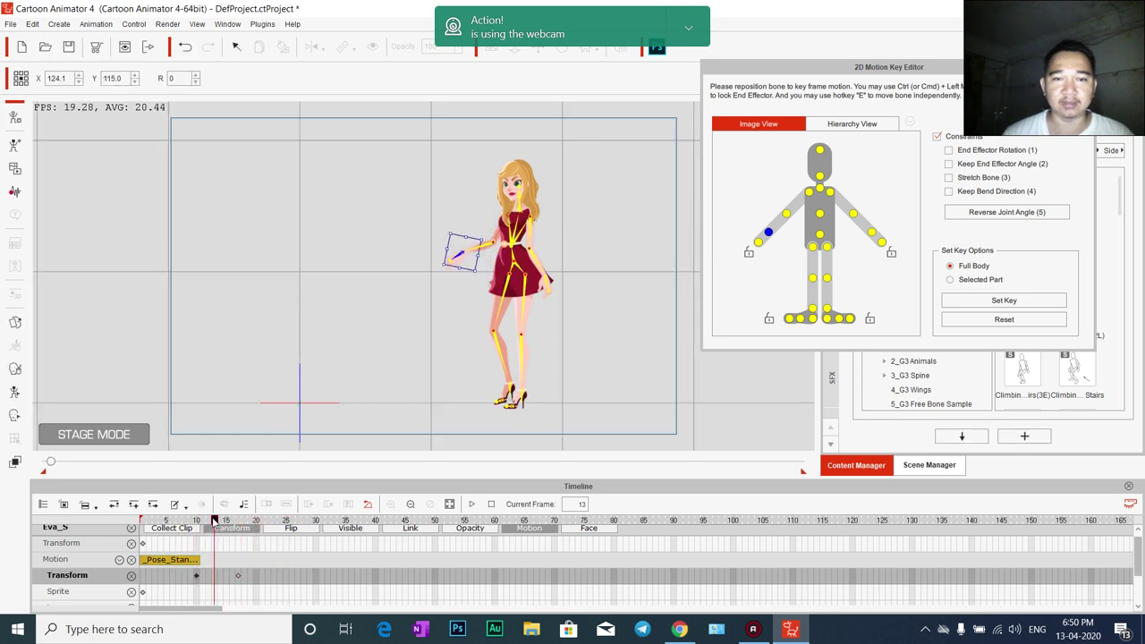
pyautogui.click(14, 325)
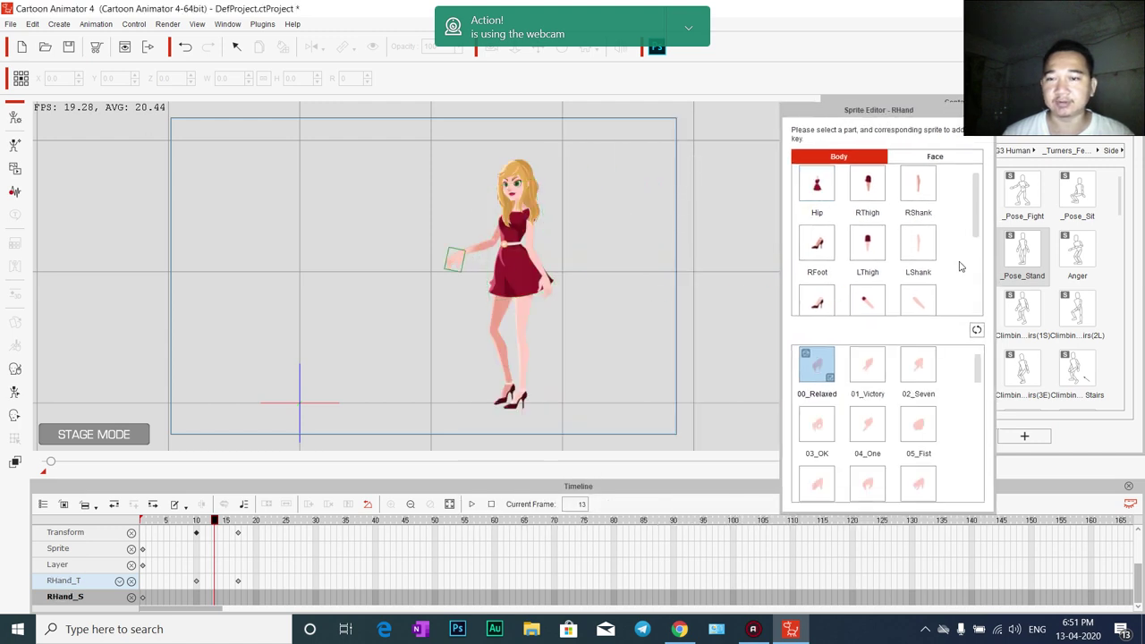
pyautogui.click(930, 364)
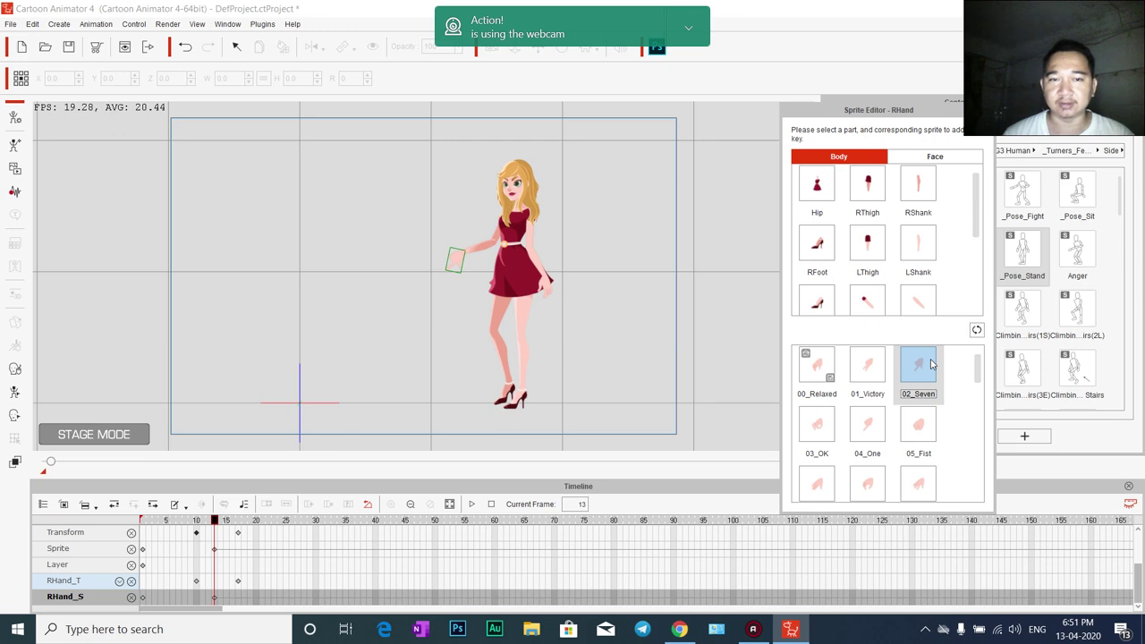
pyautogui.click(865, 430)
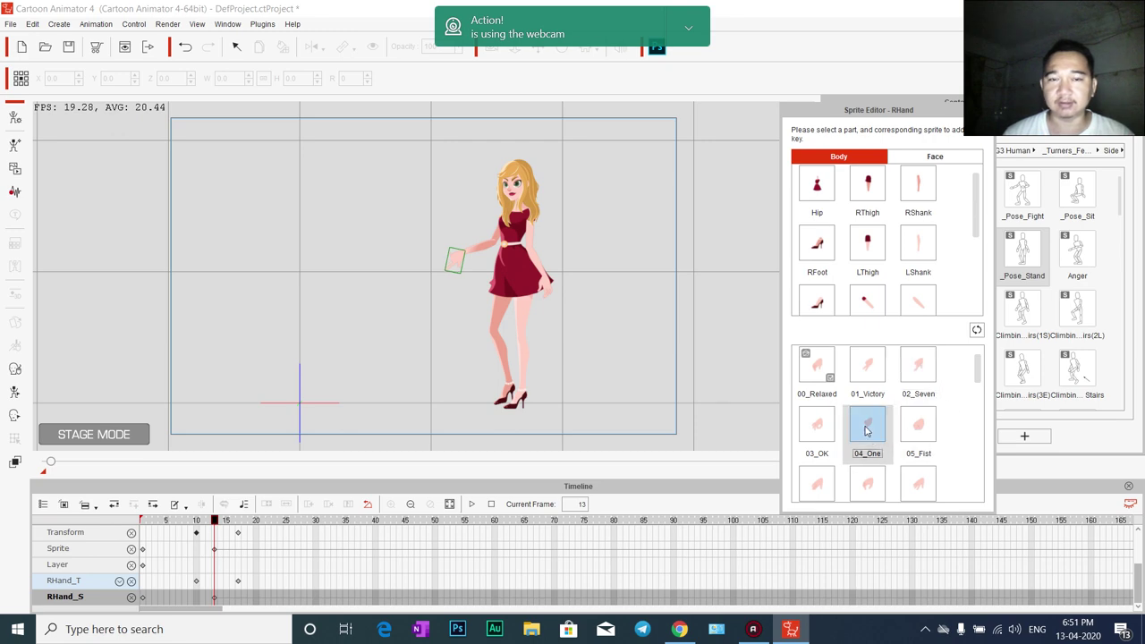
pyautogui.scroll(-3, 914, 433)
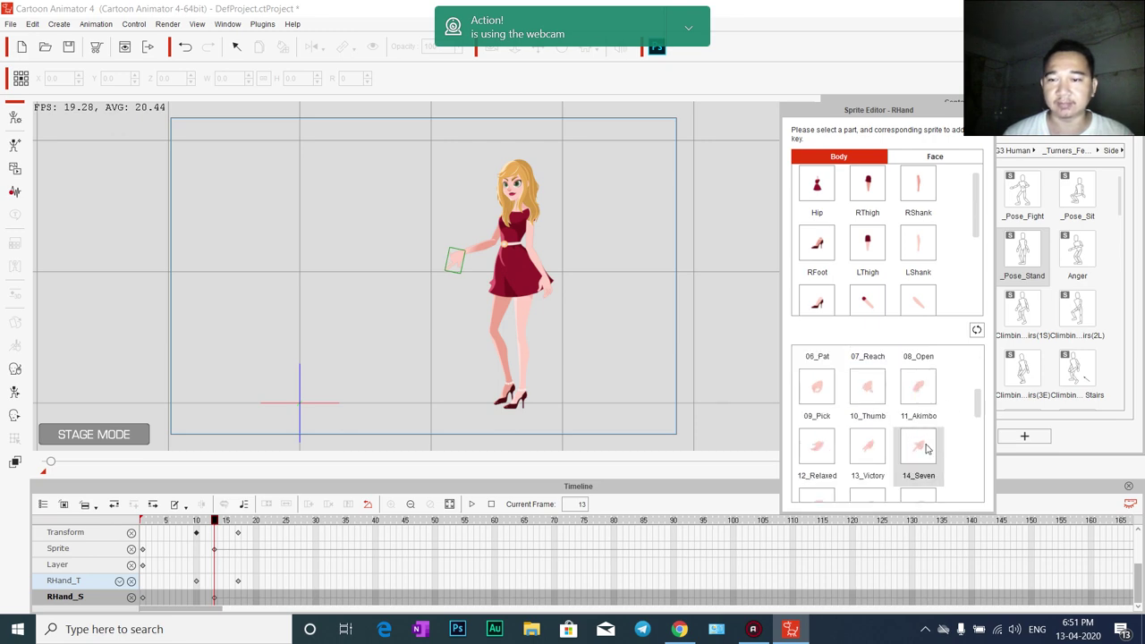
pyautogui.click(924, 452)
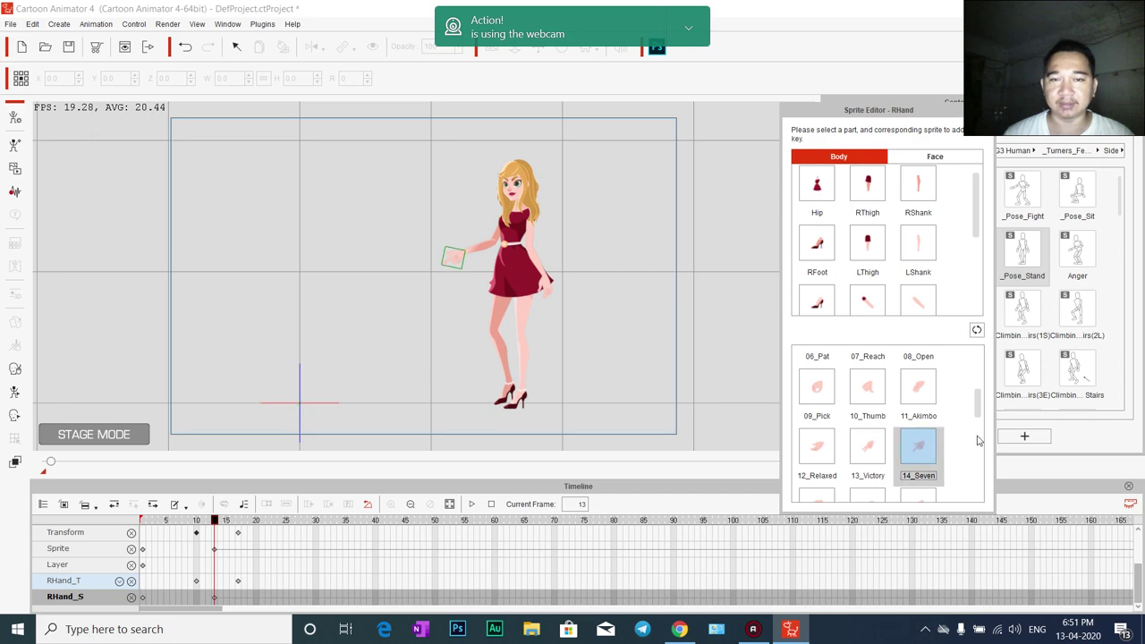
pyautogui.moveTo(977, 402); pyautogui.dragTo(978, 434)
pyautogui.click(869, 393)
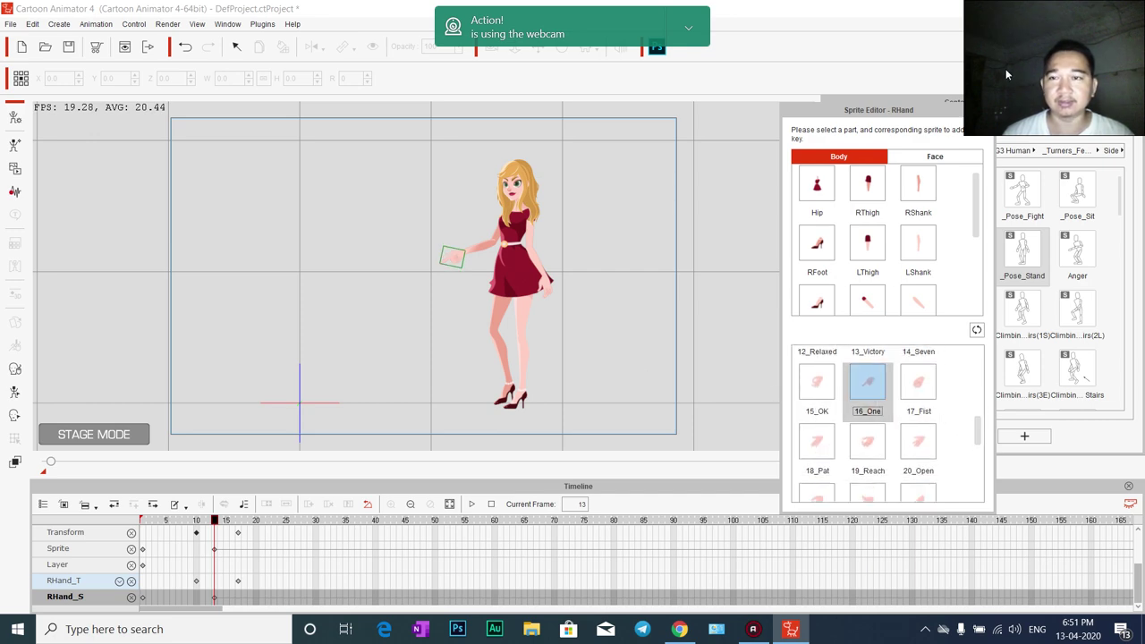
# At frame 22, use the 2D Motion Key Editor to extend Eva_S's right arm straight forward in a pointing pose
pyautogui.moveTo(215, 522); pyautogui.dragTo(266, 525)
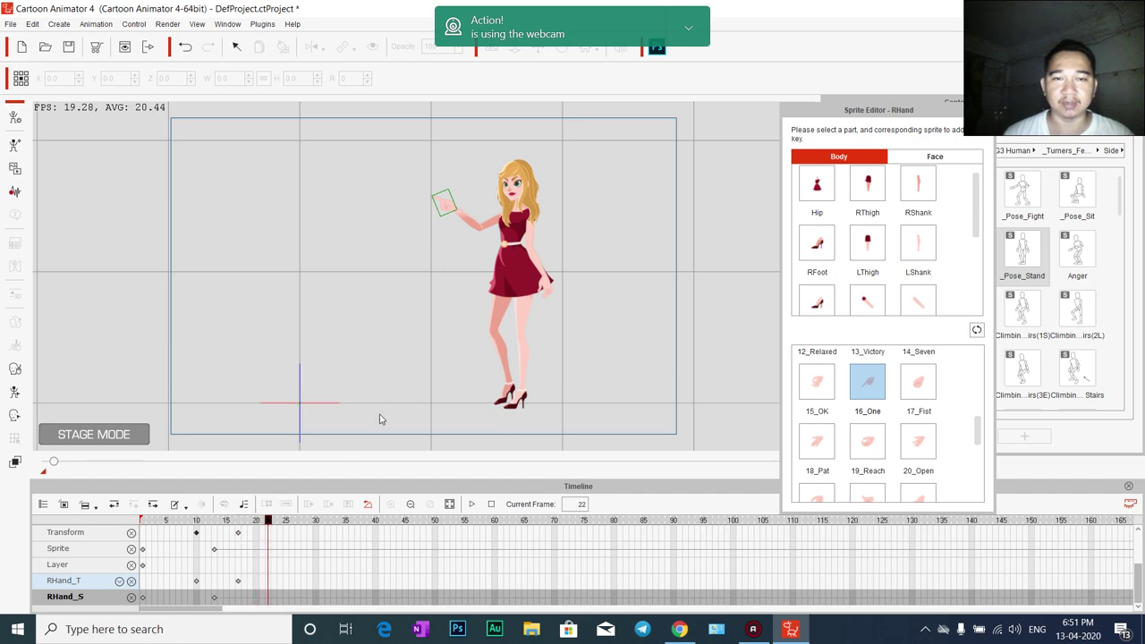
pyautogui.click(979, 107)
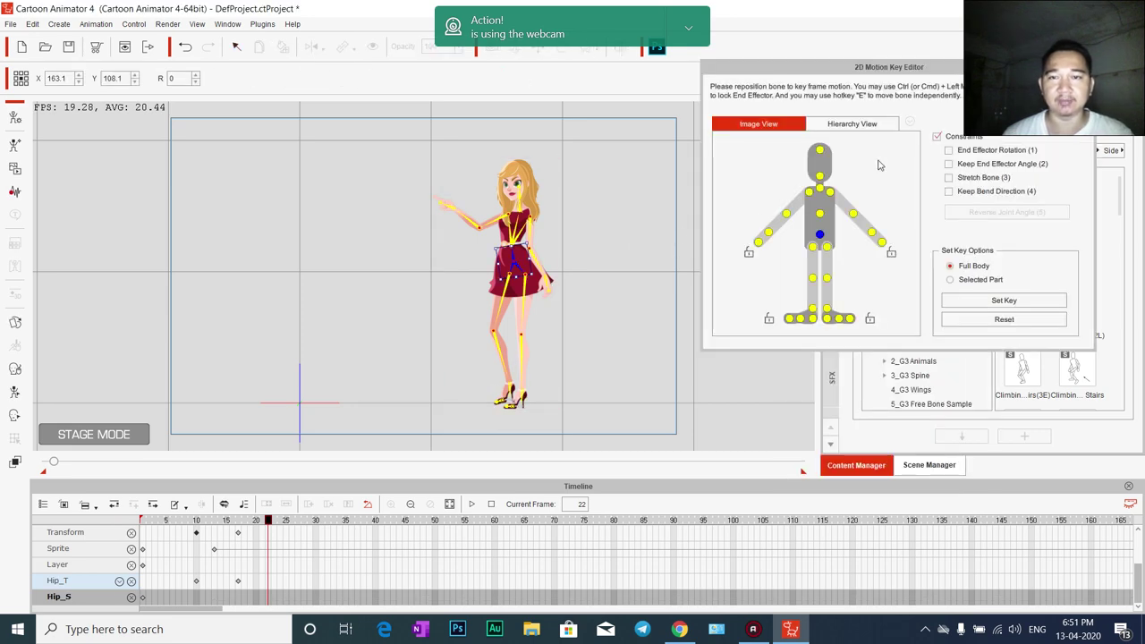
pyautogui.click(767, 232)
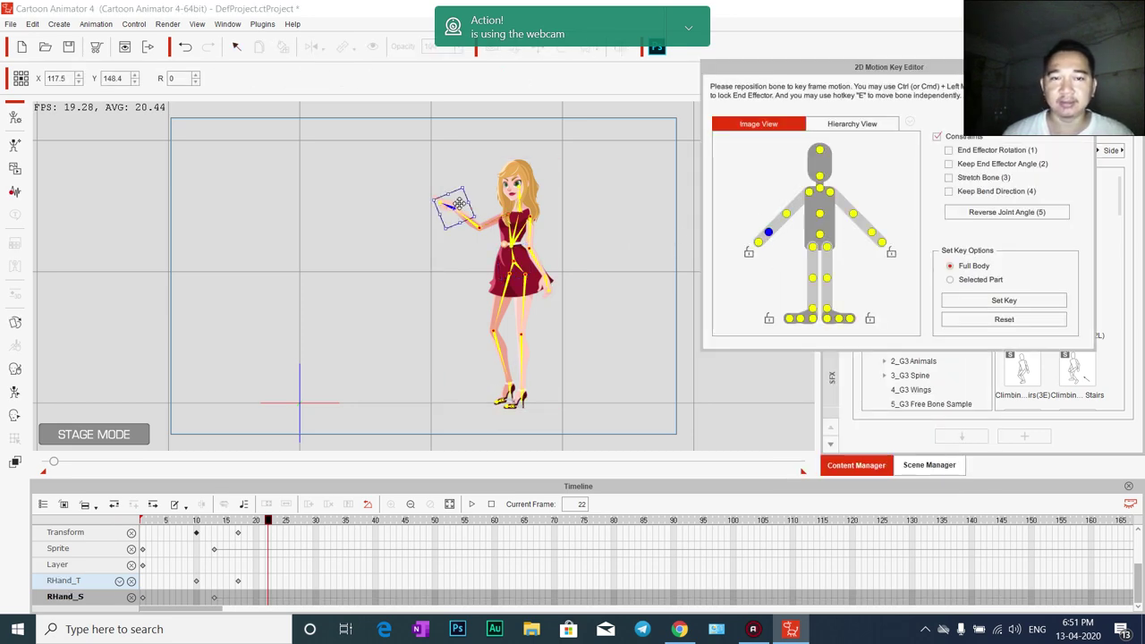
pyautogui.moveTo(452, 204)
pyautogui.mouseDown()
pyautogui.moveTo(463, 172)
pyautogui.moveTo(444, 203)
pyautogui.mouseUp()
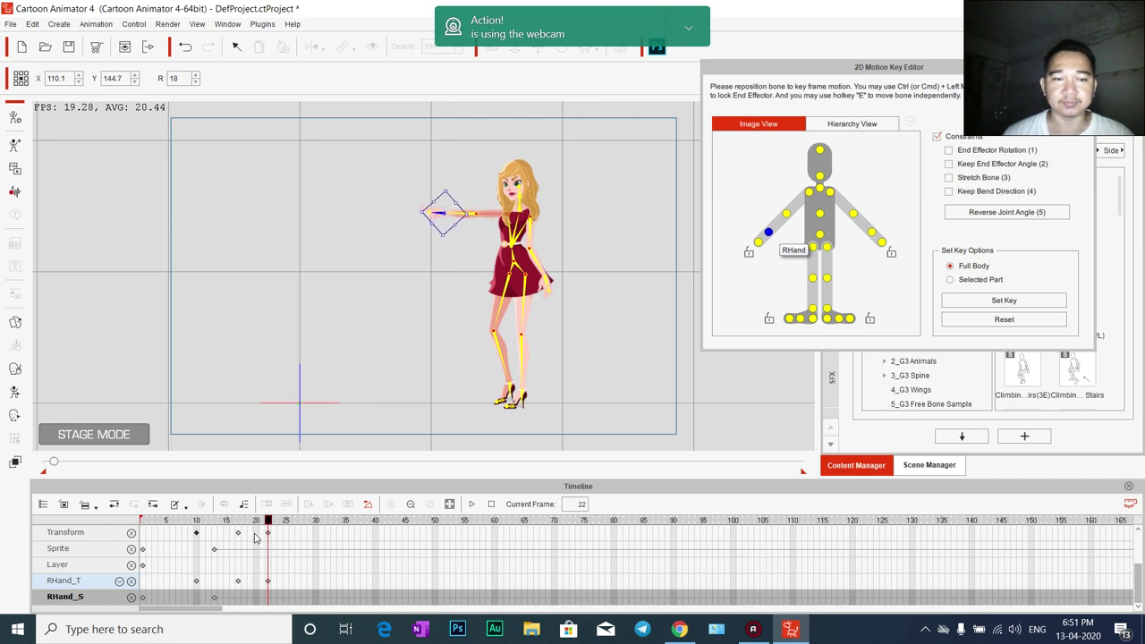
# Play back the pointing animation and close the 2D Motion Key Editor
pyautogui.press('space')
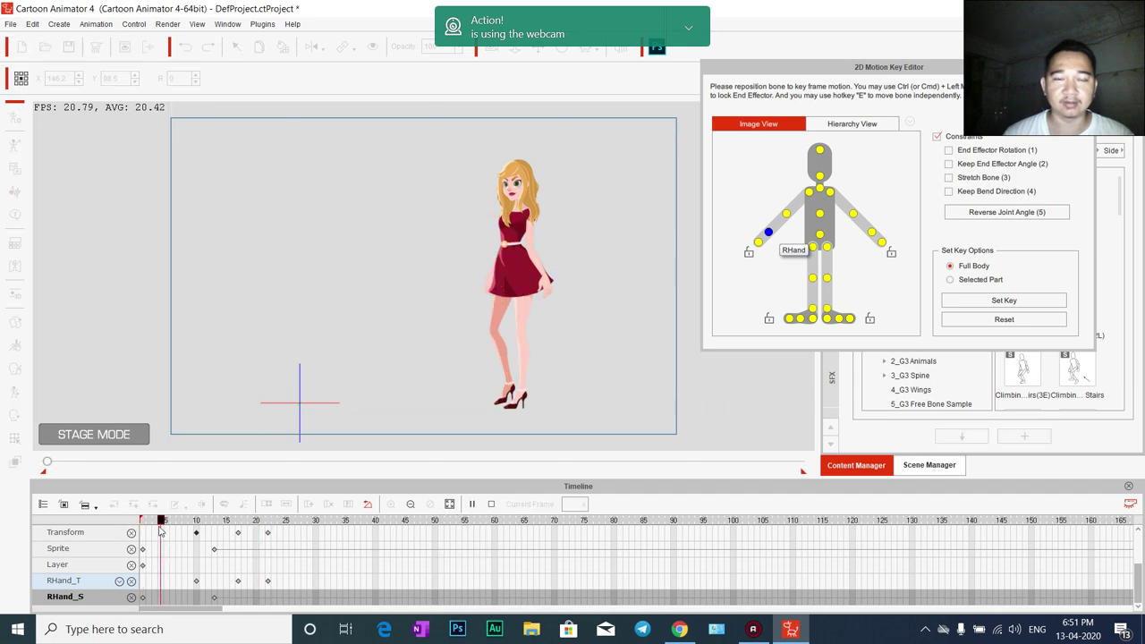
pyautogui.press('space')
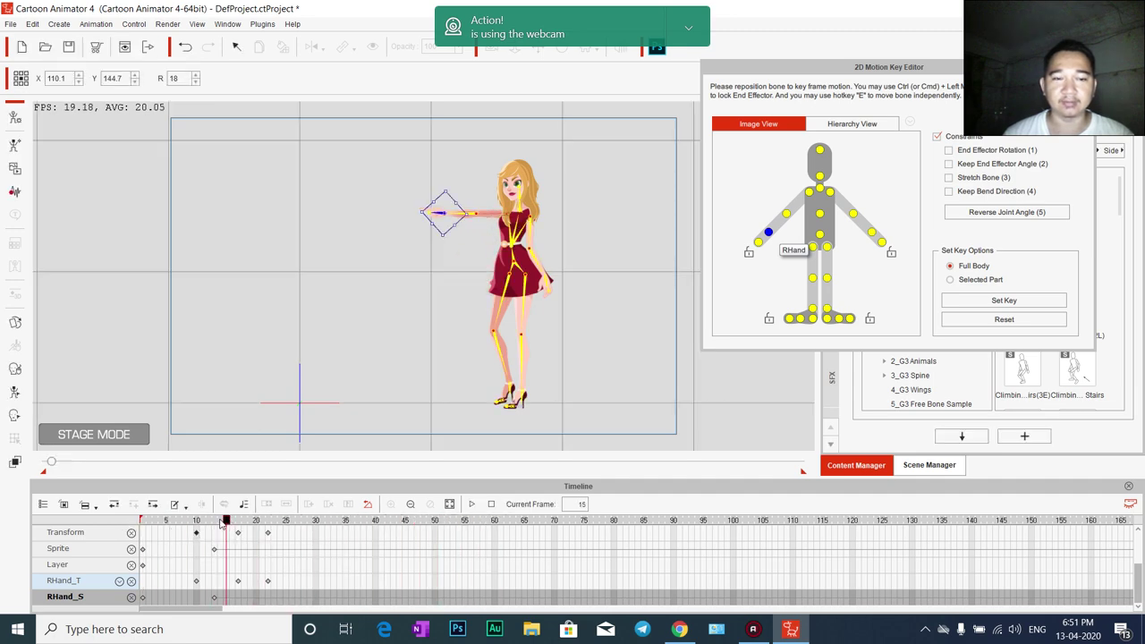
pyautogui.click(183, 526)
pyautogui.press('space')
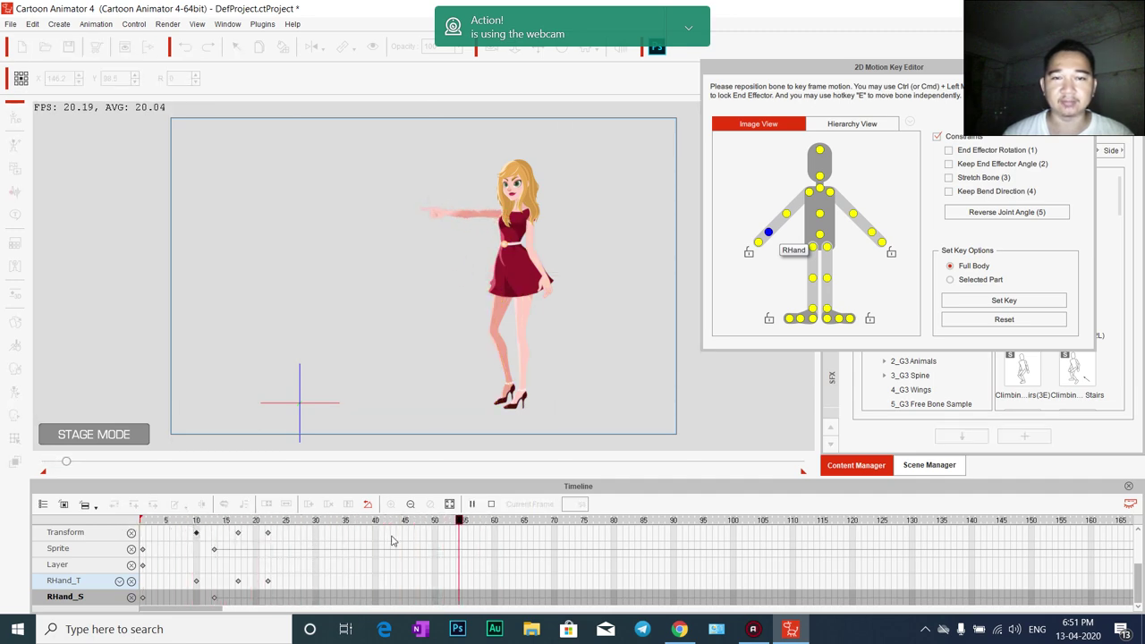
pyautogui.press('space')
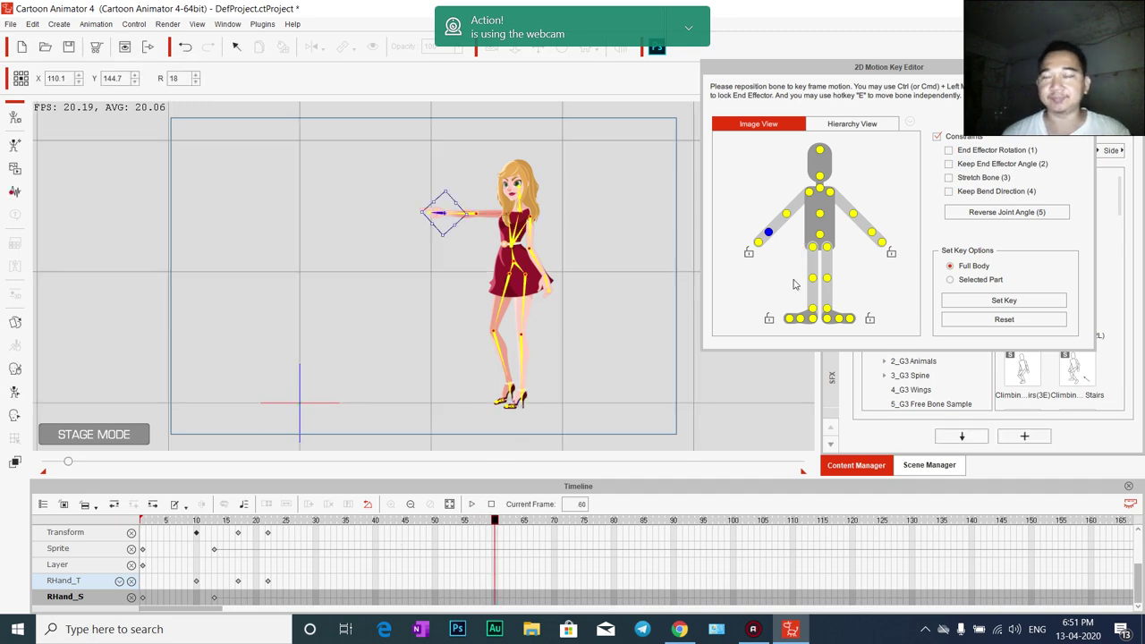
pyautogui.click(621, 410)
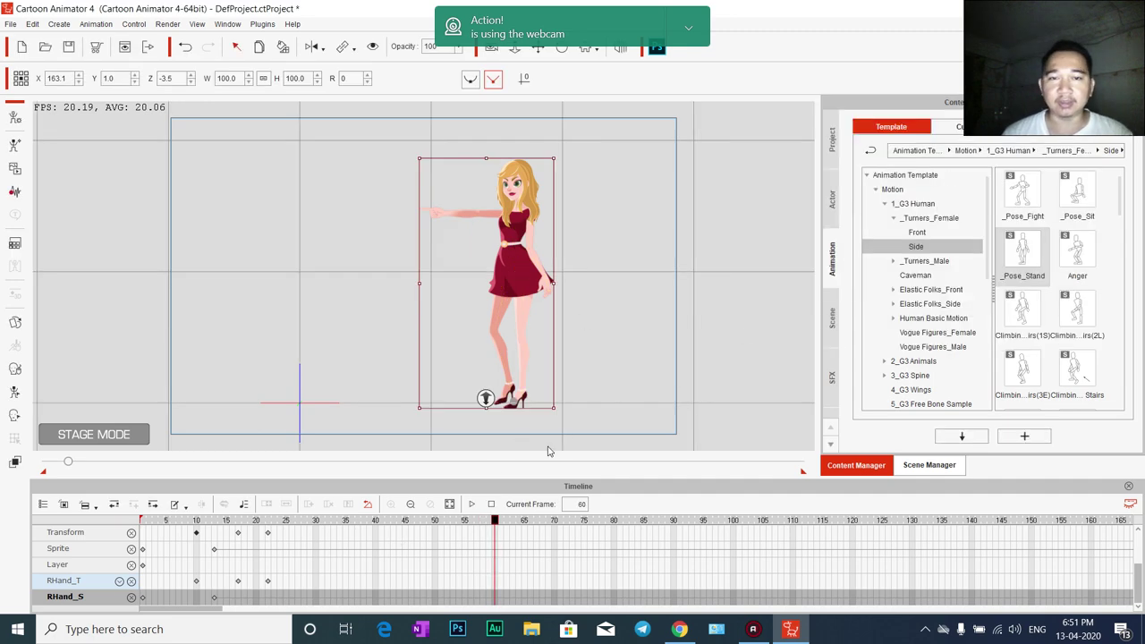
# Show Eva_S's Collect Clip track and mark the range from frame 1 to frame 24 on it
pyautogui.scroll(2, 279, 570)
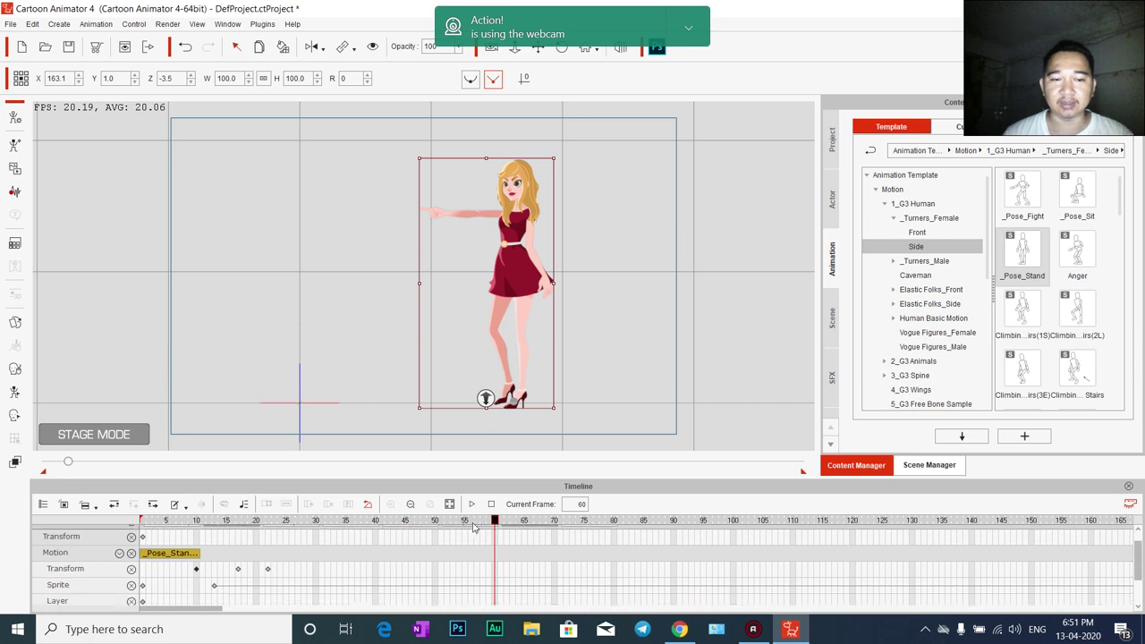
pyautogui.moveTo(495, 523); pyautogui.dragTo(280, 534)
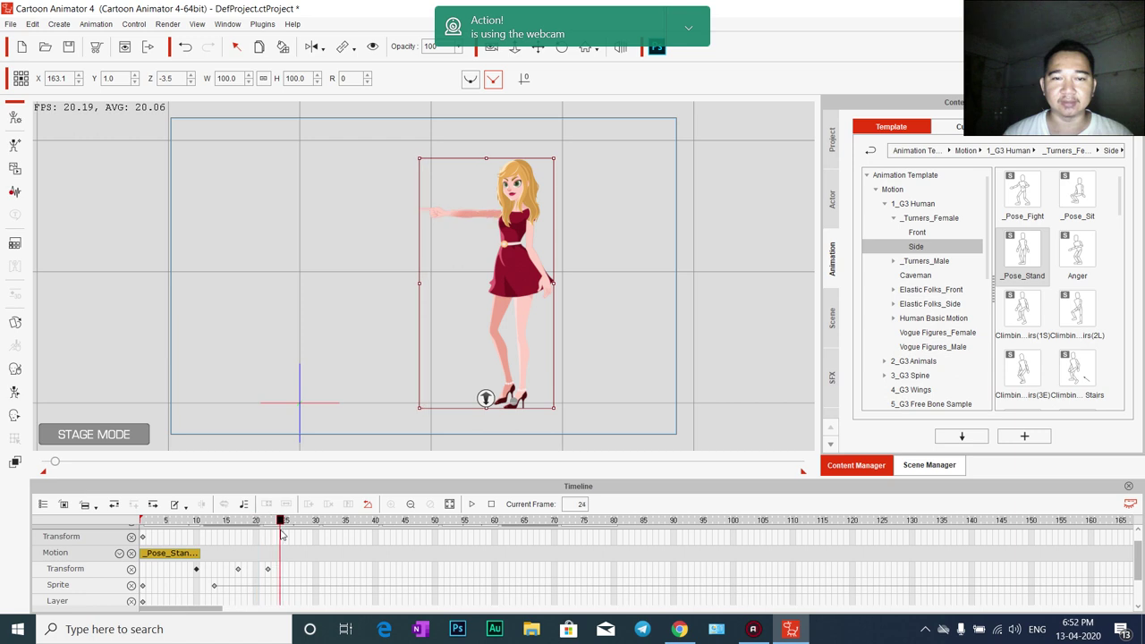
pyautogui.scroll(1, 189, 564)
pyautogui.click(179, 533)
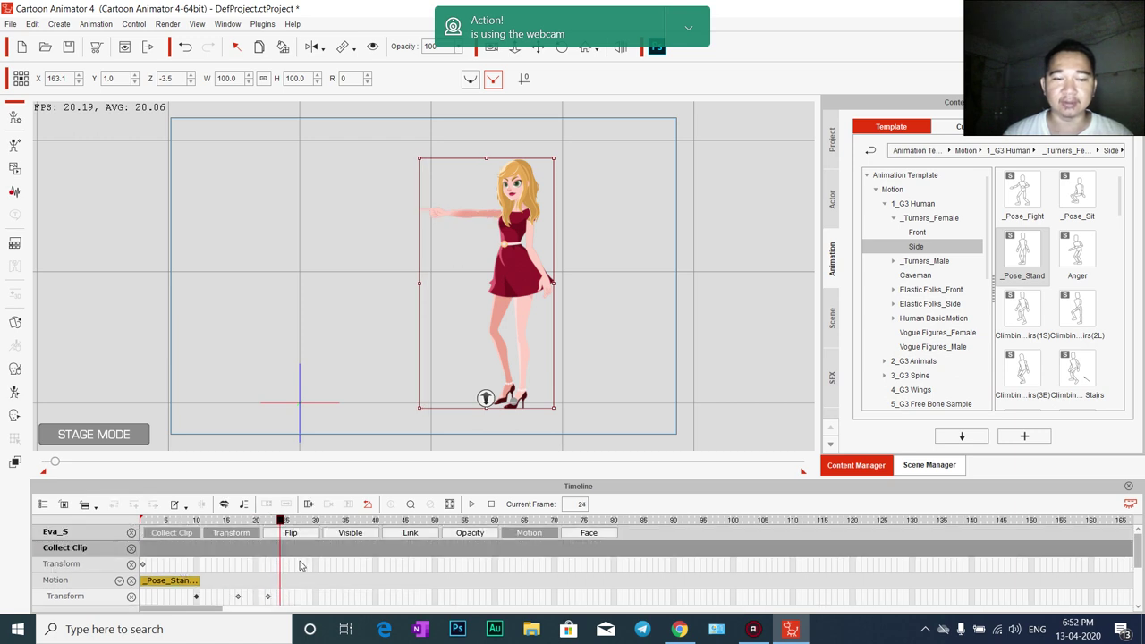
pyautogui.moveTo(278, 552); pyautogui.dragTo(140, 553)
# Add the collected range to Eva_S's Action Menu under the name Action
pyautogui.rightClick(172, 554)
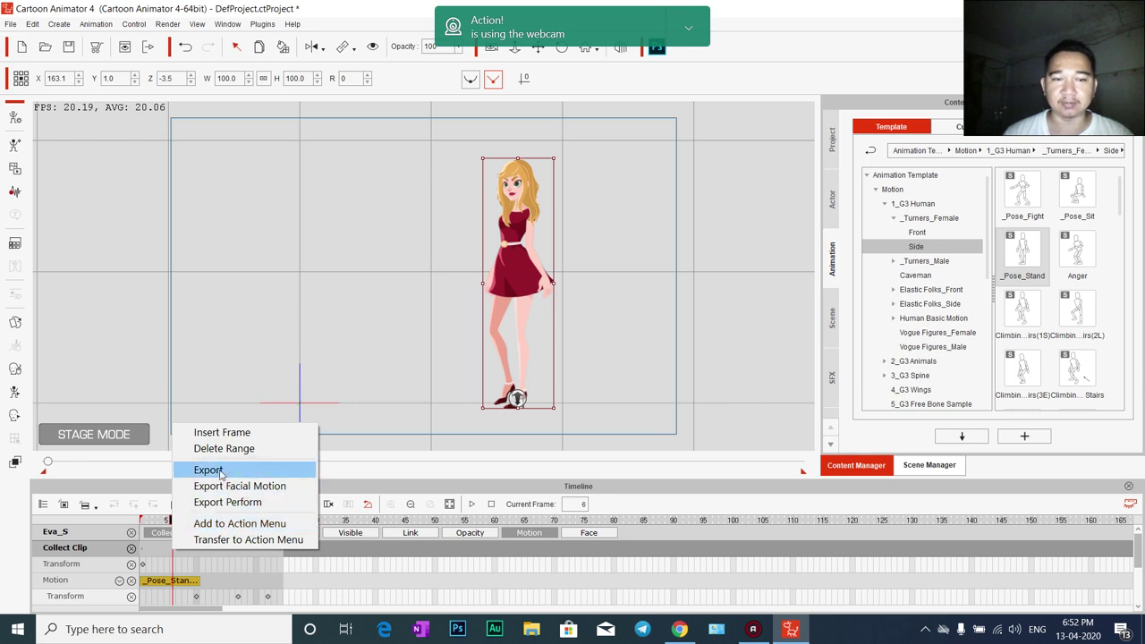
pyautogui.click(245, 527)
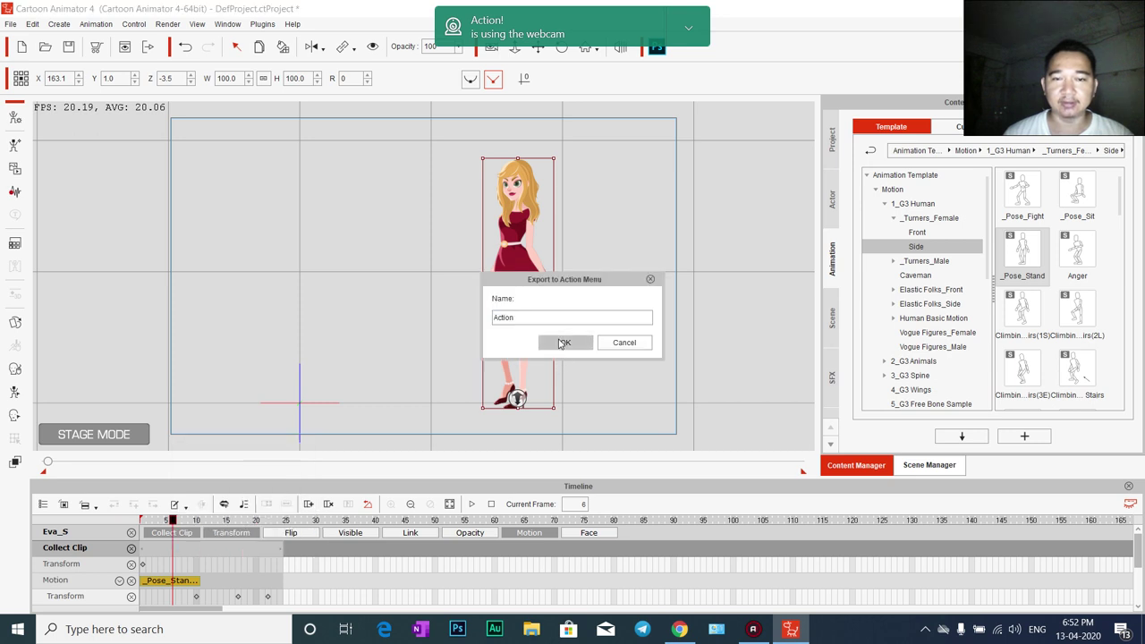
pyautogui.click(558, 341)
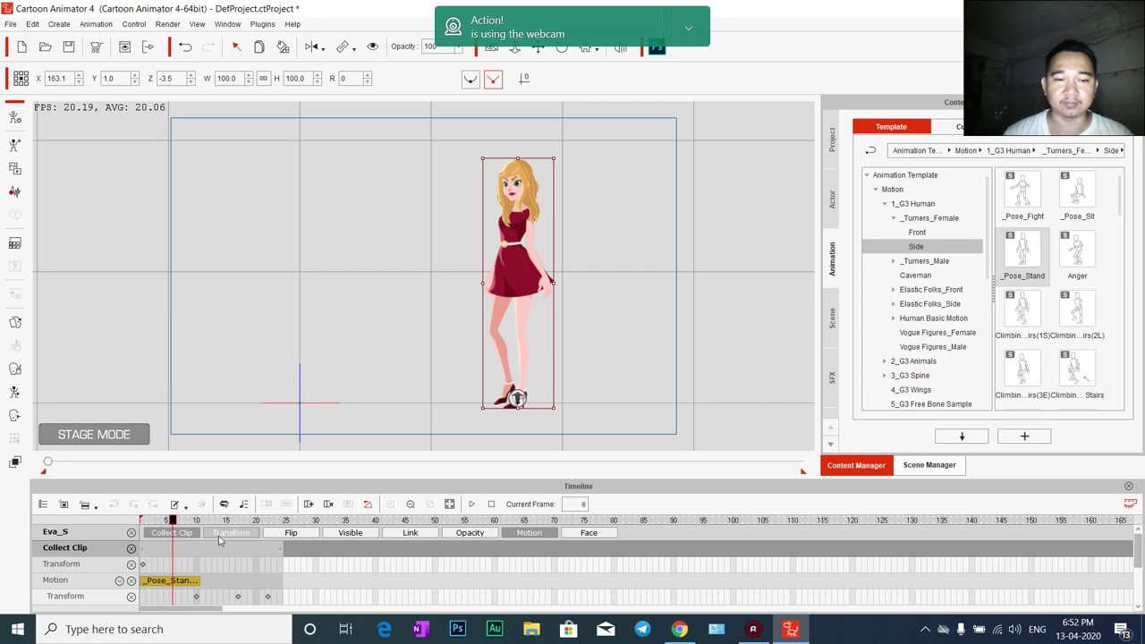
# Apply the _Pose_Stand motion to Eva_S at about frame 34 and the saved Action from her Action Menu at frame 50
pyautogui.moveTo(175, 520); pyautogui.dragTo(344, 532)
pyautogui.moveTo(1003, 274); pyautogui.dragTo(524, 255)
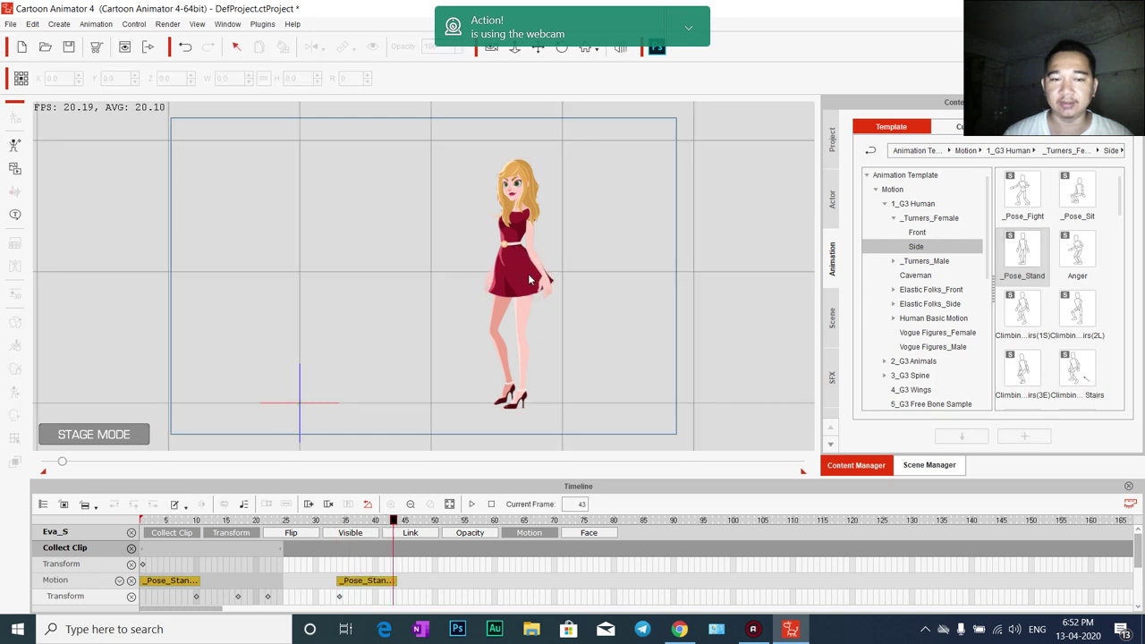
pyautogui.moveTo(394, 520); pyautogui.dragTo(435, 522)
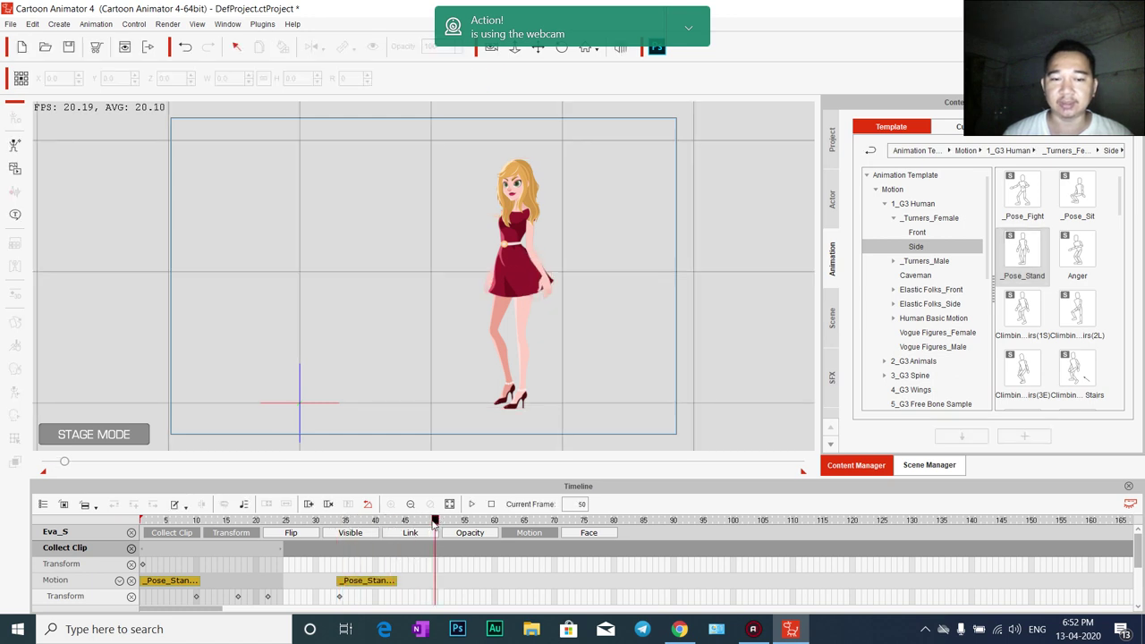
pyautogui.rightClick(507, 232)
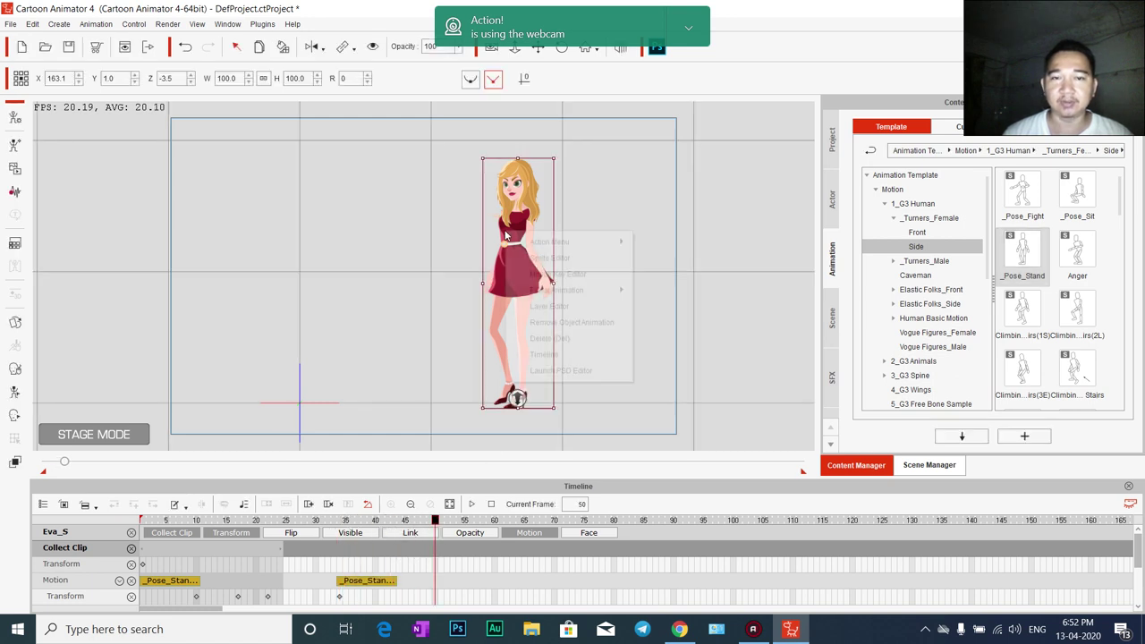
pyautogui.click(672, 261)
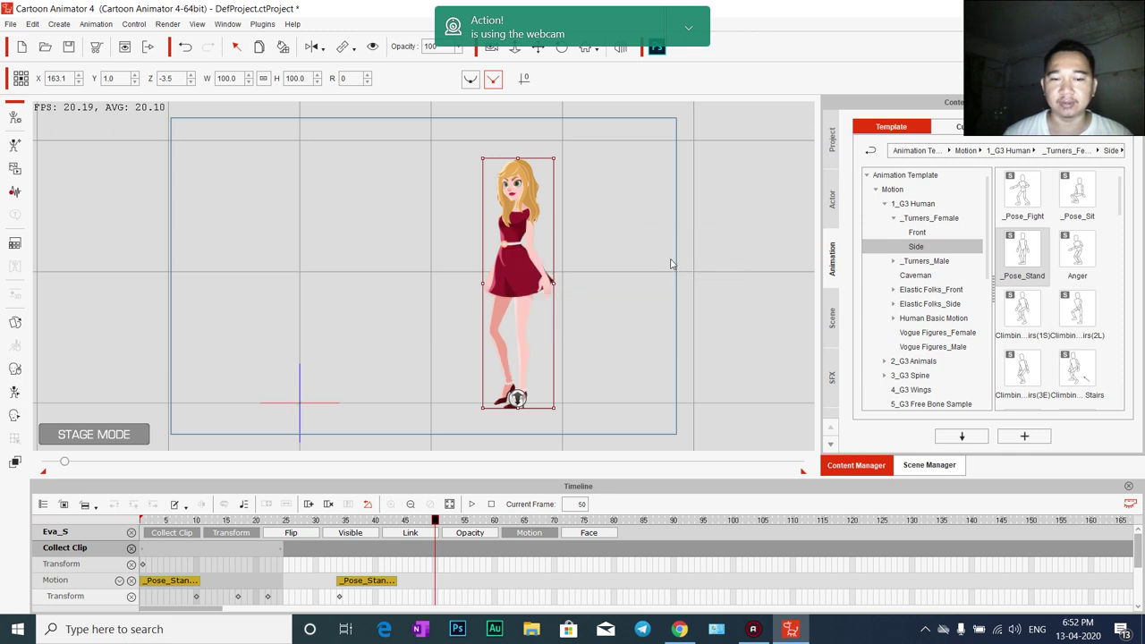
pyautogui.press('space')
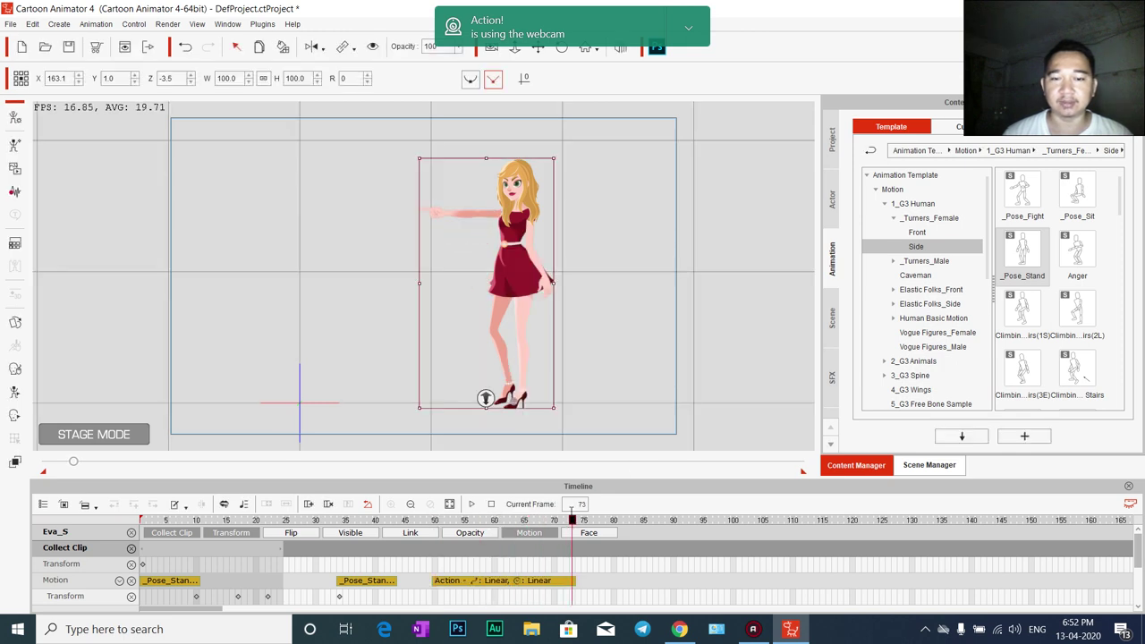
# Stretch the Action clip on the Motion track to end at about frame 142 and play it back
pyautogui.moveTo(573, 521); pyautogui.dragTo(600, 525)
pyautogui.moveTo(573, 580); pyautogui.dragTo(831, 580)
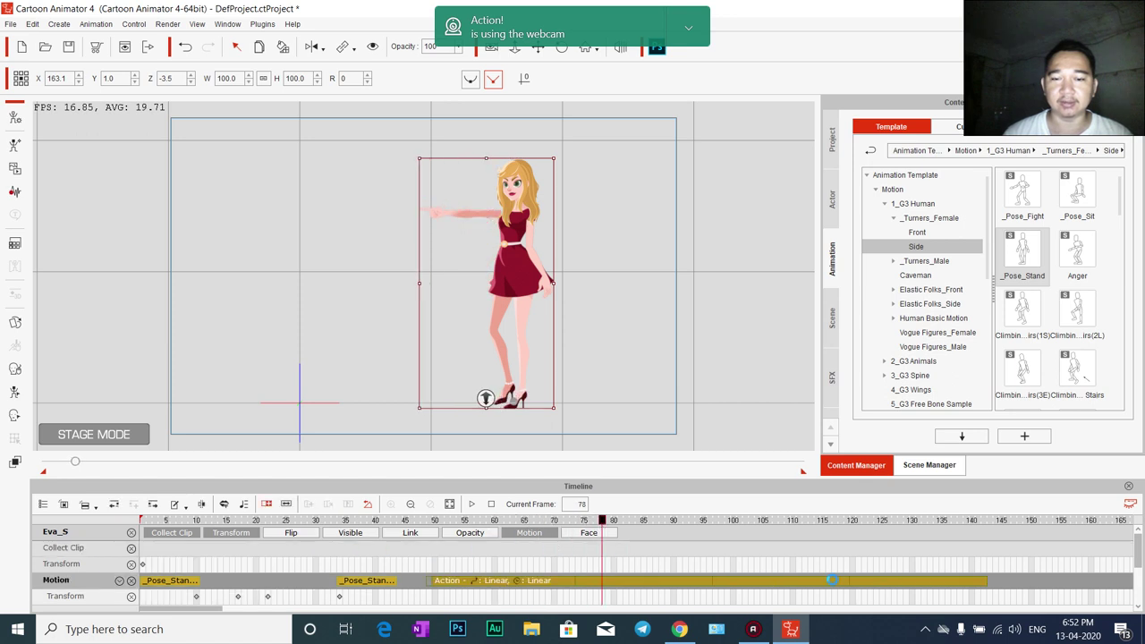
pyautogui.click(508, 580)
pyautogui.click(514, 563)
pyautogui.press('space')
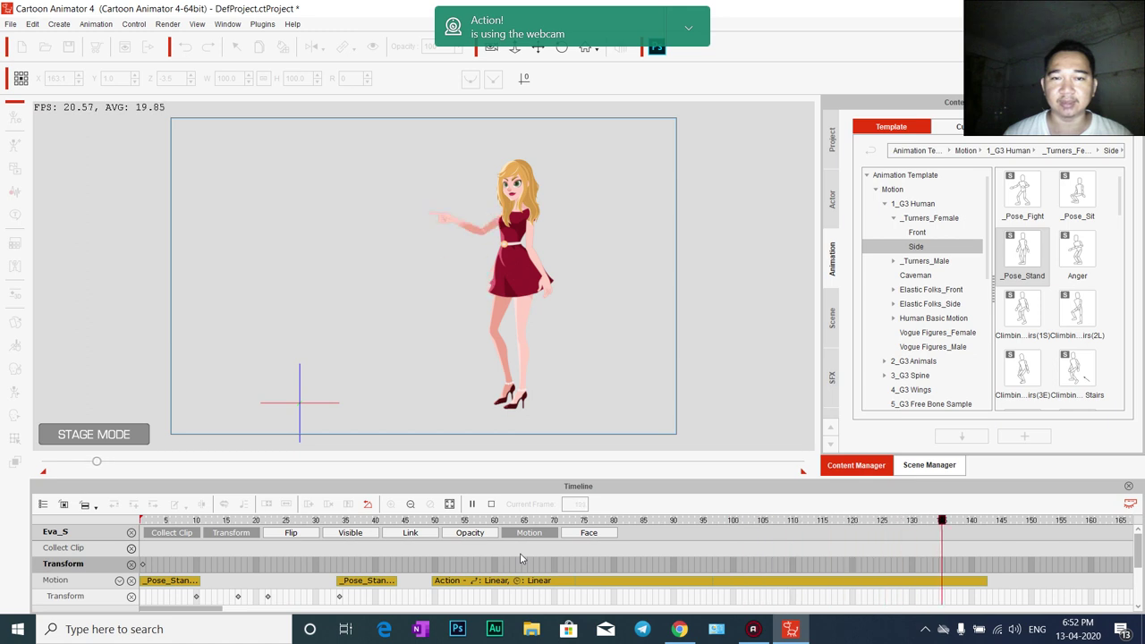
# Undo the stretch of the Action clip and select that clip on Eva_S's Motion track
pyautogui.hotkey('ctrl', 'z')
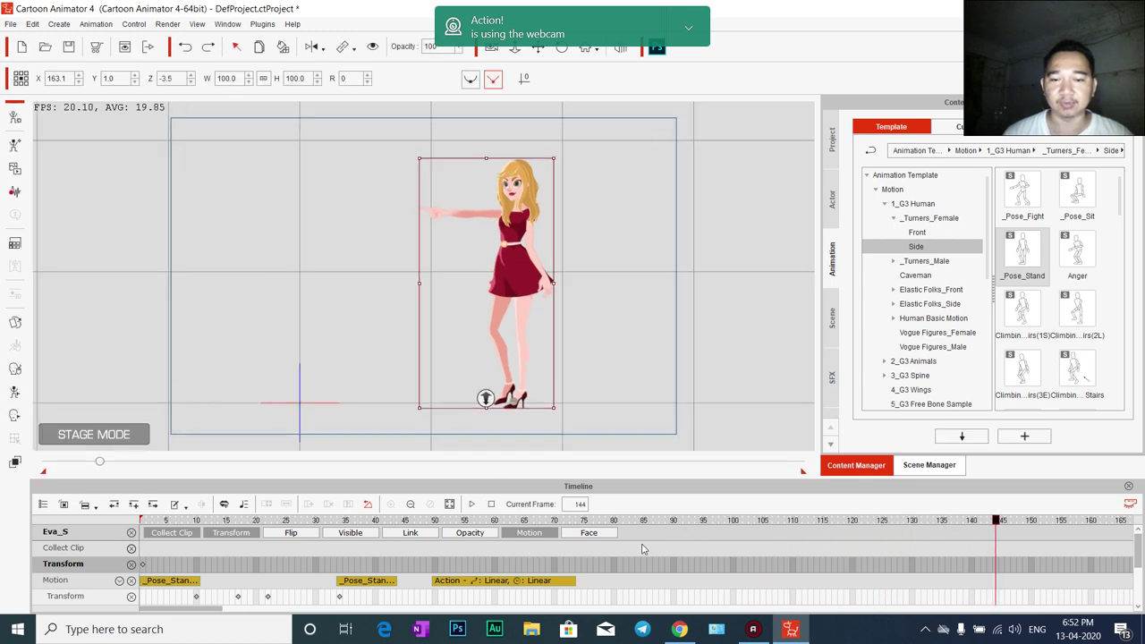
pyautogui.click(488, 581)
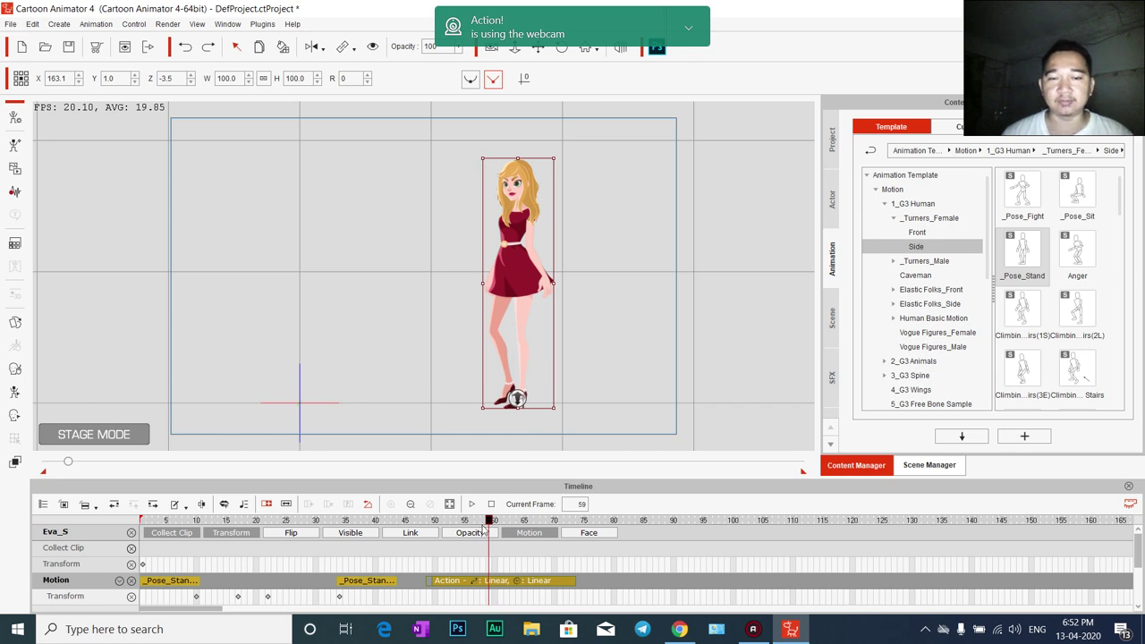
# Try to apply the saved Action from Eva_S's Action Menu again at frame 73, and undo it
pyautogui.moveTo(491, 523); pyautogui.dragTo(573, 528)
pyautogui.rightClick(519, 273)
pyautogui.moveTo(624, 284)
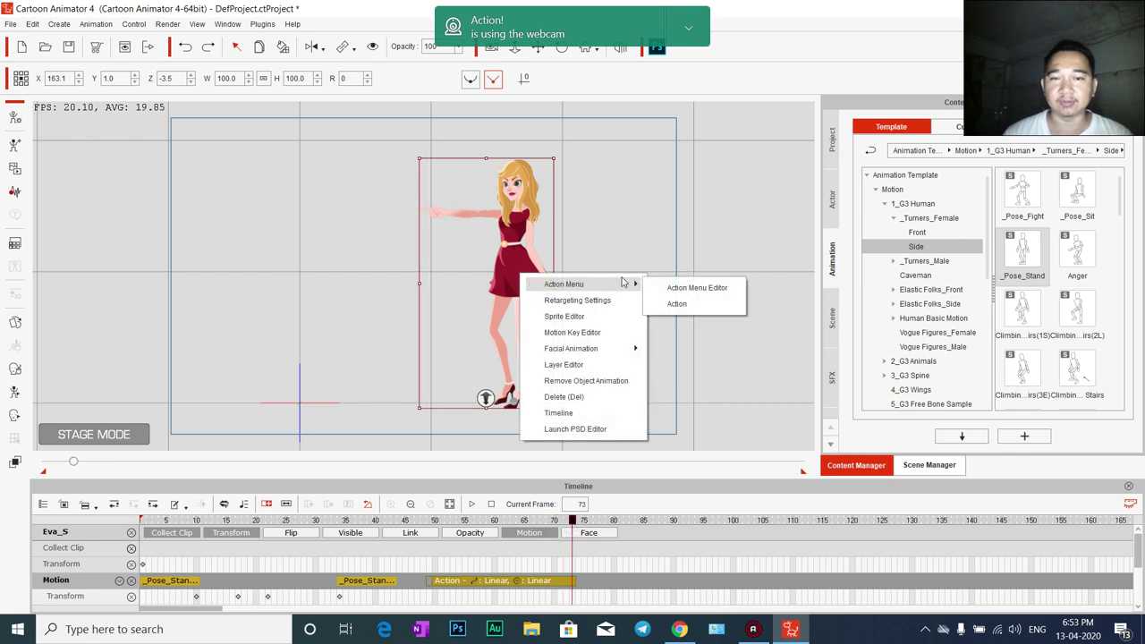
pyautogui.click(676, 304)
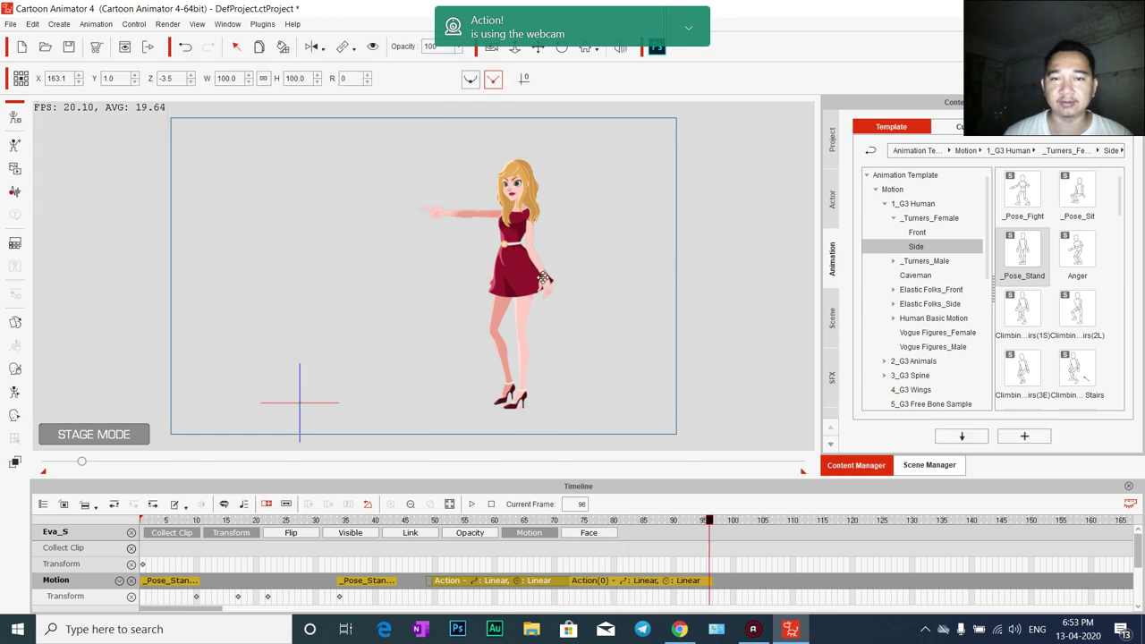
pyautogui.hotkey('ctrl', 'z')
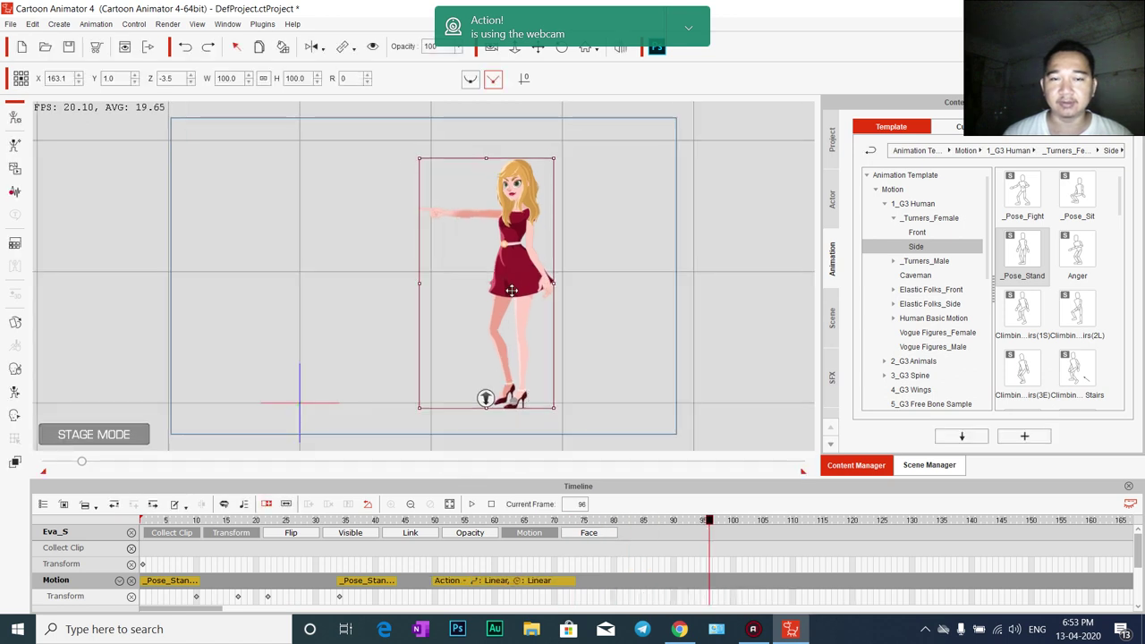
# Examine the saved Action entry in Eva_S's Action Menu Editor and close the editor
pyautogui.rightClick(511, 280)
pyautogui.moveTo(548, 292)
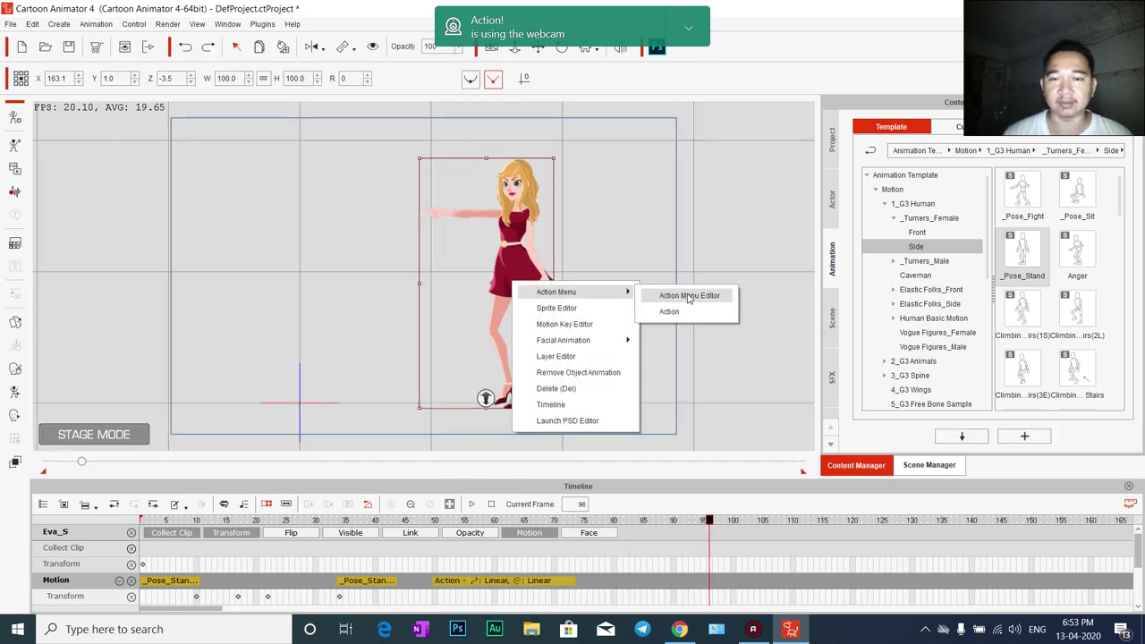
pyautogui.click(688, 298)
pyautogui.click(501, 190)
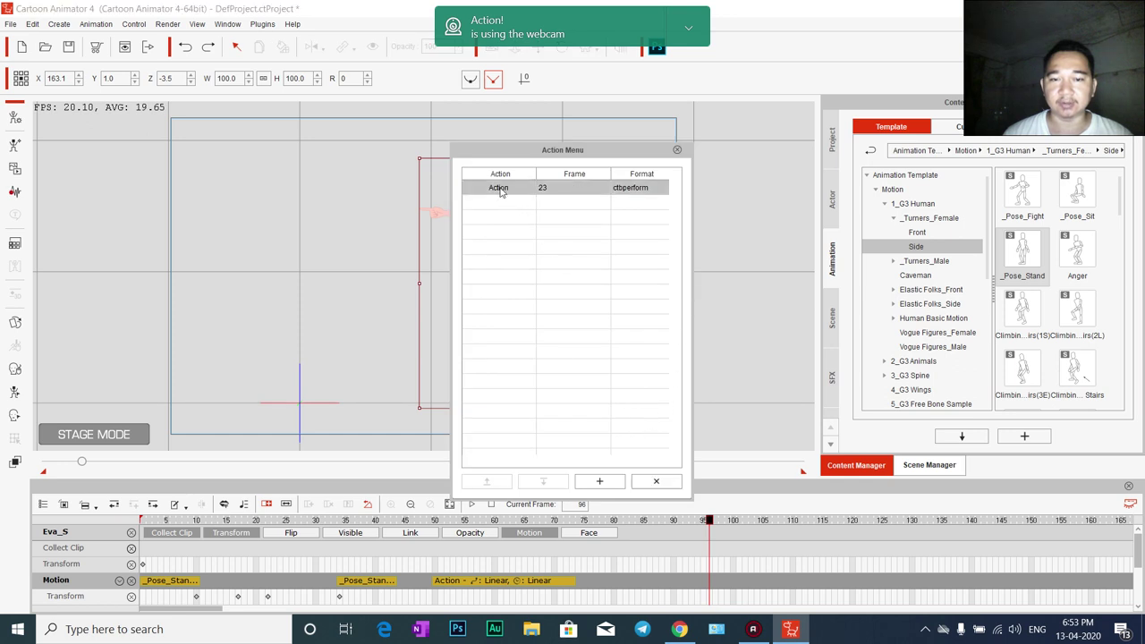
pyautogui.click(516, 188)
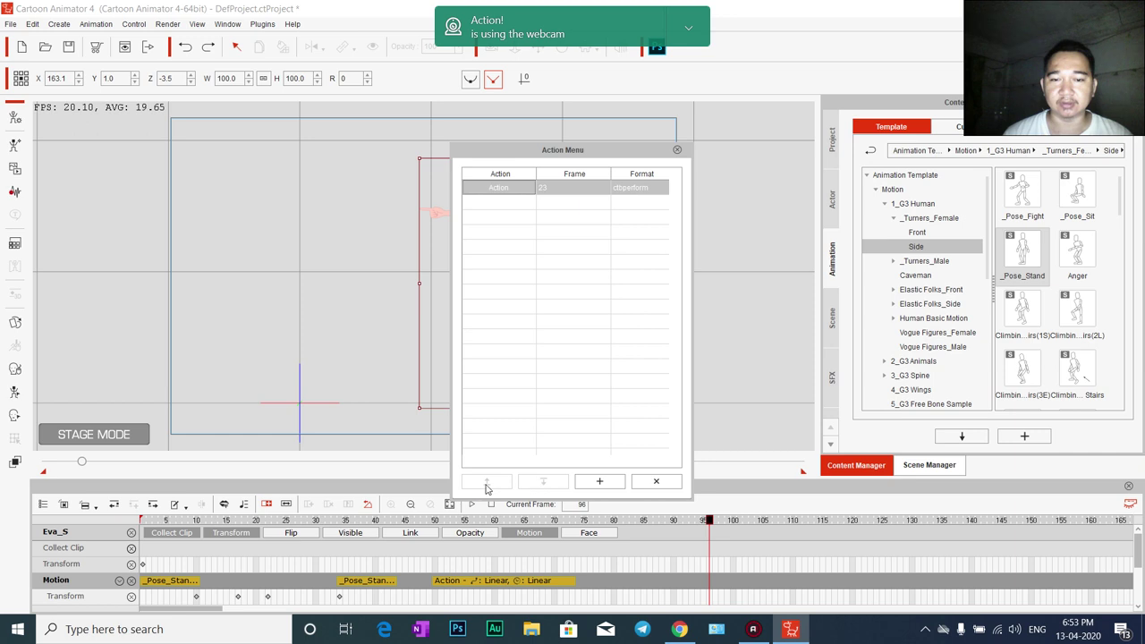
pyautogui.click(677, 149)
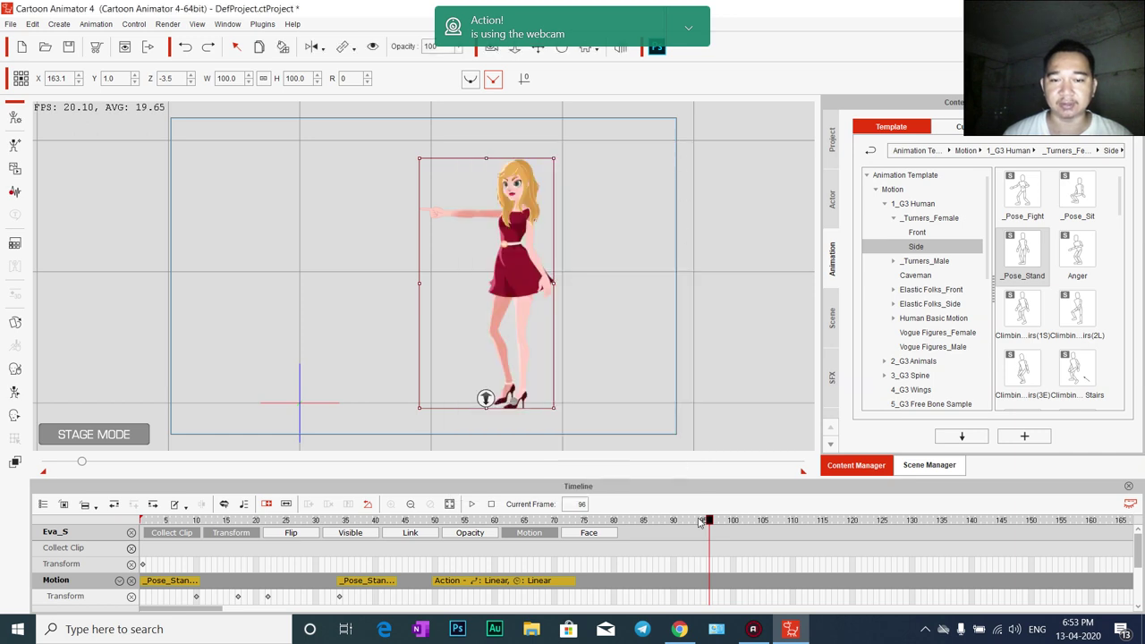
# Mark the range of the Action clip from frame 50 to frame 73 on Eva_S's Collect Clip track
pyautogui.moveTo(708, 520); pyautogui.dragTo(487, 541)
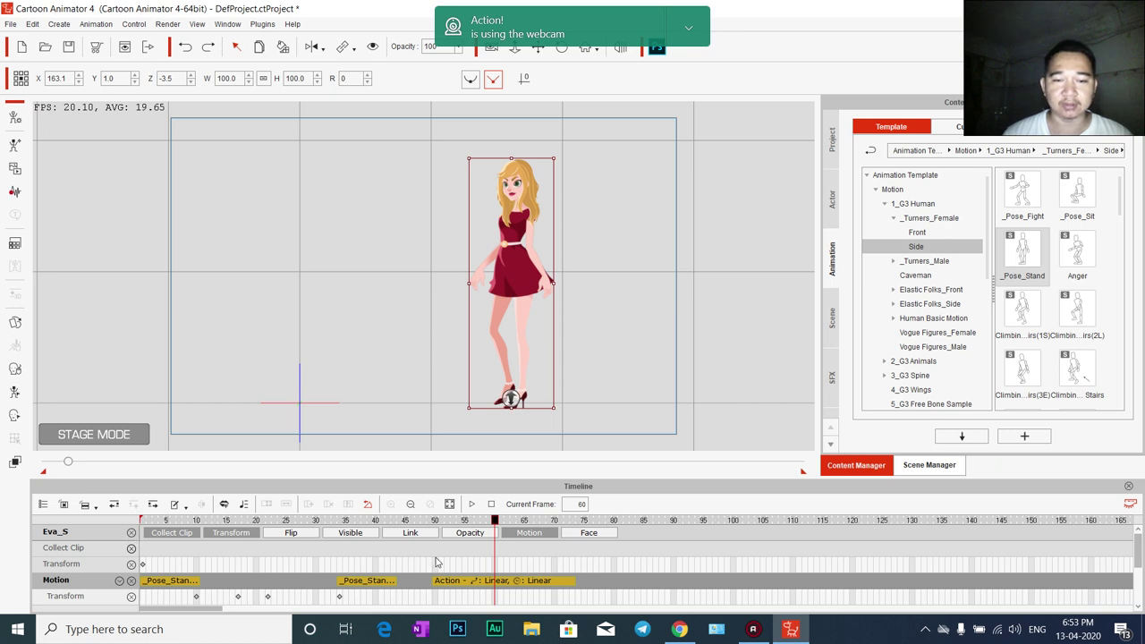
pyautogui.click(434, 553)
pyautogui.moveTo(435, 553); pyautogui.dragTo(573, 550)
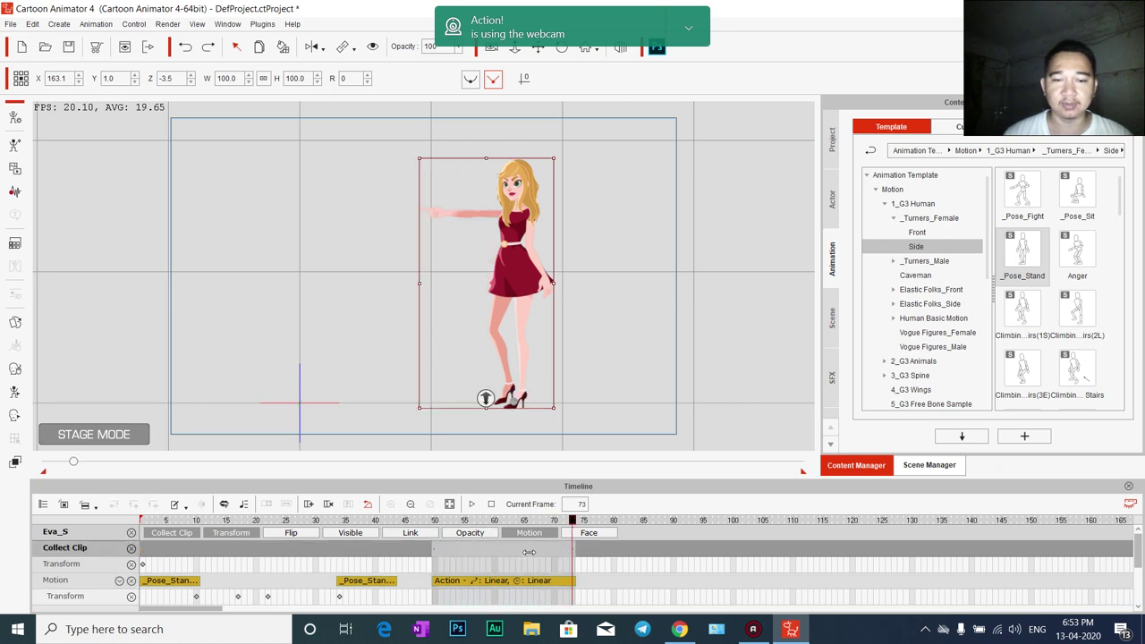
pyautogui.rightClick(519, 550)
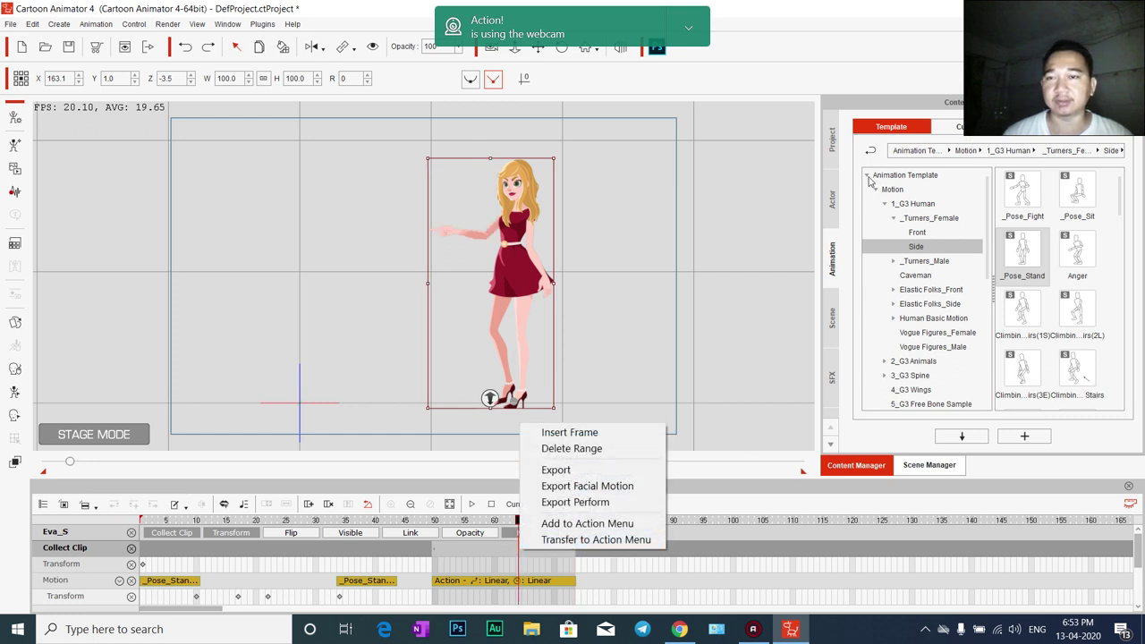
# Create a folder named NewAction in the custom Motion animation library and open it
pyautogui.click(960, 127)
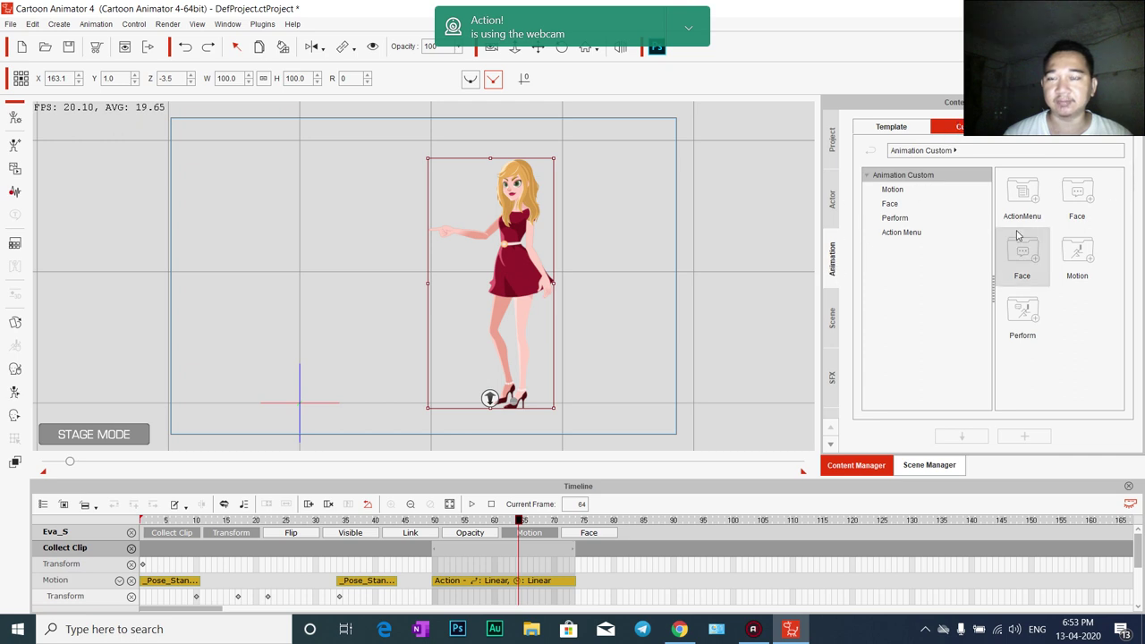
pyautogui.click(901, 192)
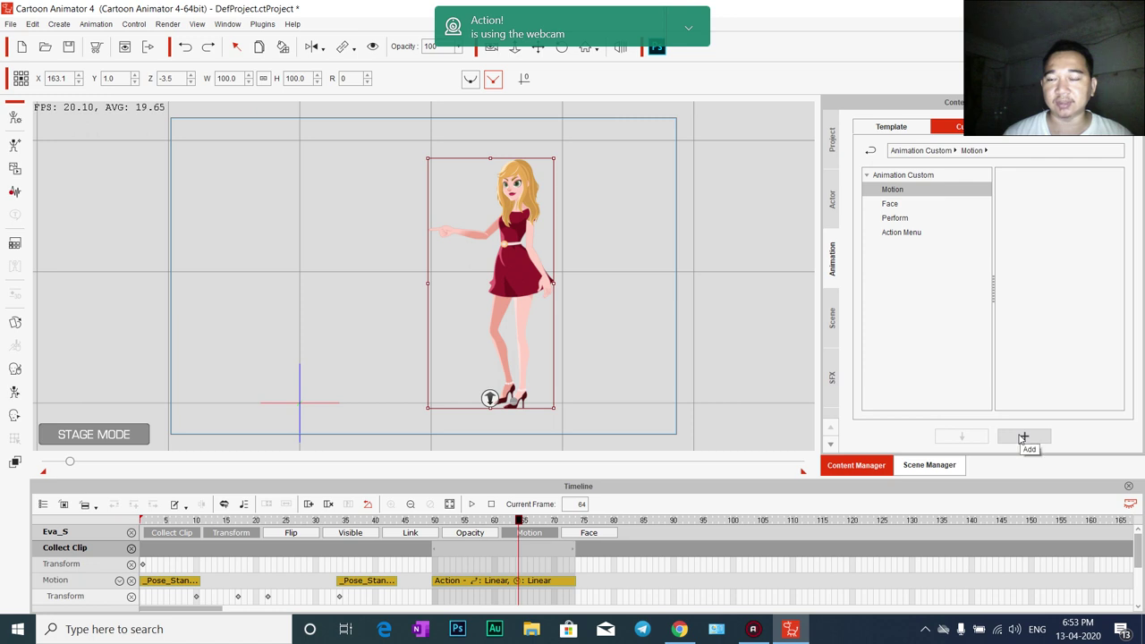
pyautogui.rightClick(1071, 236)
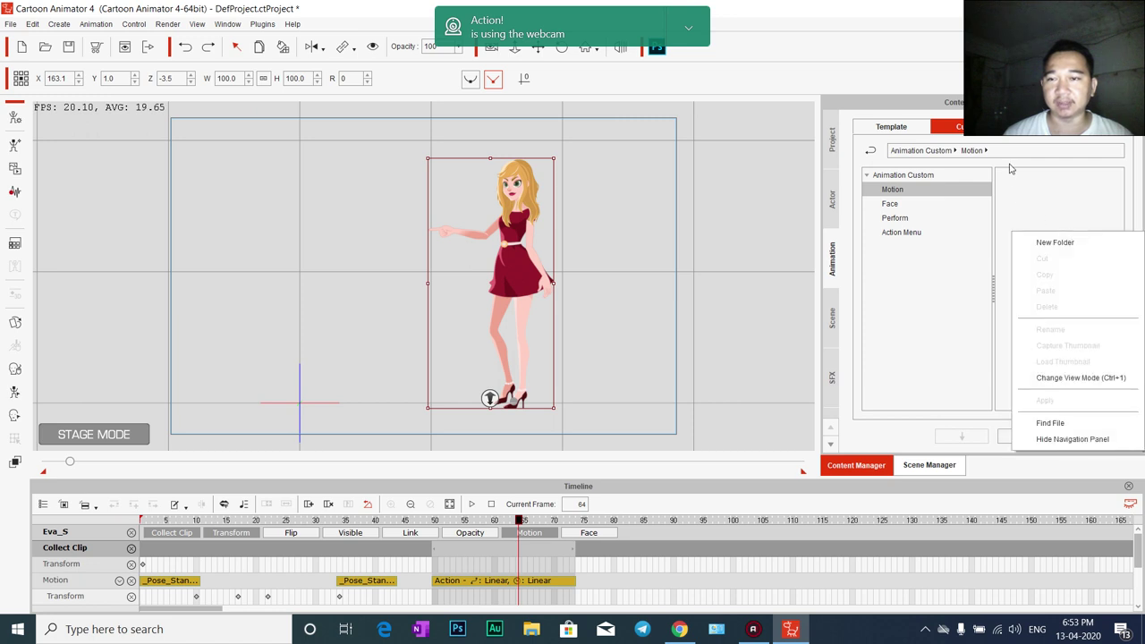
pyautogui.click(1037, 242)
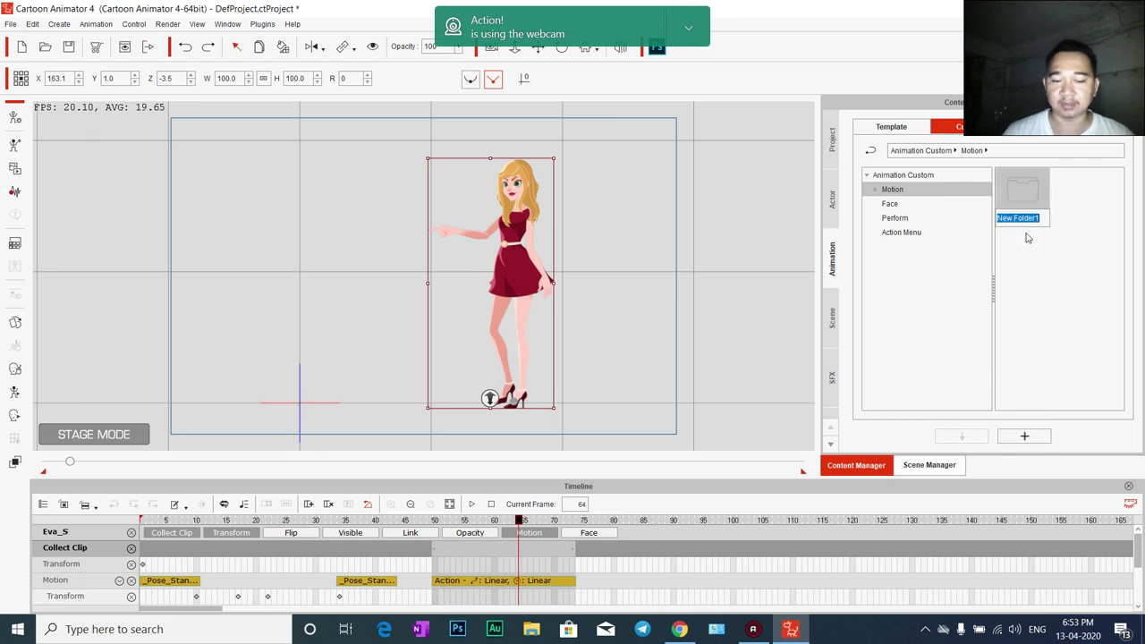
pyautogui.press('BackSpace')
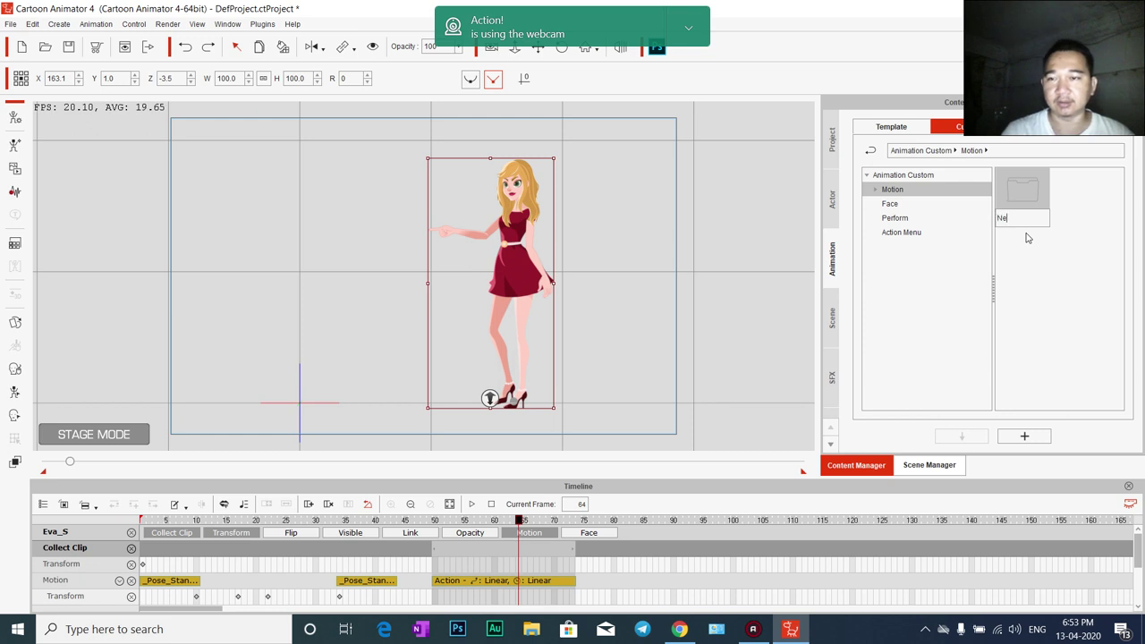
pyautogui.write('NewAction')
pyautogui.click(1025, 233)
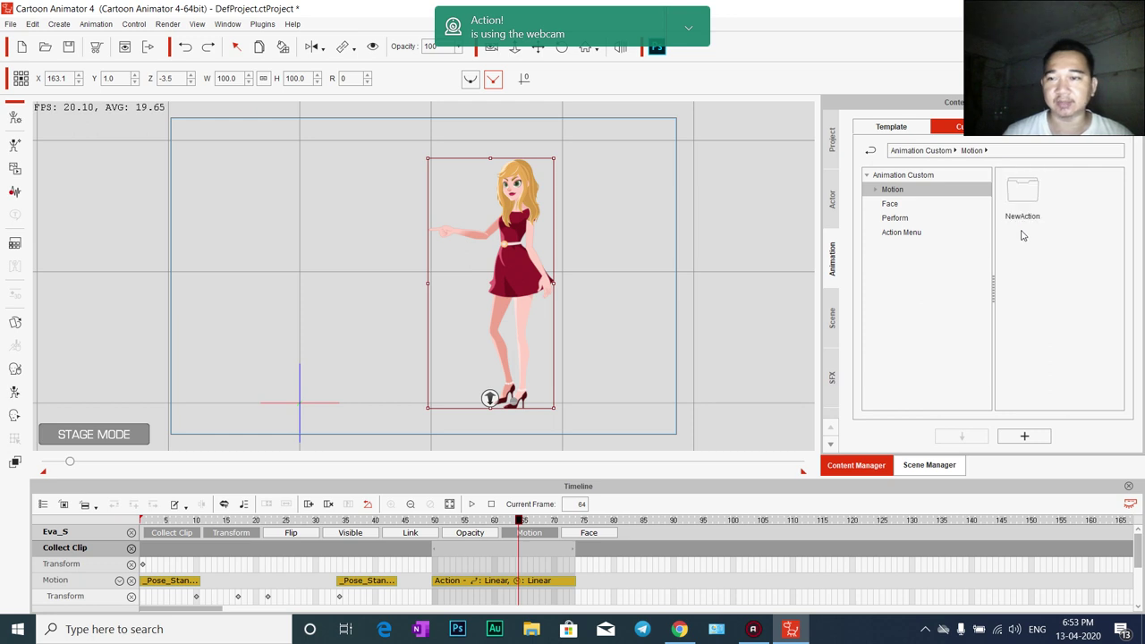
pyautogui.doubleClick(1019, 196)
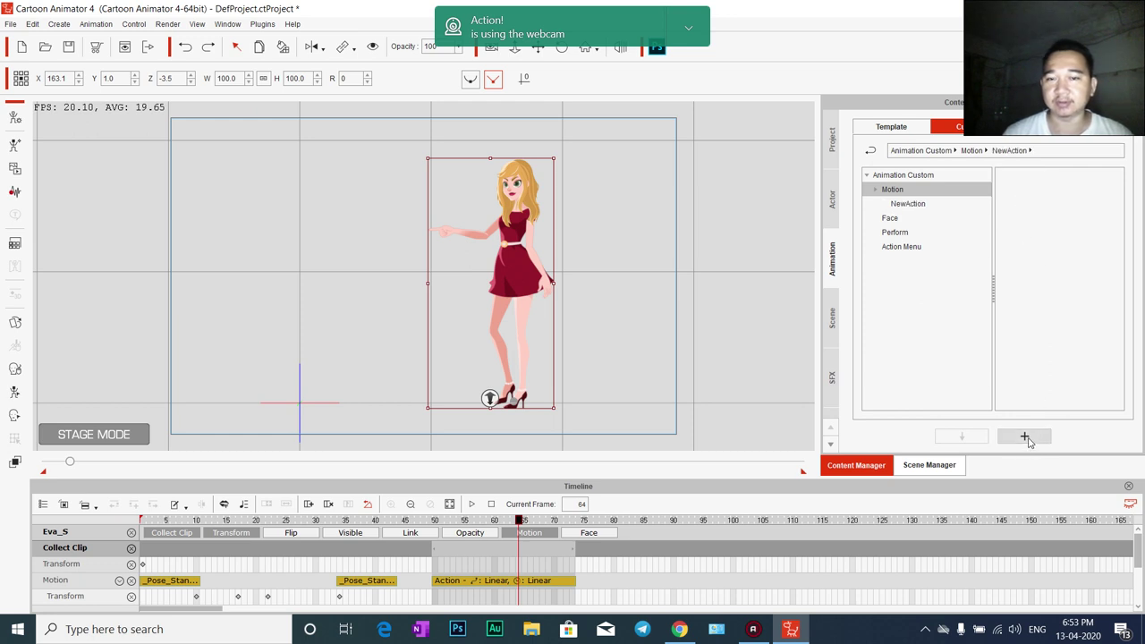
# Locate the custom Motion library in File Explorer, copy its folder path and close the window
pyautogui.rightClick(1029, 195)
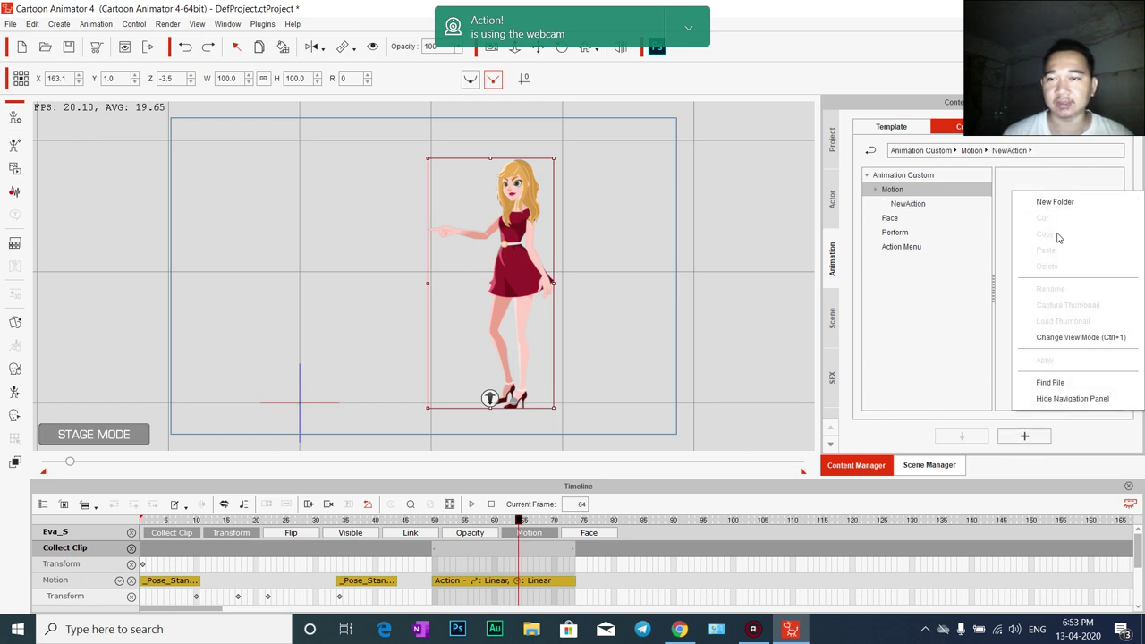
pyautogui.click(1051, 383)
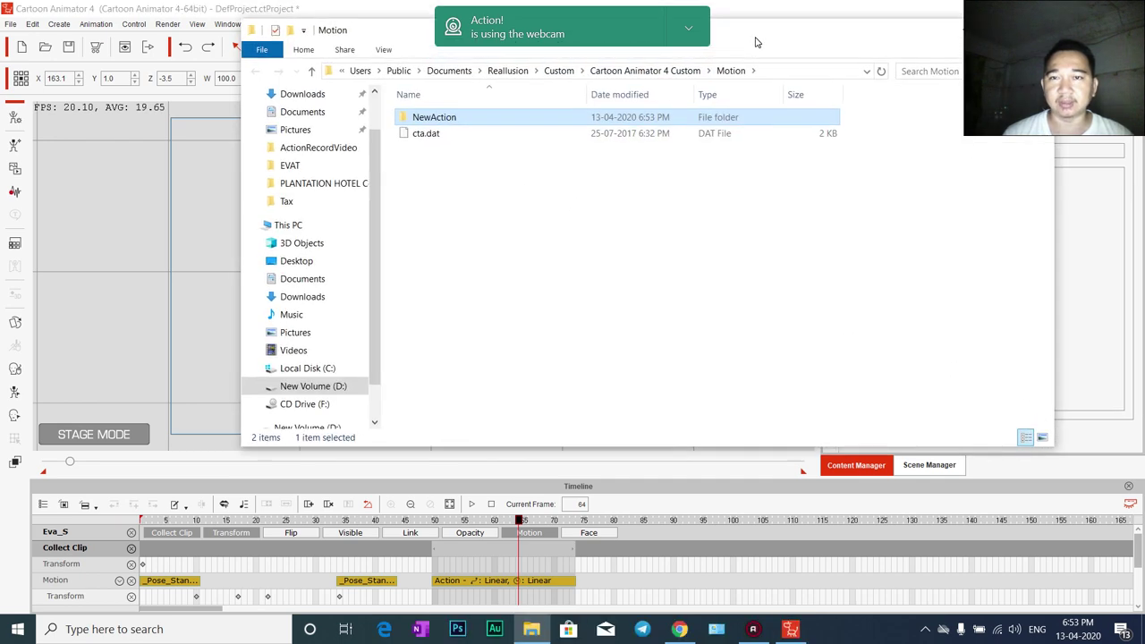
pyautogui.click(750, 111)
pyautogui.hotkey('ctrl', 'c')
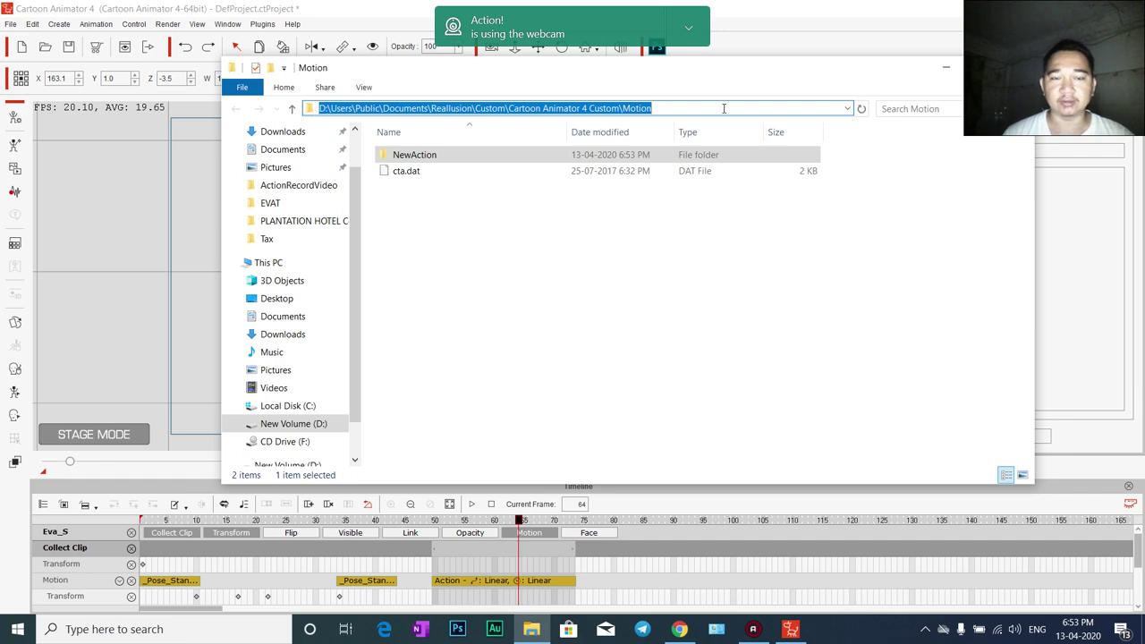
pyautogui.click(1009, 68)
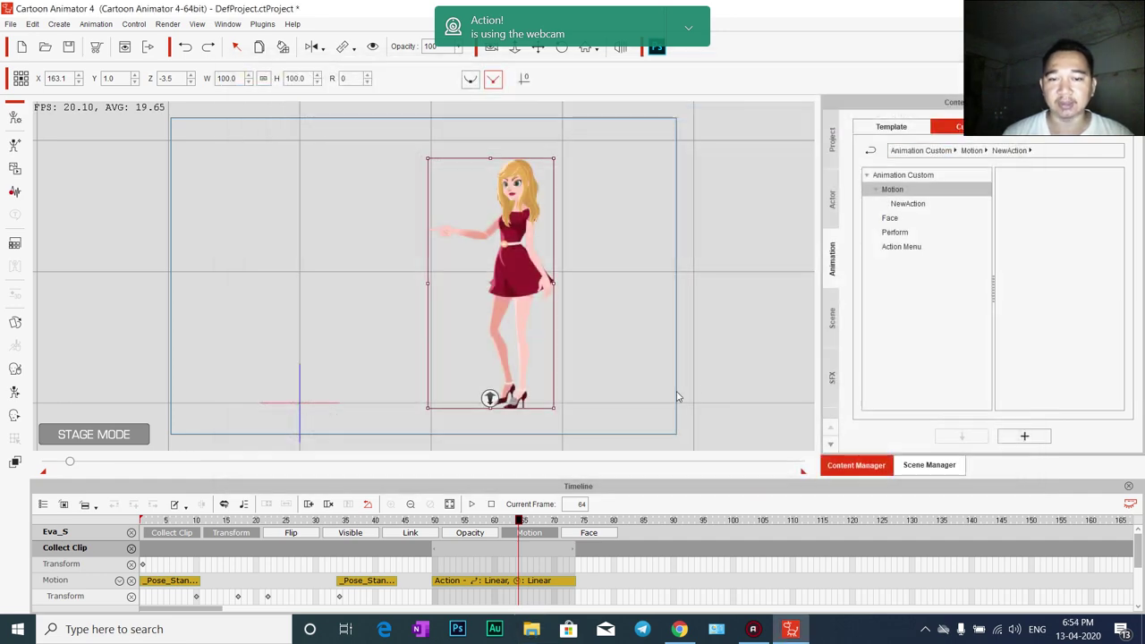
# Start exporting the collected range as a G3 motion file and direct the save location to the copied Motion path
pyautogui.click(506, 552)
pyautogui.rightClick(507, 552)
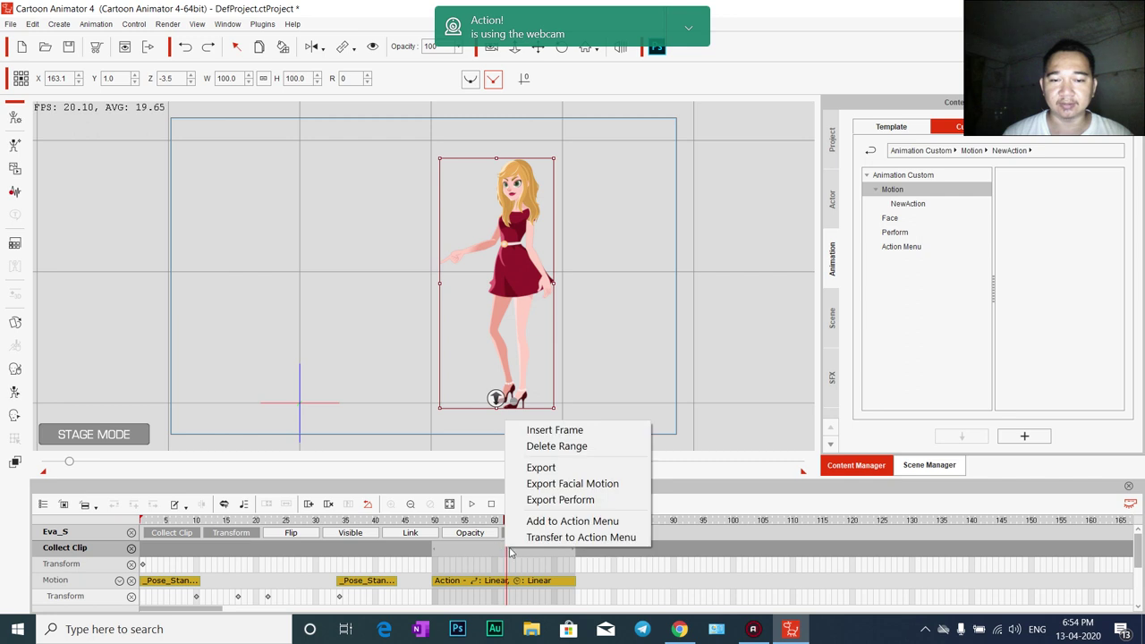
pyautogui.click(488, 547)
pyautogui.rightClick(488, 546)
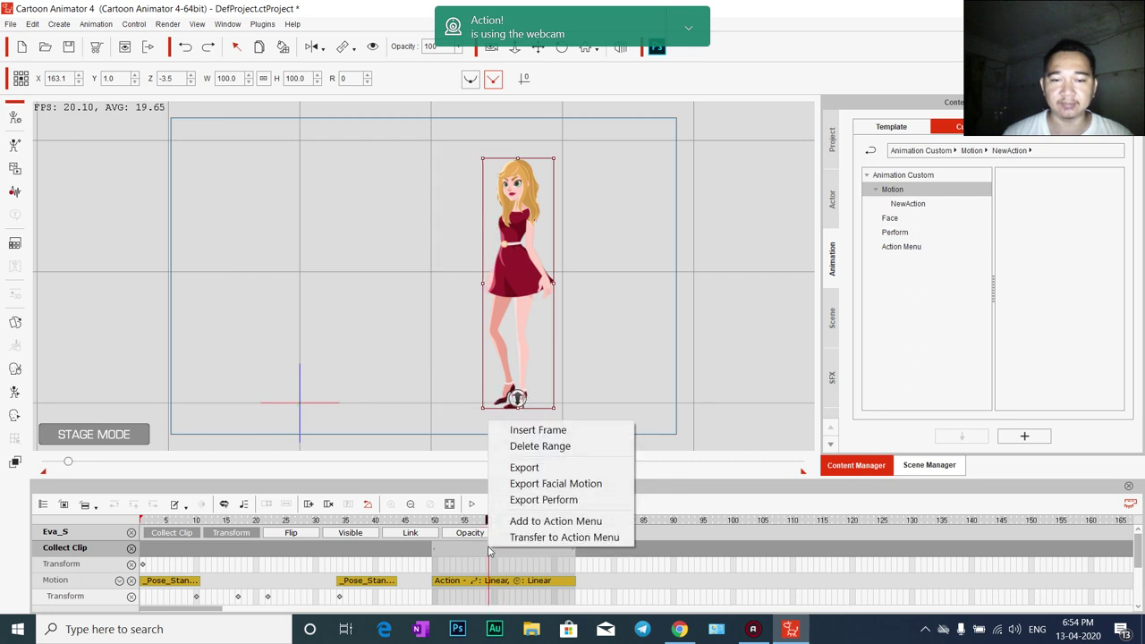
pyautogui.click(525, 469)
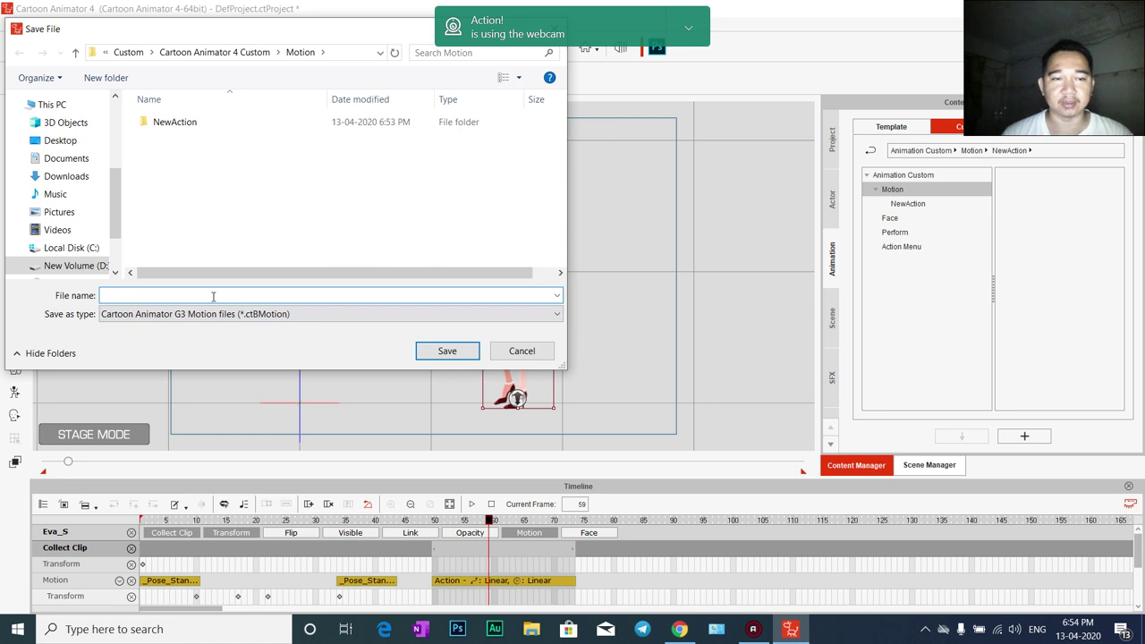
pyautogui.hotkey('ctrl', 'v')
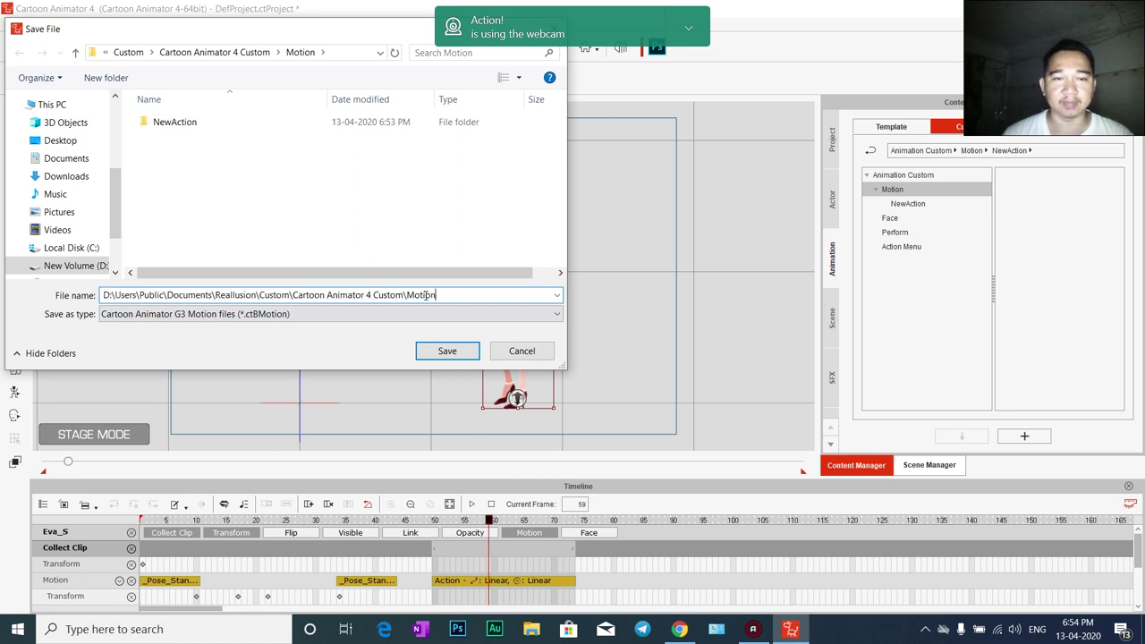
pyautogui.click(446, 351)
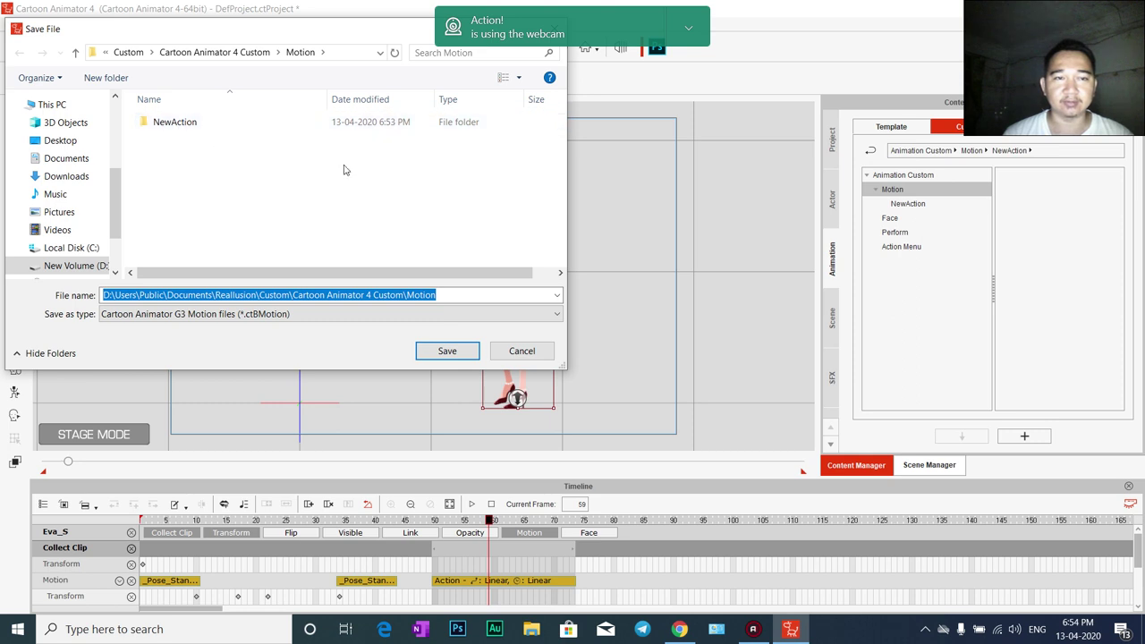
pyautogui.doubleClick(165, 123)
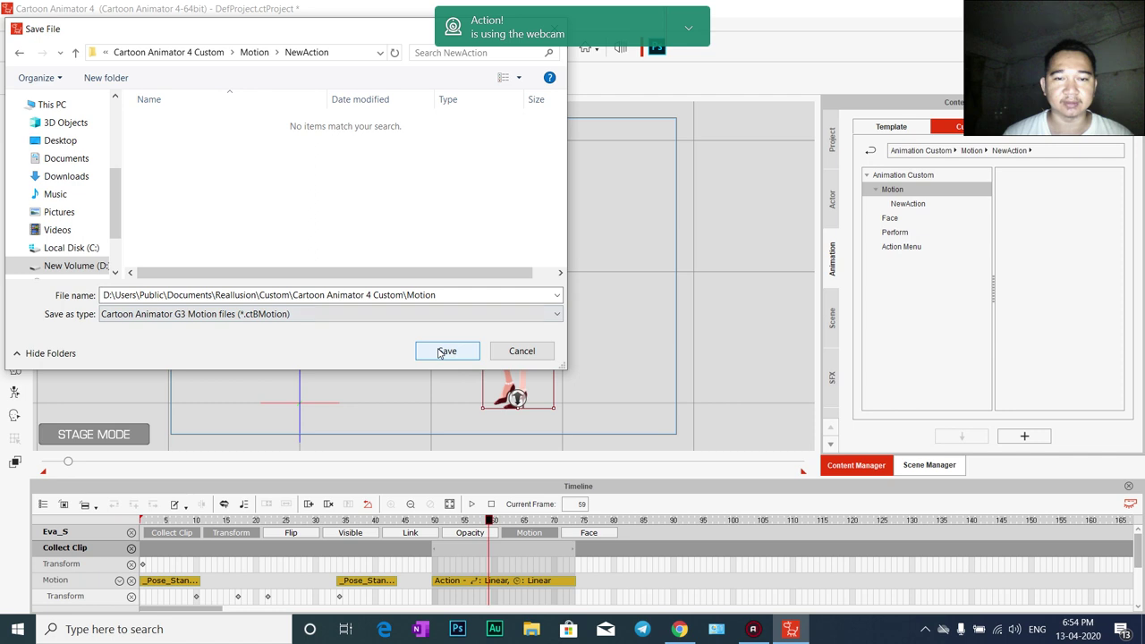
pyautogui.click(439, 353)
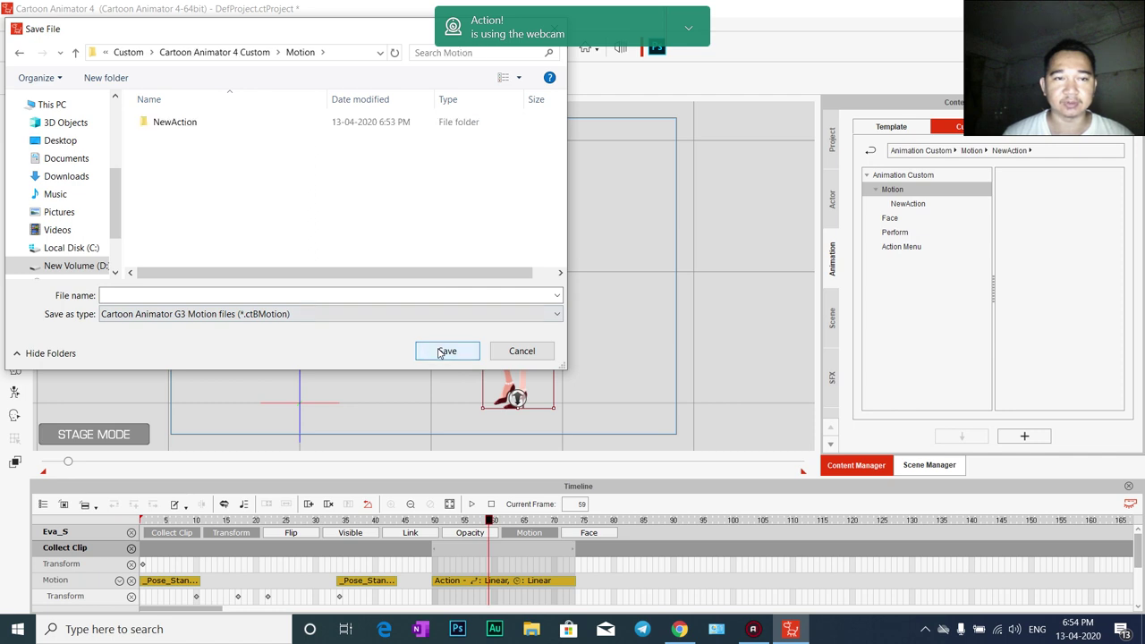
# Save the exported motion in the NewAction folder under the name លើកដៃចង្អុល
pyautogui.doubleClick(173, 125)
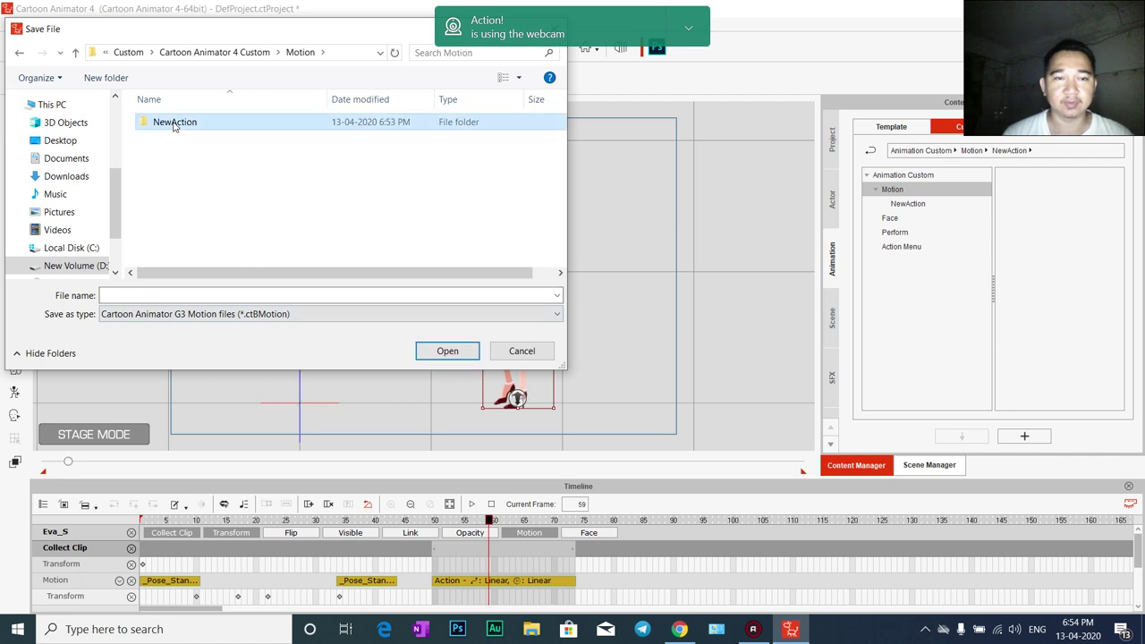
pyautogui.click(185, 296)
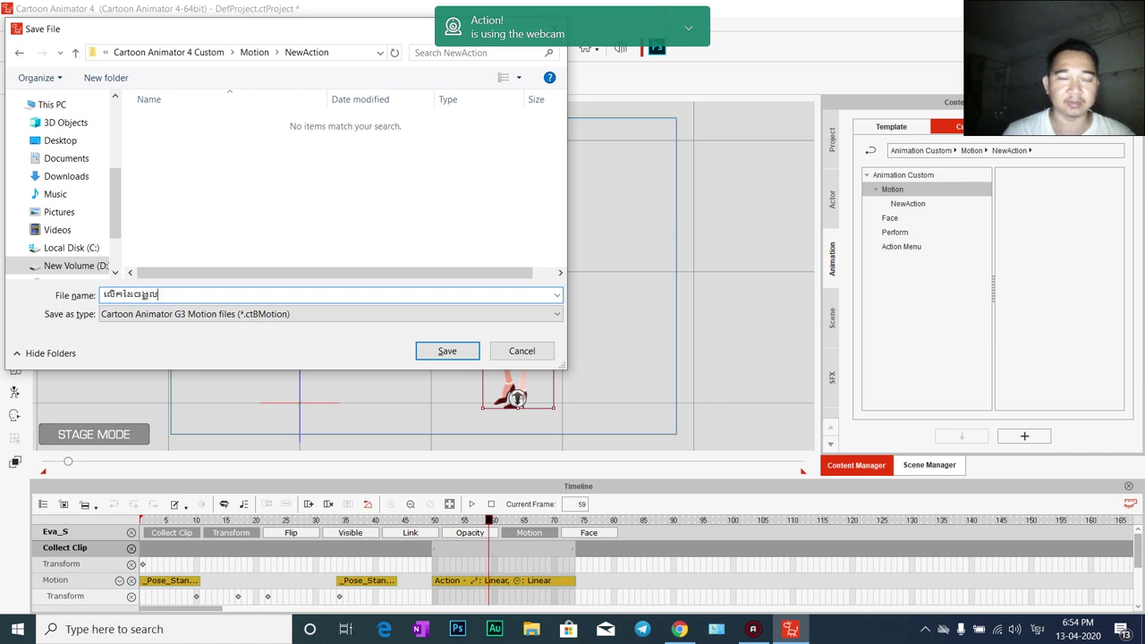
pyautogui.click(438, 351)
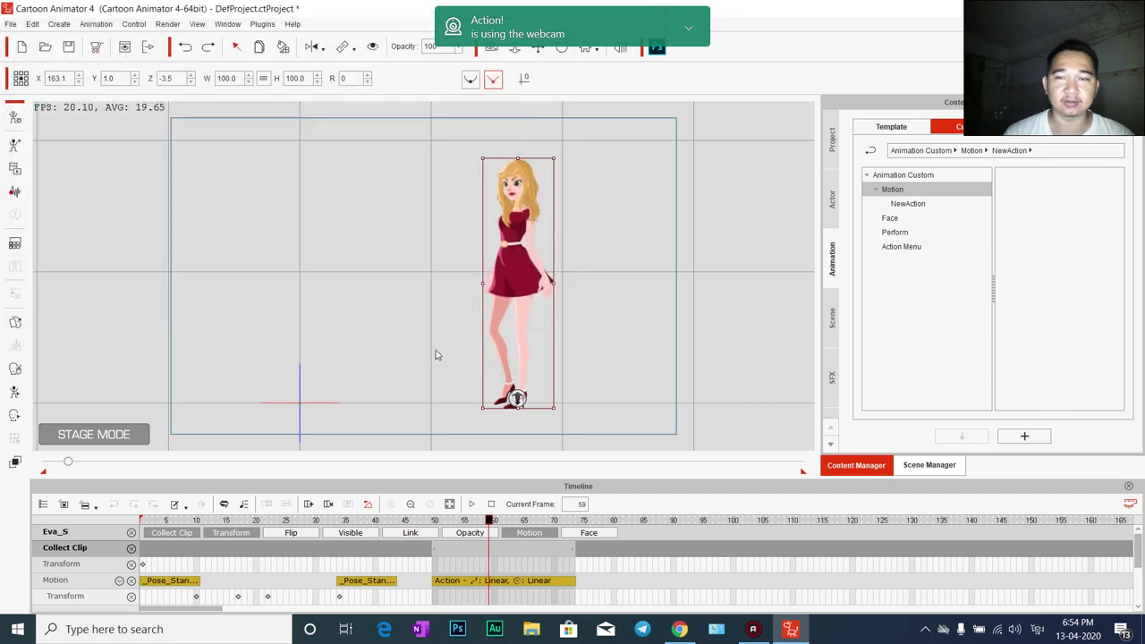
# Open the NewAction folder in the custom Motion library and show its content as large thumbnails
pyautogui.click(915, 206)
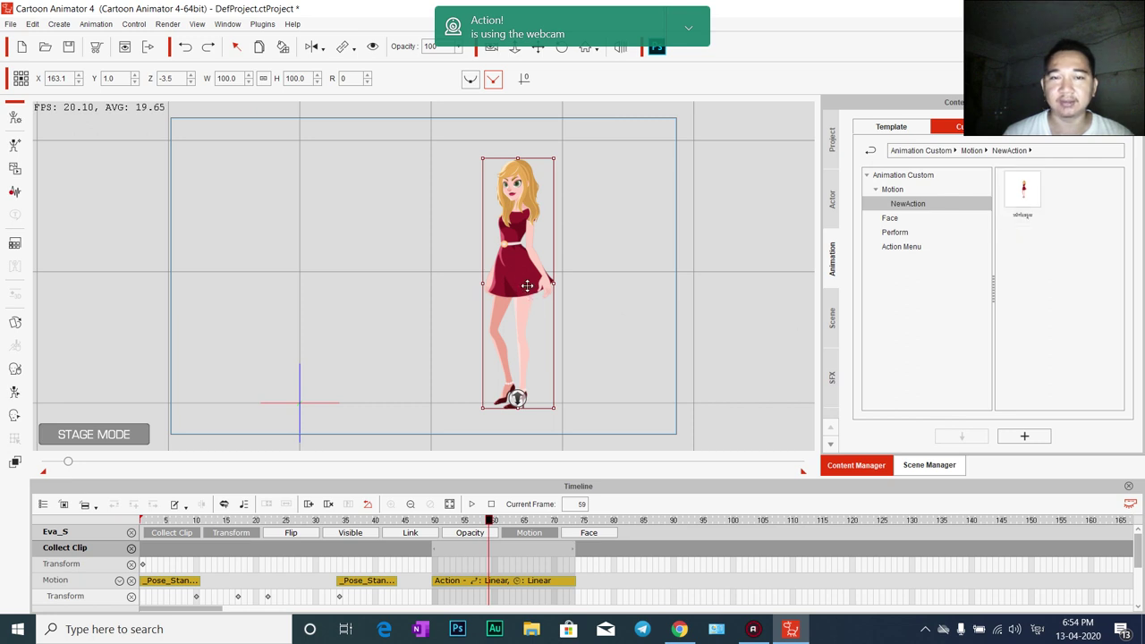
pyautogui.rightClick(1014, 188)
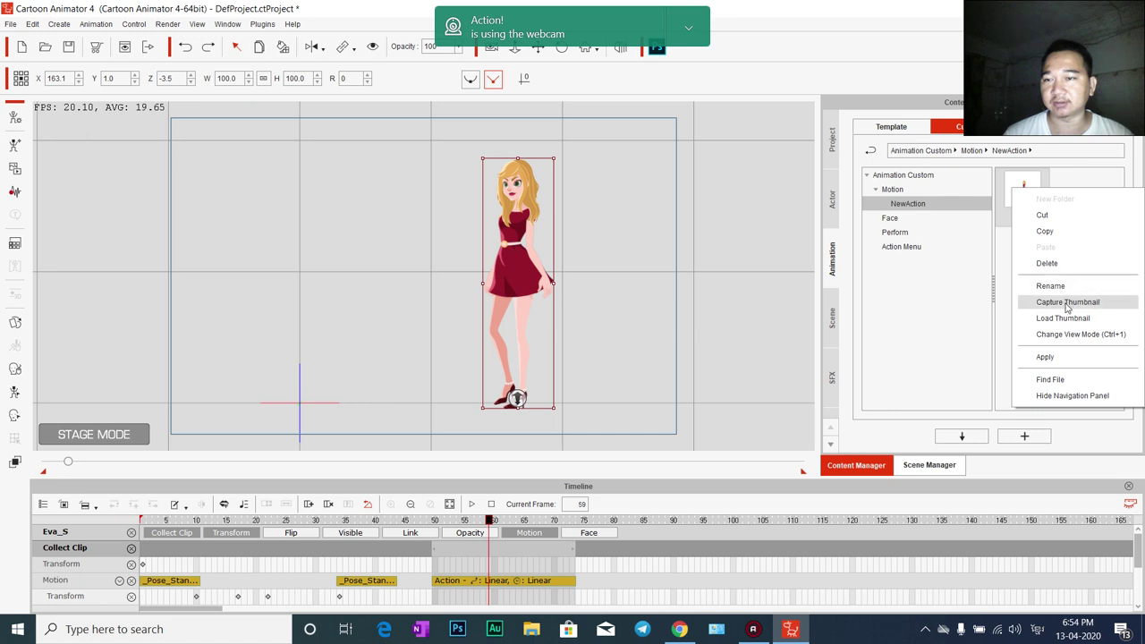
pyautogui.click(1066, 334)
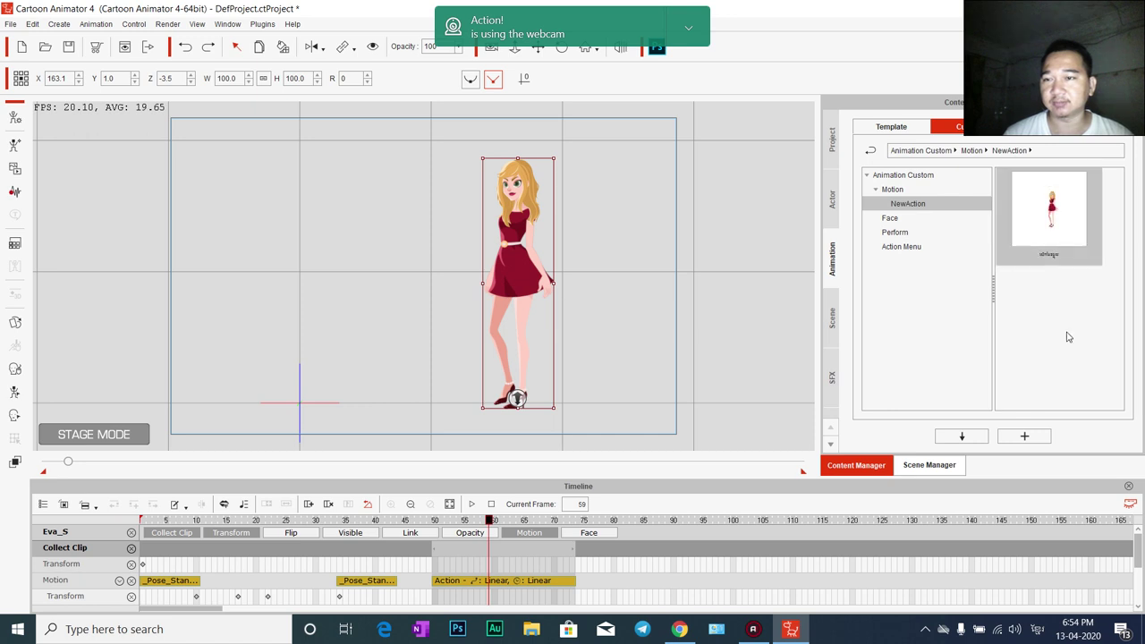
pyautogui.rightClick(1044, 259)
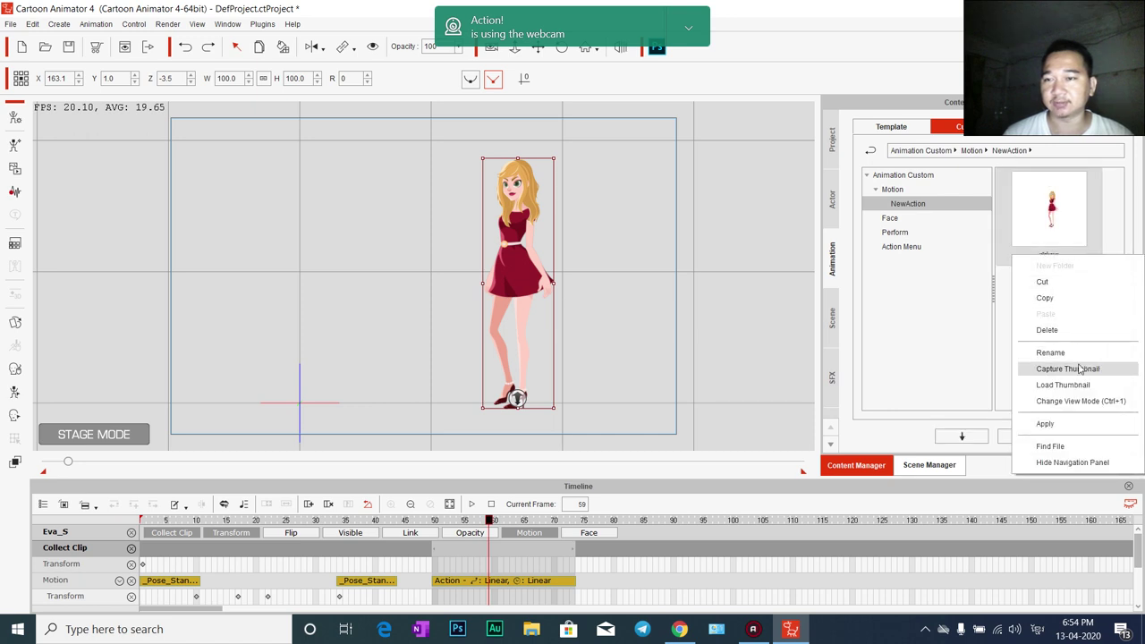
pyautogui.click(1079, 400)
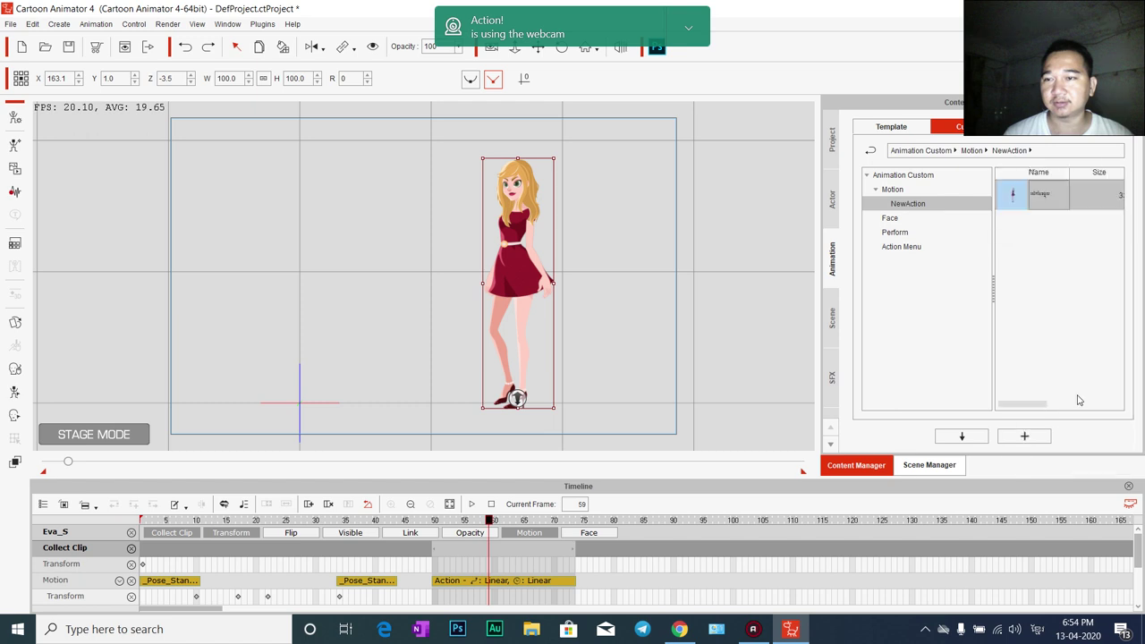
pyautogui.rightClick(1010, 195)
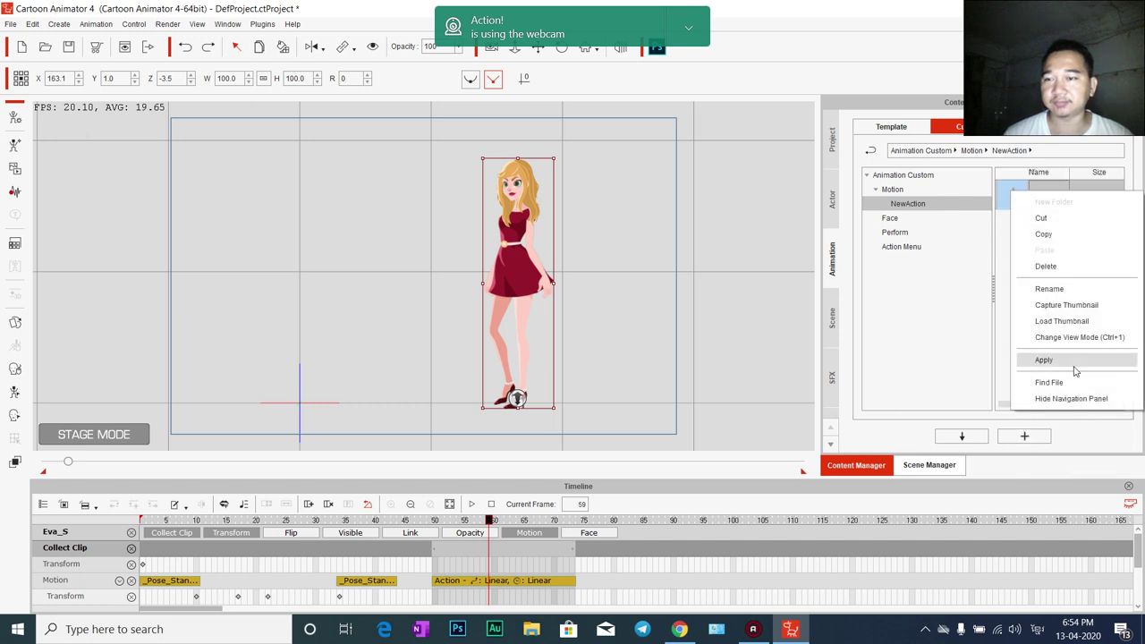
pyautogui.click(1028, 335)
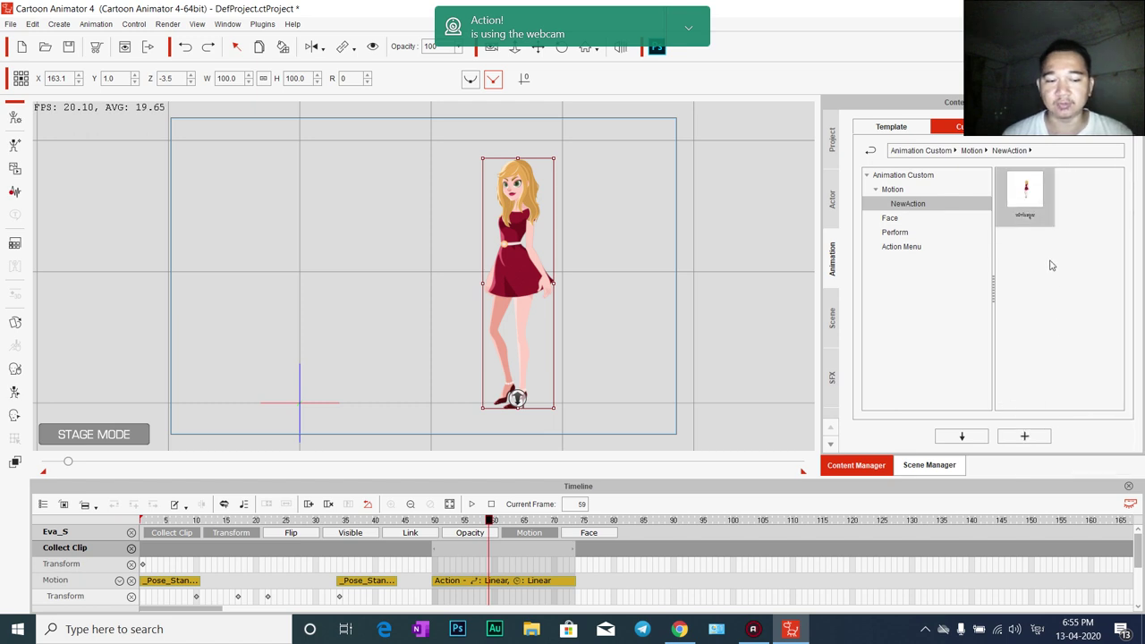
pyautogui.scroll(1, 1055, 266)
pyautogui.scroll(-1, 1066, 308)
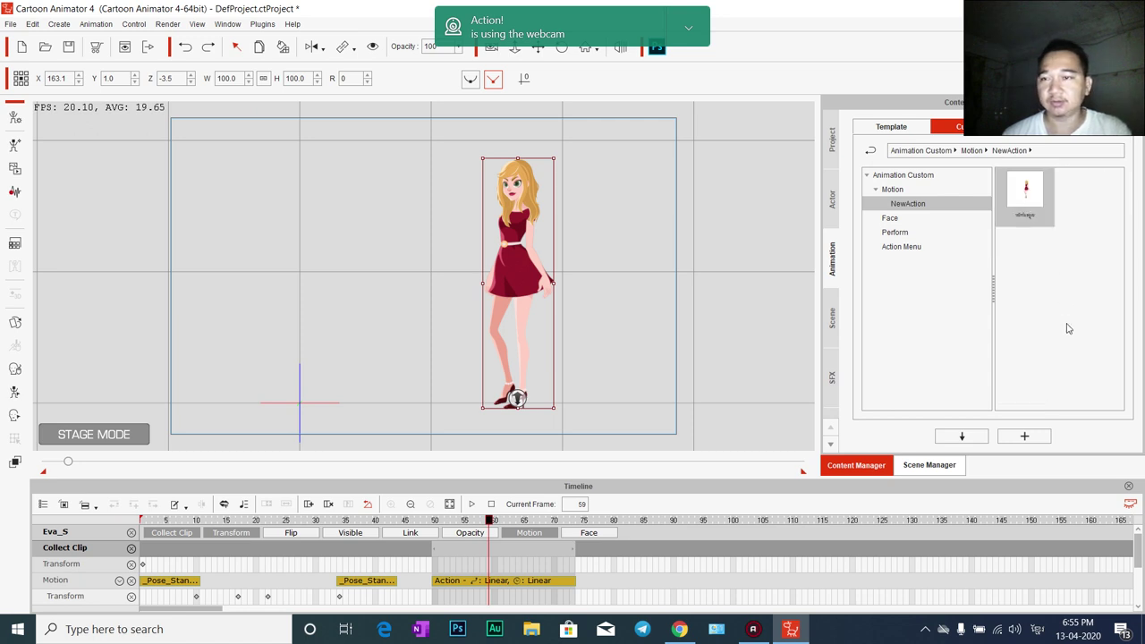
pyautogui.scroll(1, 1066, 328)
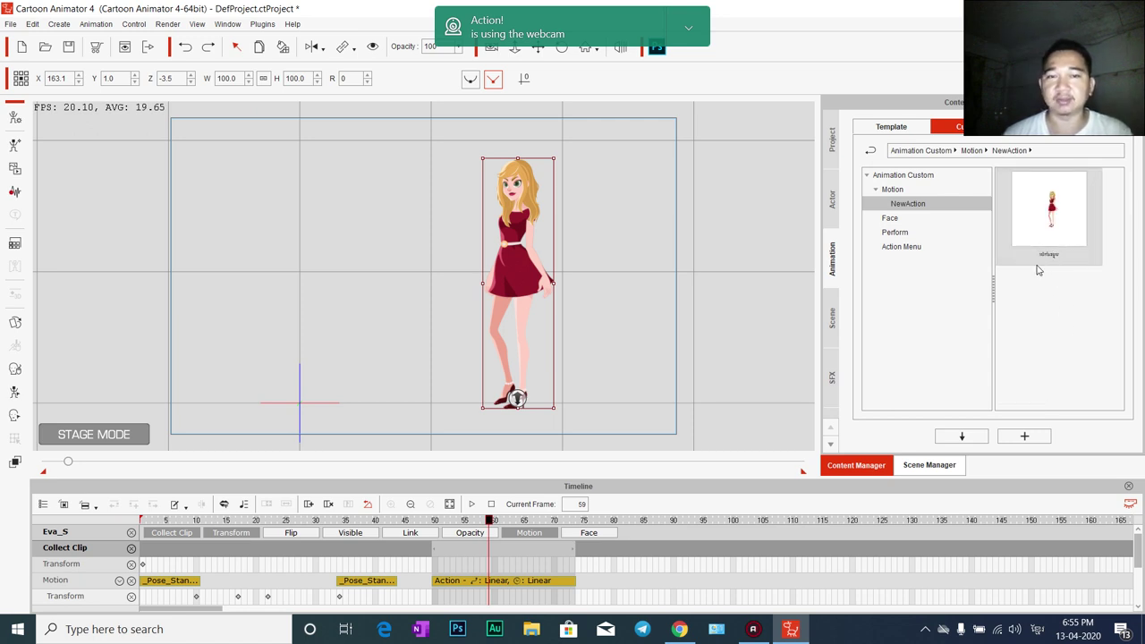
# Capture Eva_S's arm-raised pointing pose at frame 69, enlarged in the stage view, as the exported motion's thumbnail
pyautogui.moveTo(492, 521); pyautogui.dragTo(549, 526)
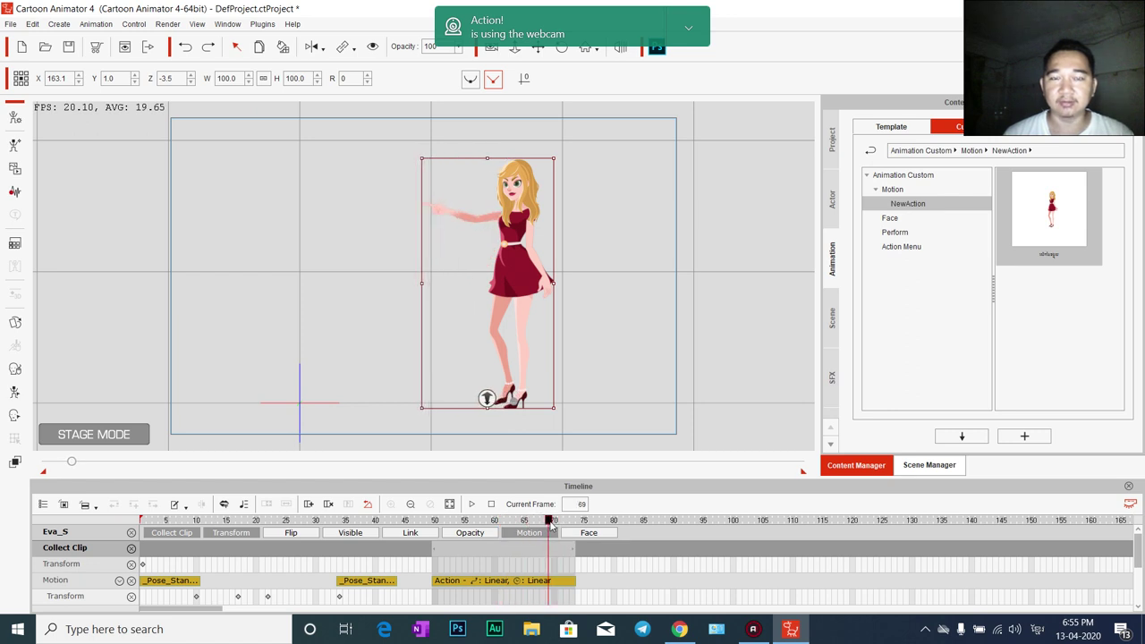
pyautogui.rightClick(1057, 207)
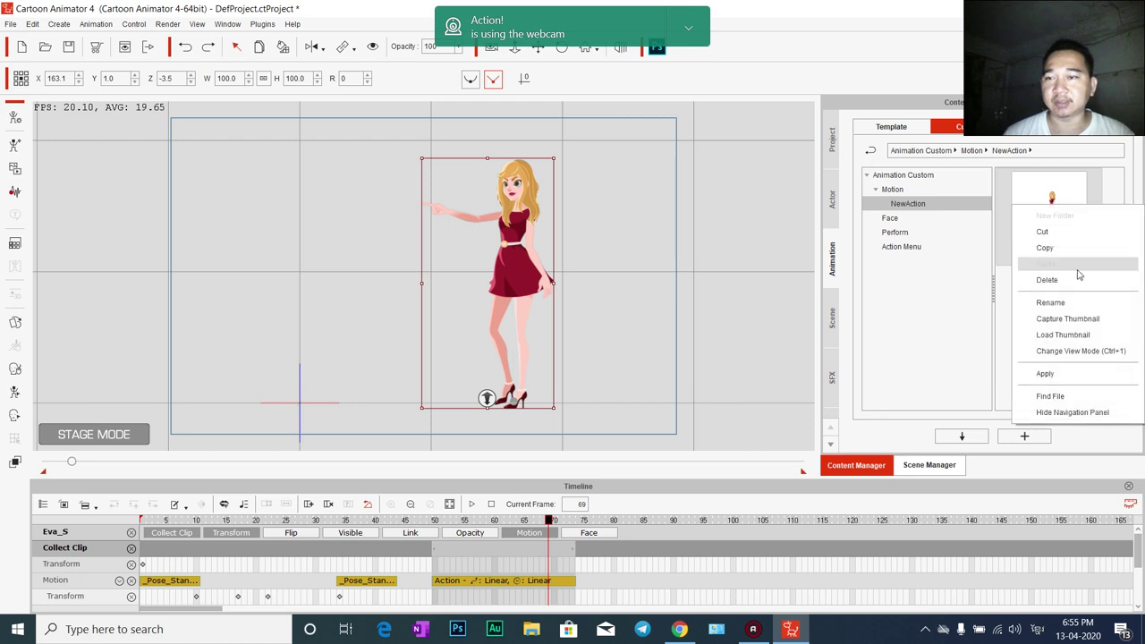
pyautogui.click(1074, 320)
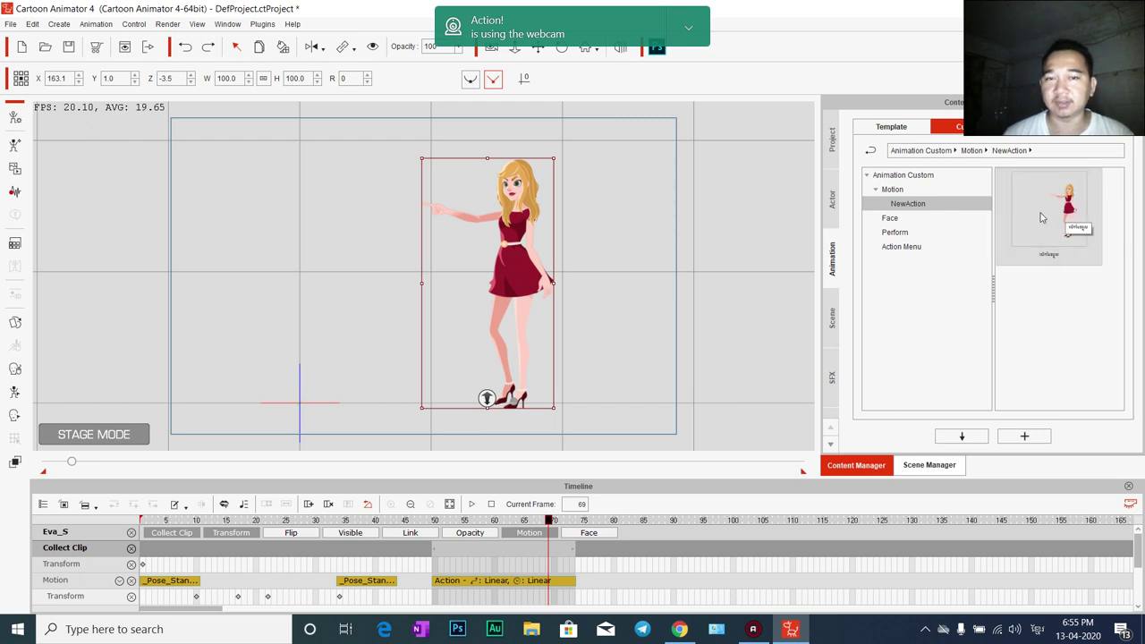
pyautogui.moveTo(661, 335); pyautogui.dragTo(528, 374)
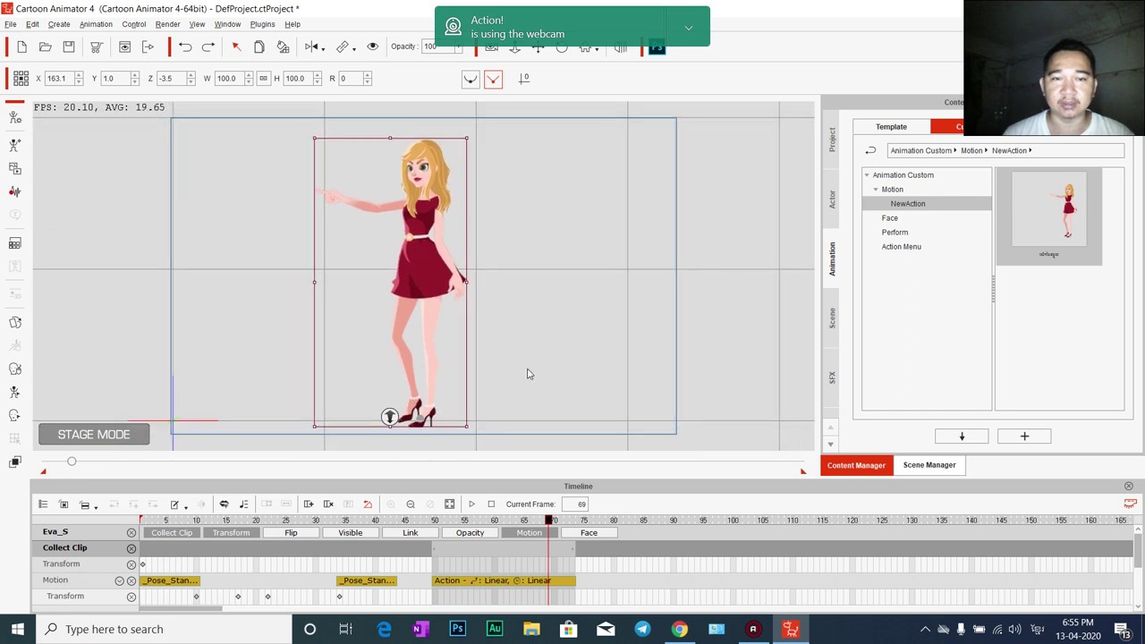
pyautogui.rightClick(1043, 210)
pyautogui.click(1062, 325)
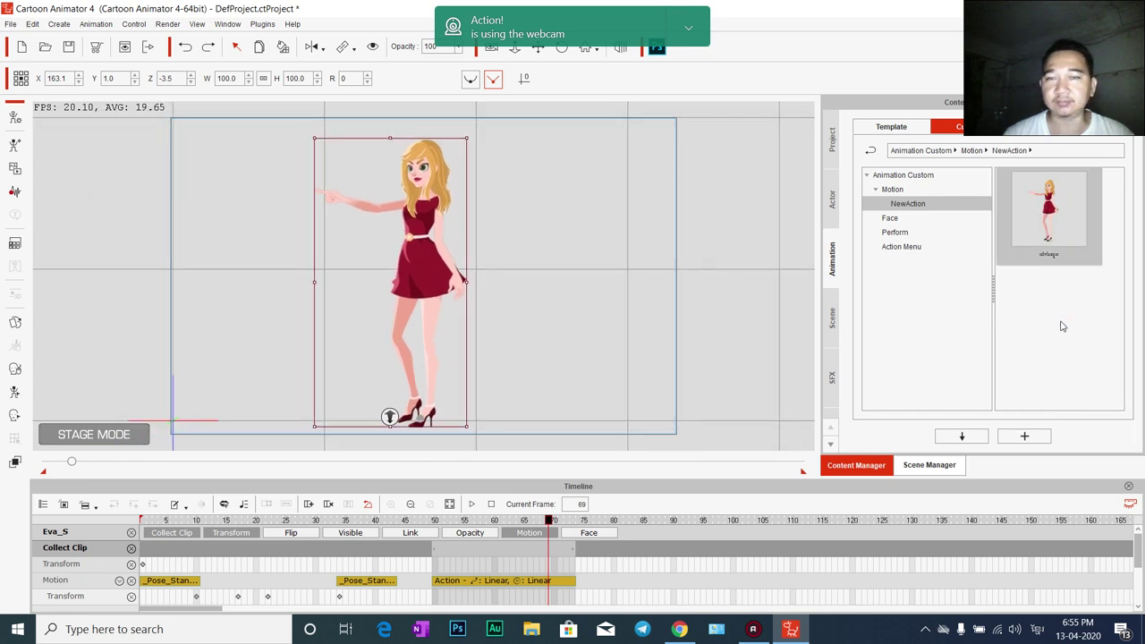
# Deselect Eva_S and play back her pointing action from before the Action clip
pyautogui.click(691, 300)
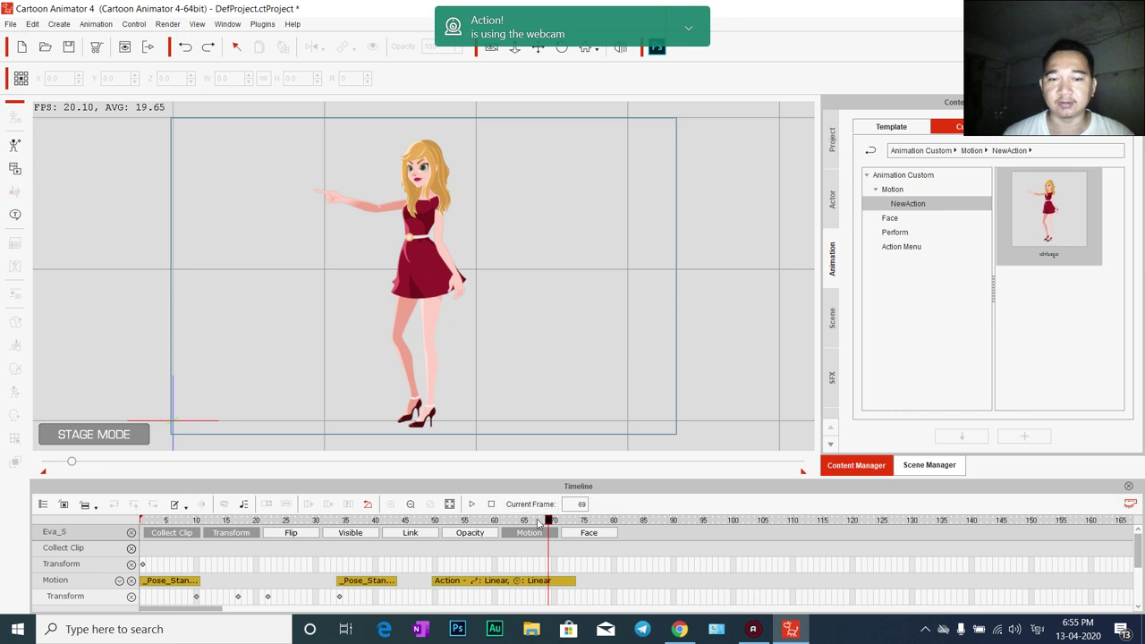
pyautogui.moveTo(540, 522); pyautogui.dragTo(412, 522)
pyautogui.press('space')
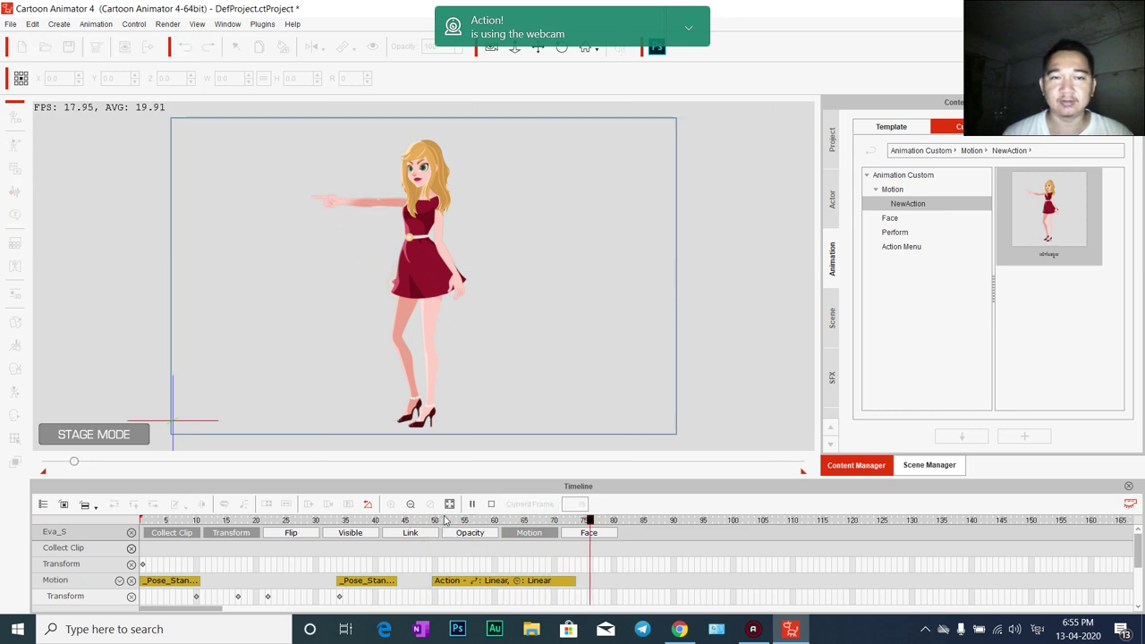
pyautogui.press('space')
# Add the Kent_S character from the G3 360 Character-Campus Hero templates to the stage beside Eva_S
pyautogui.click(832, 204)
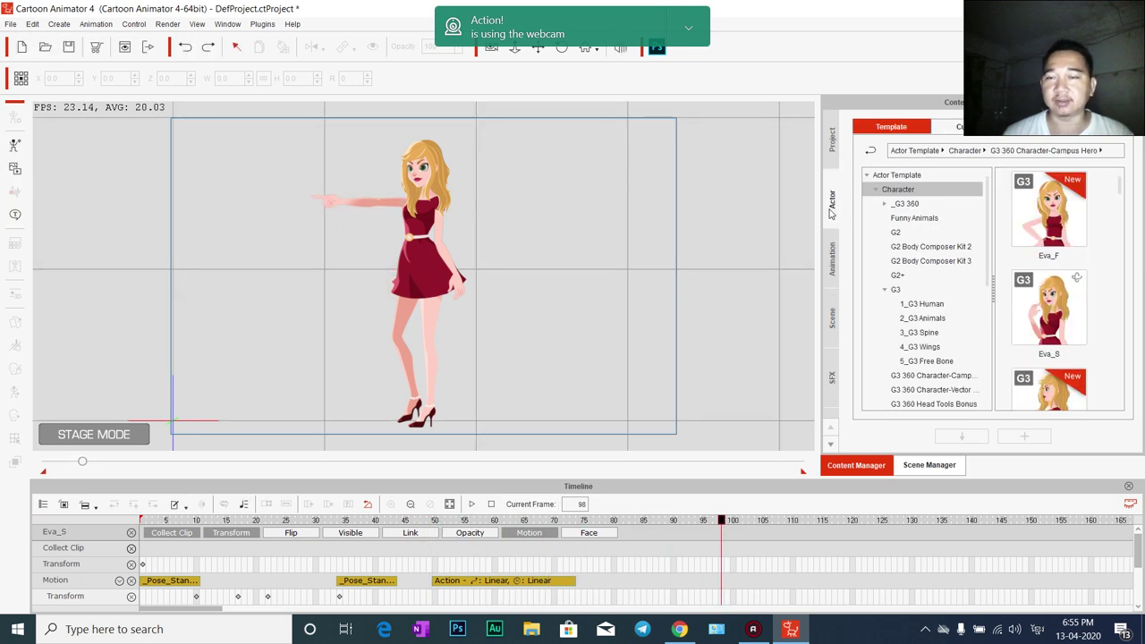
pyautogui.scroll(-5, 1042, 357)
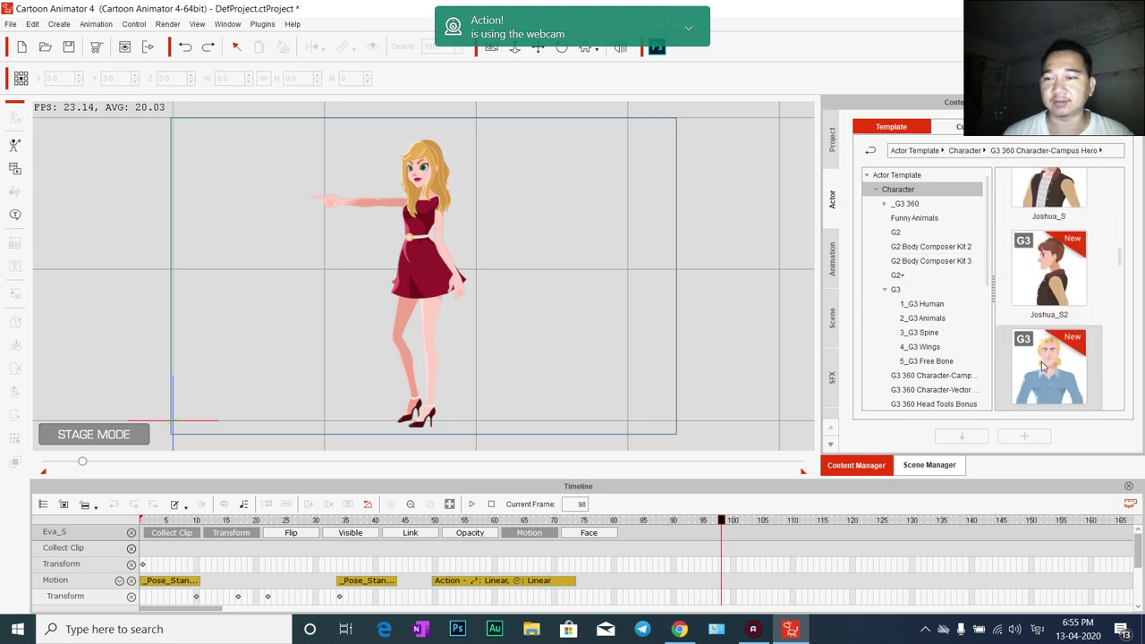
pyautogui.scroll(-3, 1042, 366)
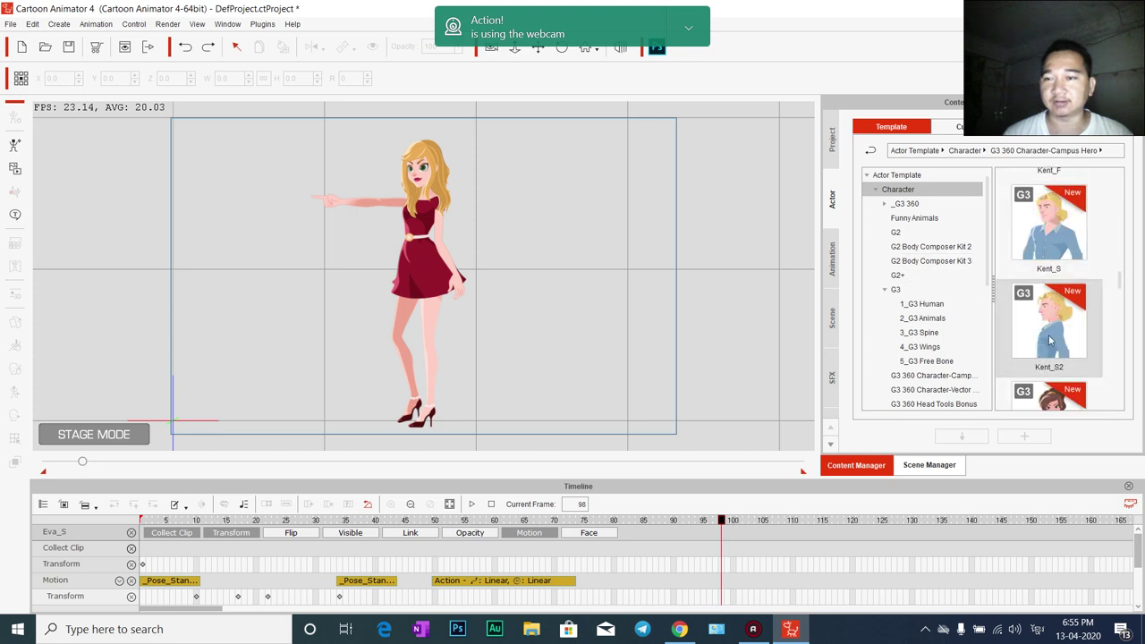
pyautogui.moveTo(1051, 246); pyautogui.dragTo(417, 246)
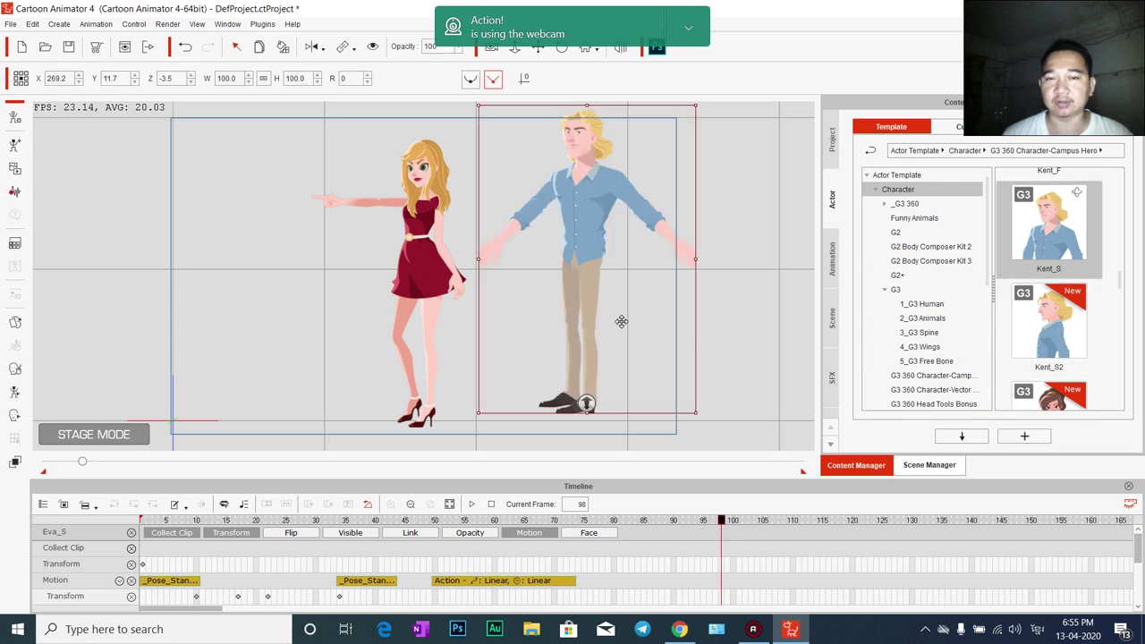
# Apply the exported pointing motion from the custom NewAction folder to Kent_S at frame 98
pyautogui.click(984, 127)
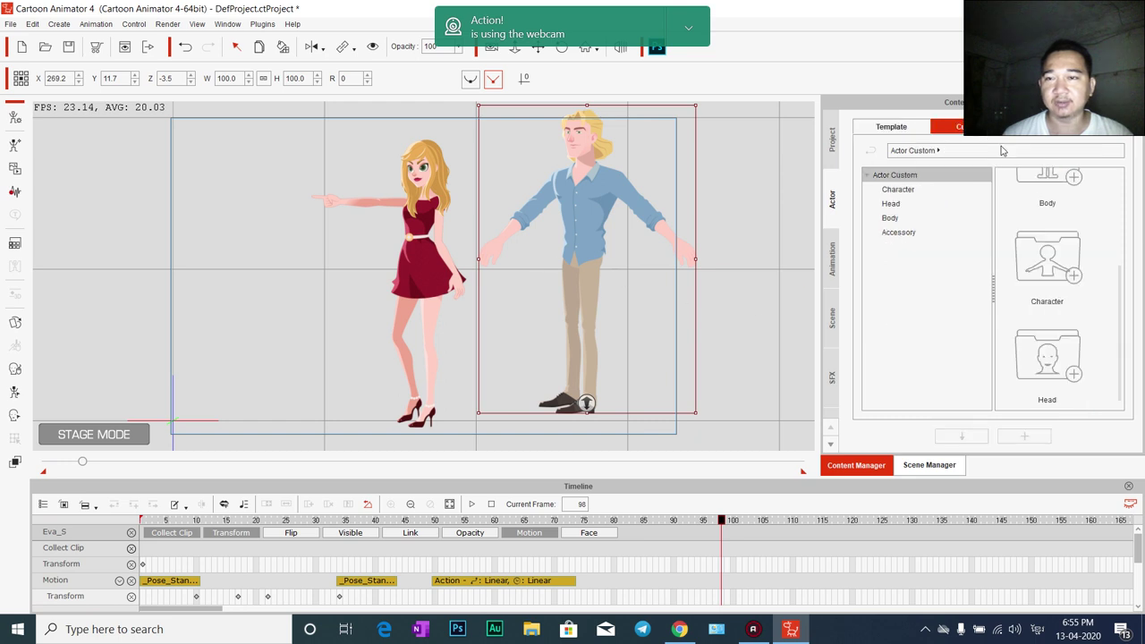
pyautogui.click(832, 268)
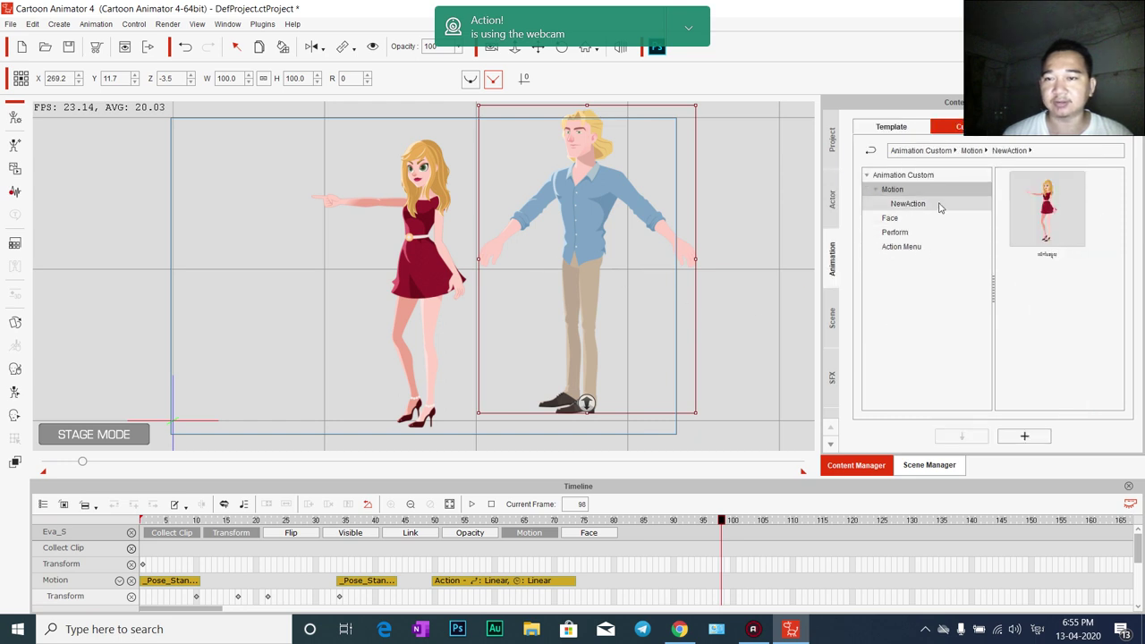
pyautogui.moveTo(1042, 219); pyautogui.dragTo(592, 205)
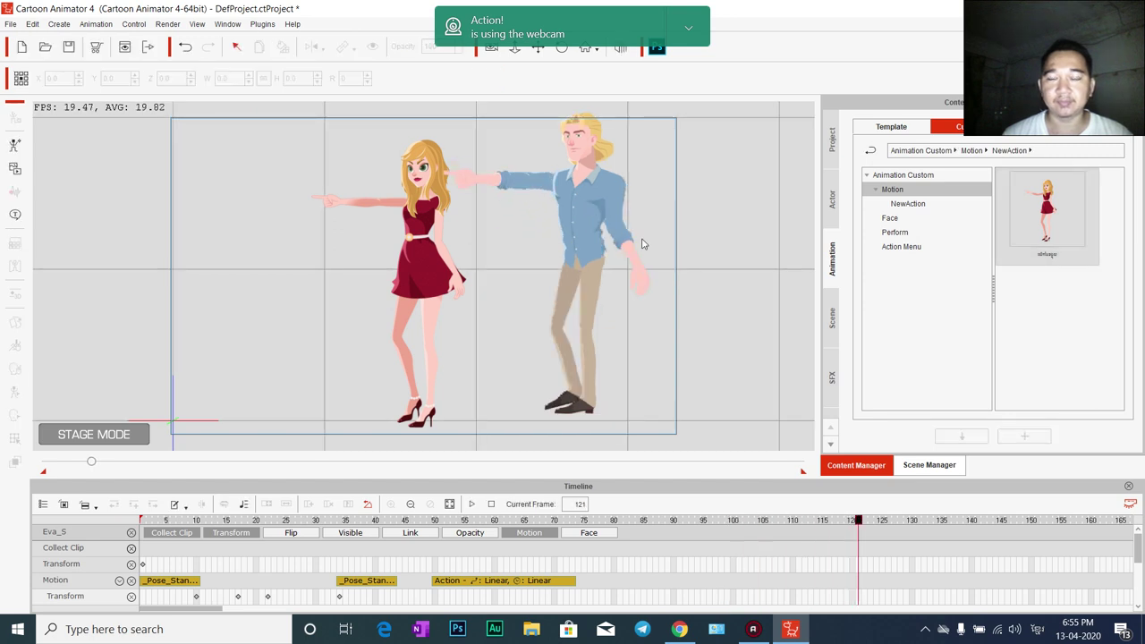
# Play back Kent_S's motion from frame 96 and select the character
pyautogui.moveTo(857, 520); pyautogui.dragTo(714, 526)
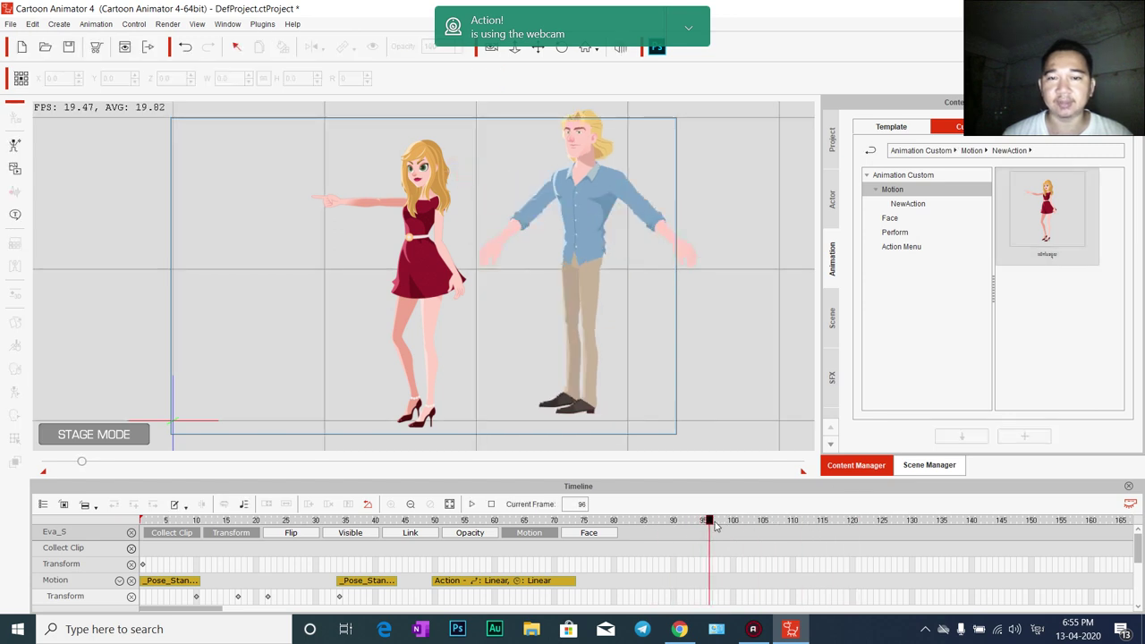
pyautogui.press('space')
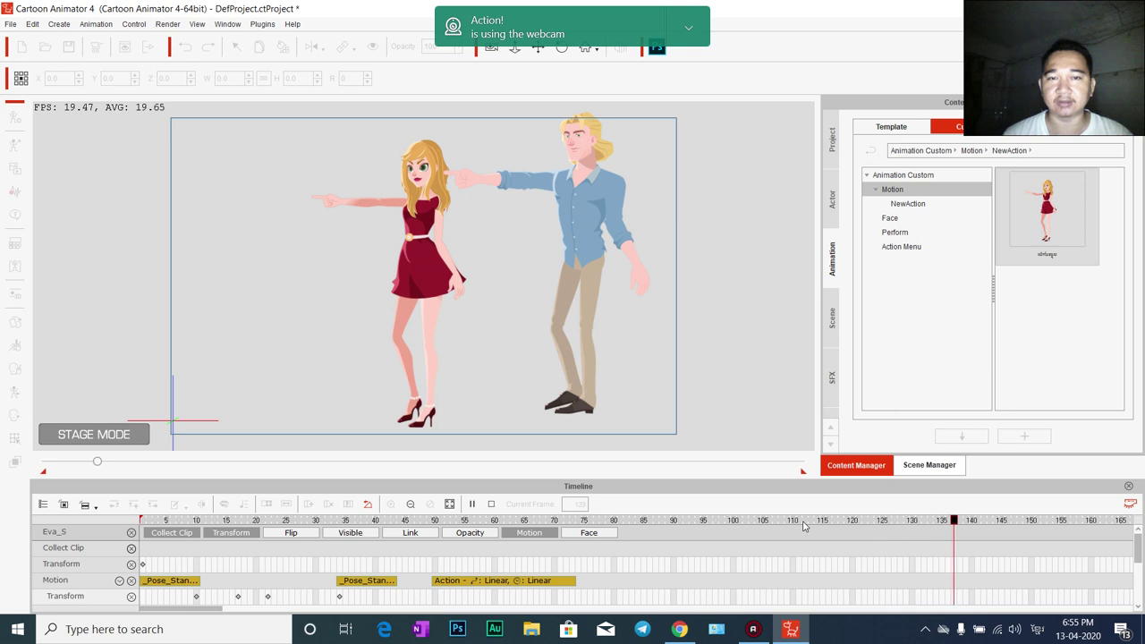
pyautogui.click(579, 260)
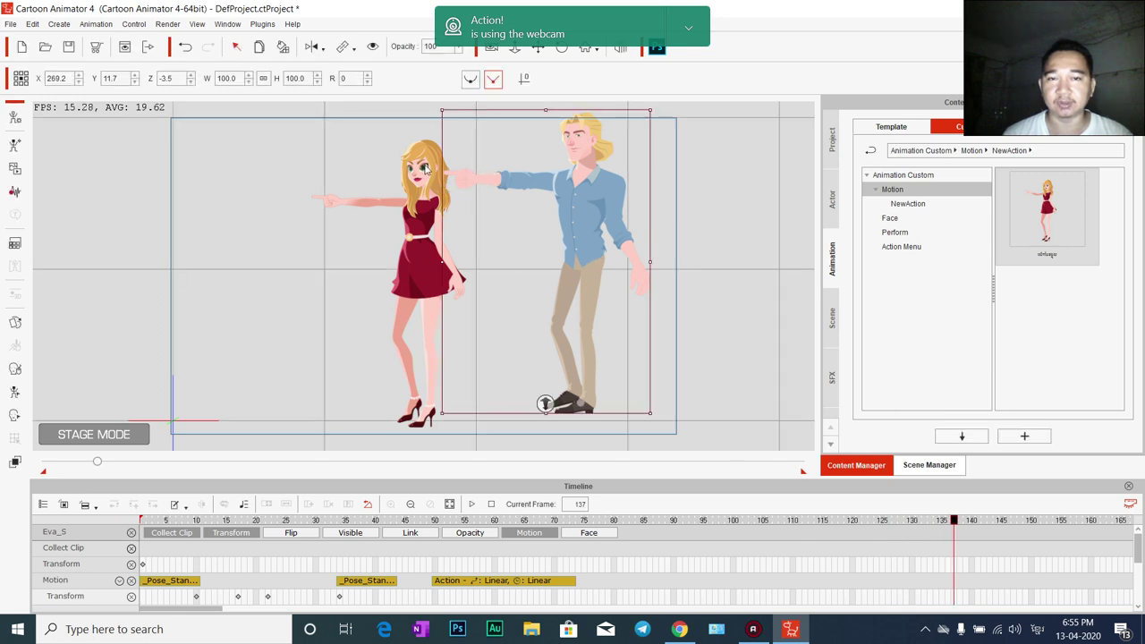
# Add the Jared_S2 character from the Campus Hero templates to the stage in front of Eva_S
pyautogui.click(831, 198)
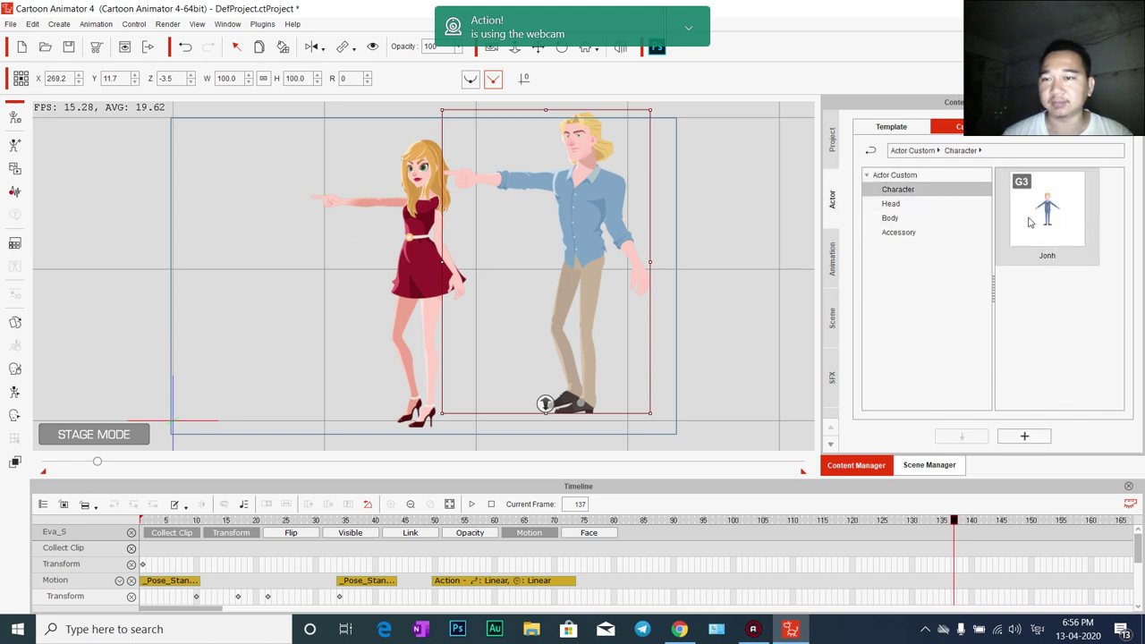
pyautogui.click(891, 126)
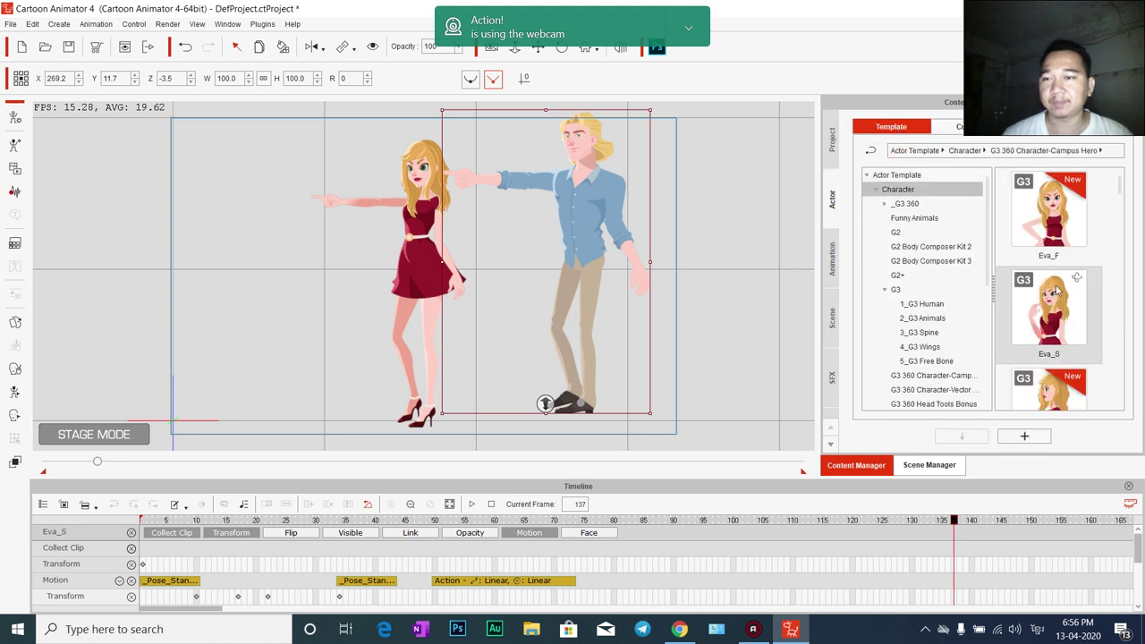
pyautogui.scroll(-3, 1056, 290)
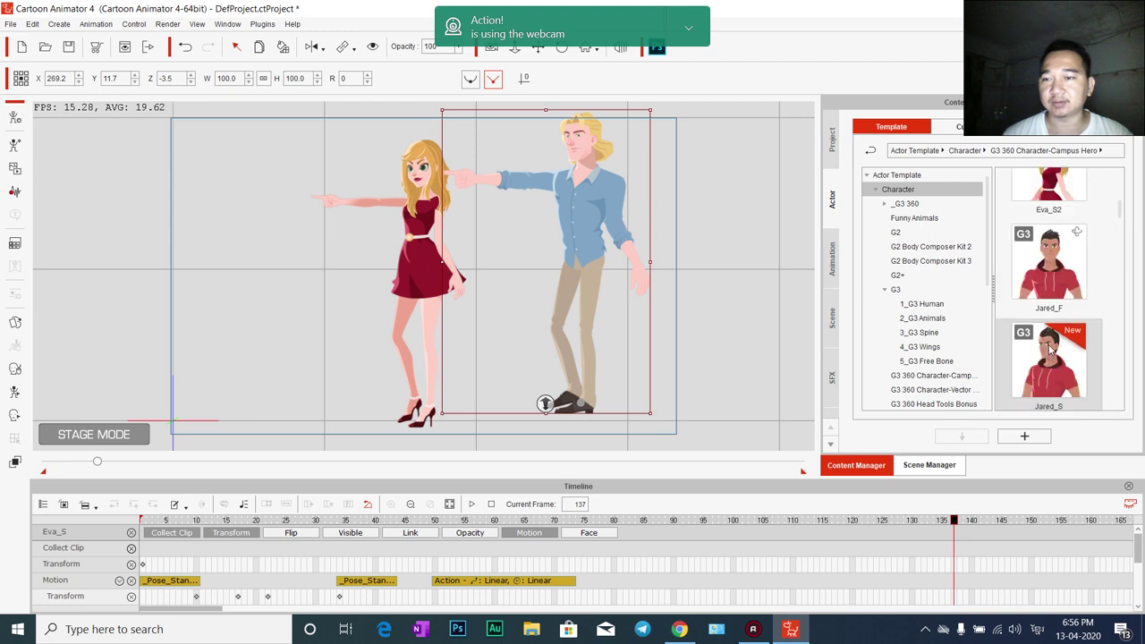
pyautogui.scroll(-3, 1055, 295)
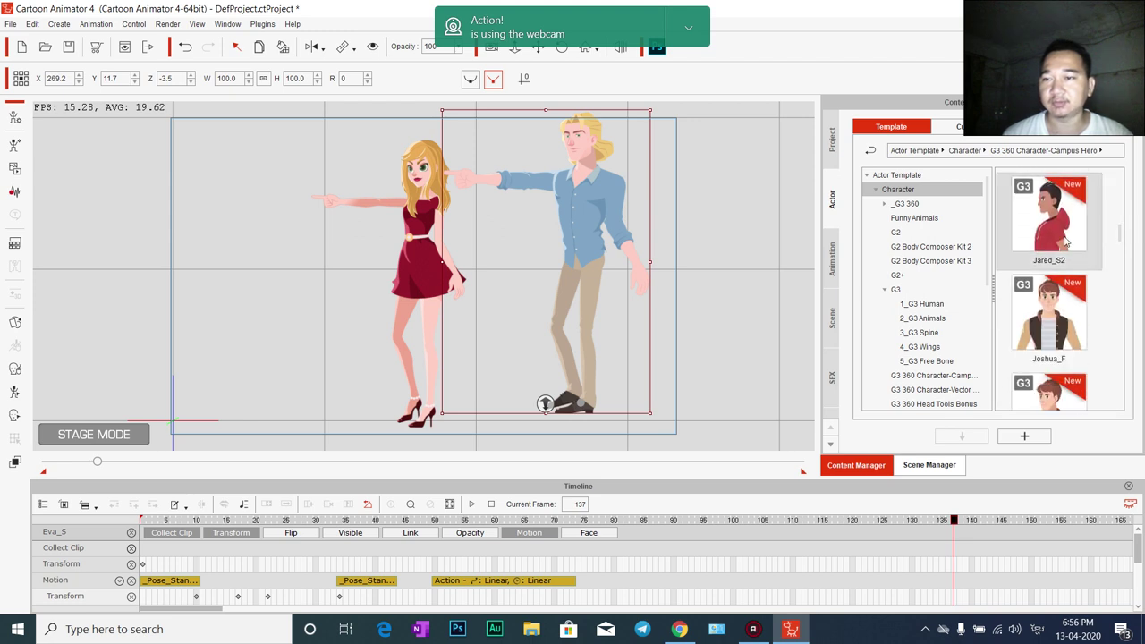
pyautogui.moveTo(1064, 242); pyautogui.dragTo(300, 298)
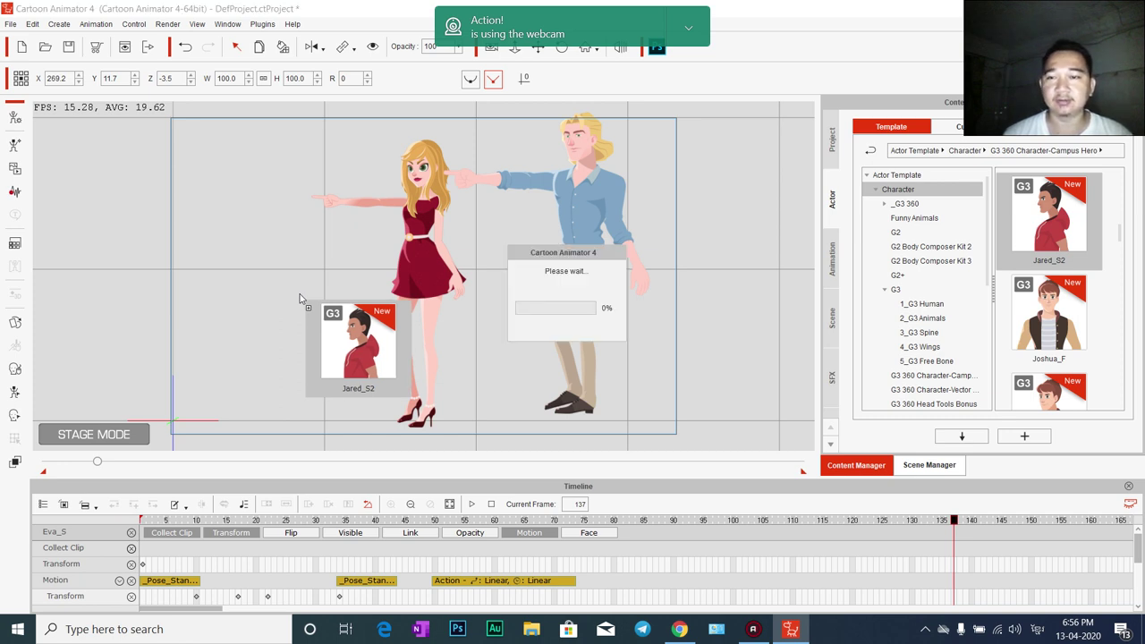
# Apply the exported pointing motion from the custom library to Jared_S2 at frame 137 and move the playhead to frame 163
pyautogui.click(833, 259)
pyautogui.moveTo(1047, 214); pyautogui.dragTo(271, 255)
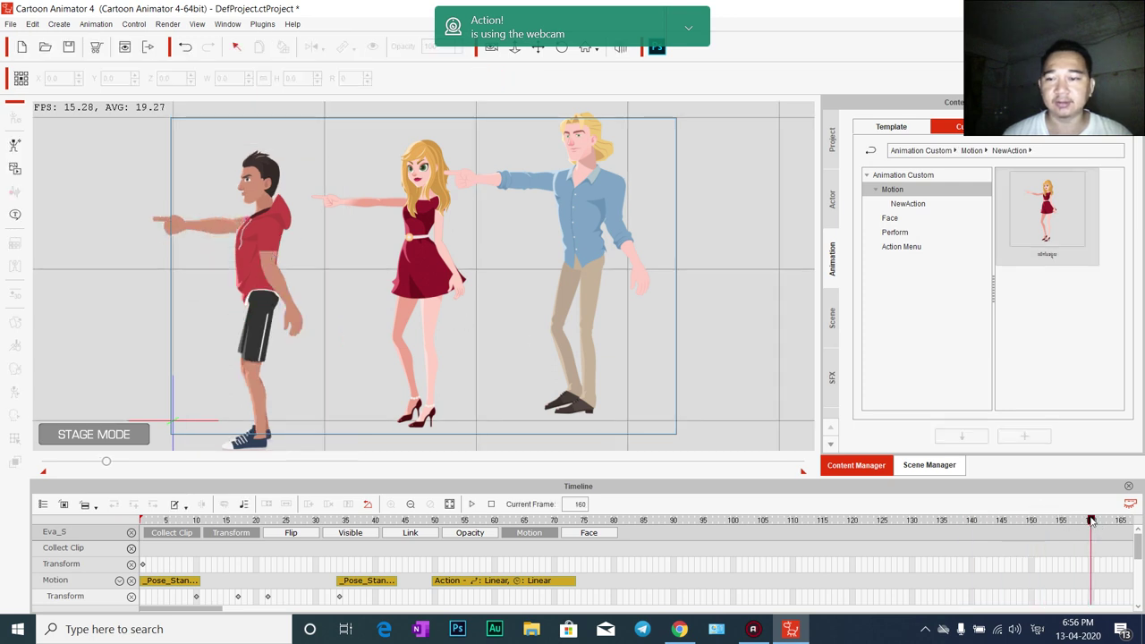
pyautogui.moveTo(1091, 521); pyautogui.dragTo(1110, 543)
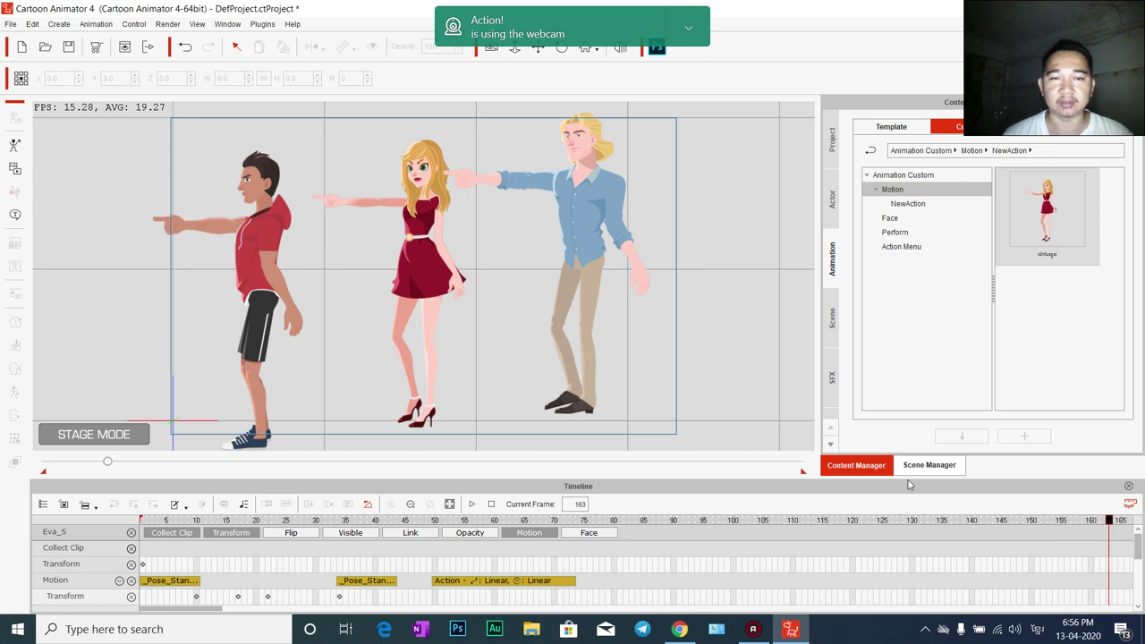
pyautogui.scroll(-3, 488, 304)
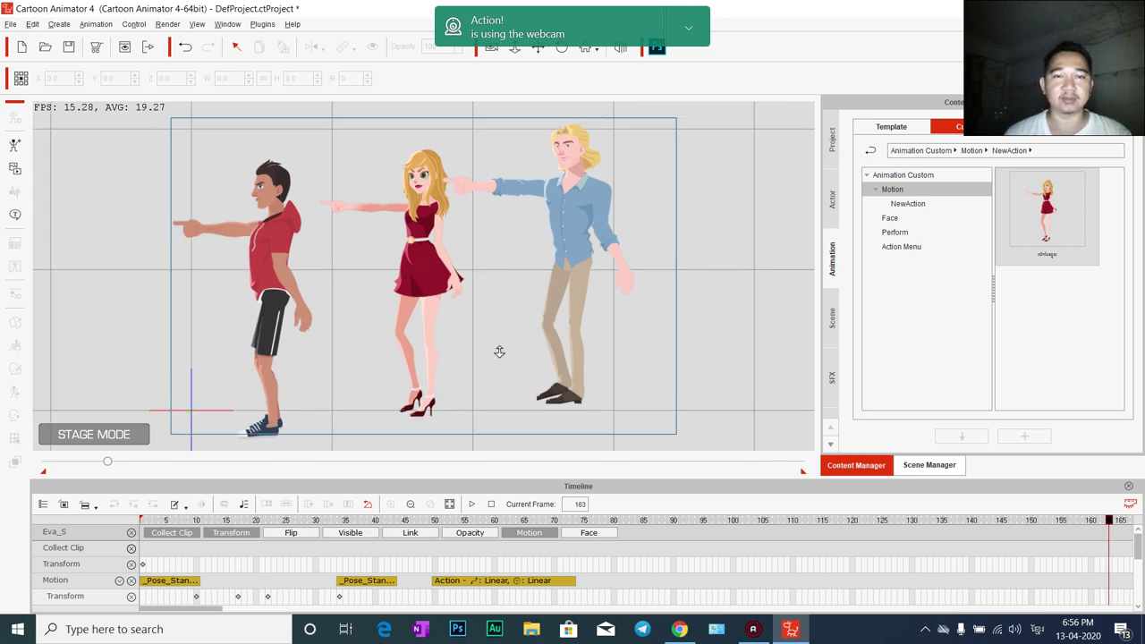
pyautogui.moveTo(540, 346); pyautogui.dragTo(490, 354)
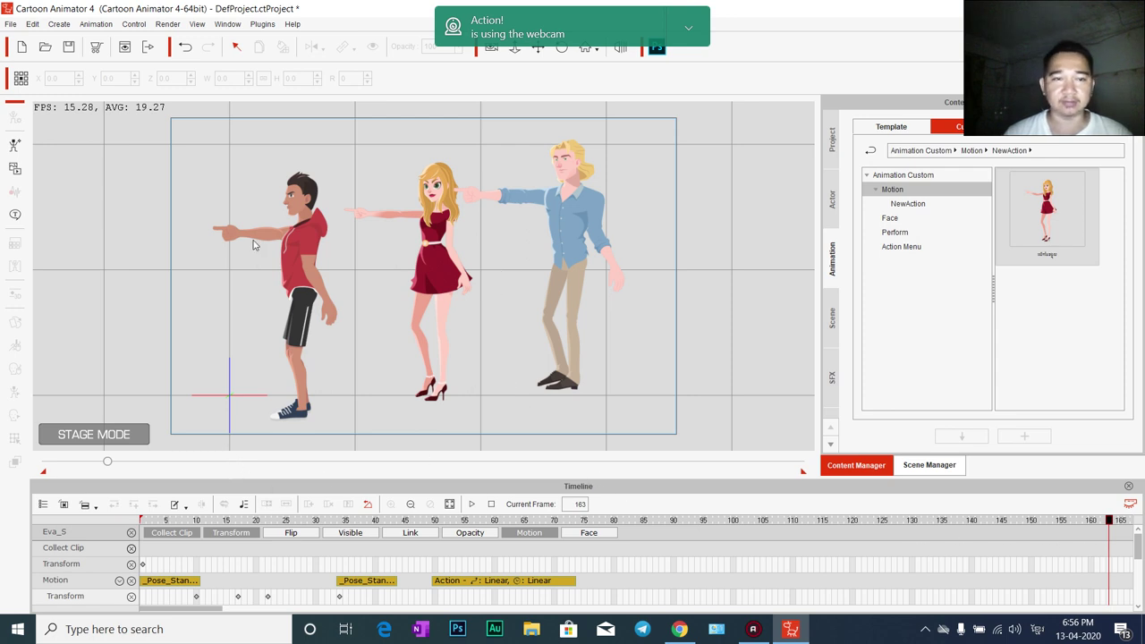
# Start a new project without saving the current one
pyautogui.click(22, 47)
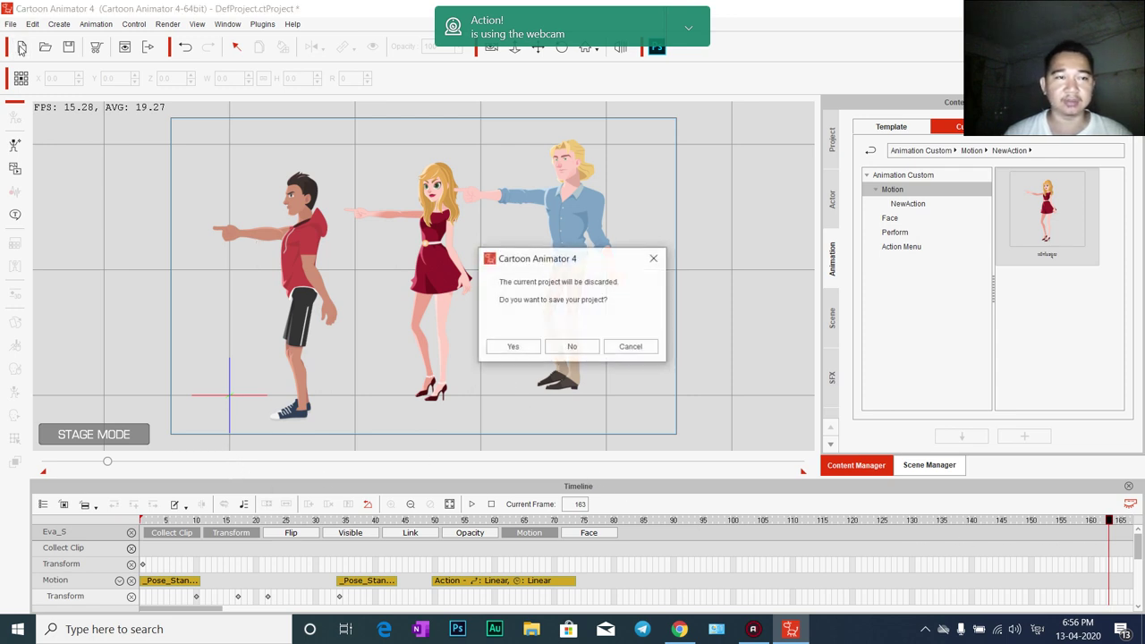
pyautogui.click(573, 347)
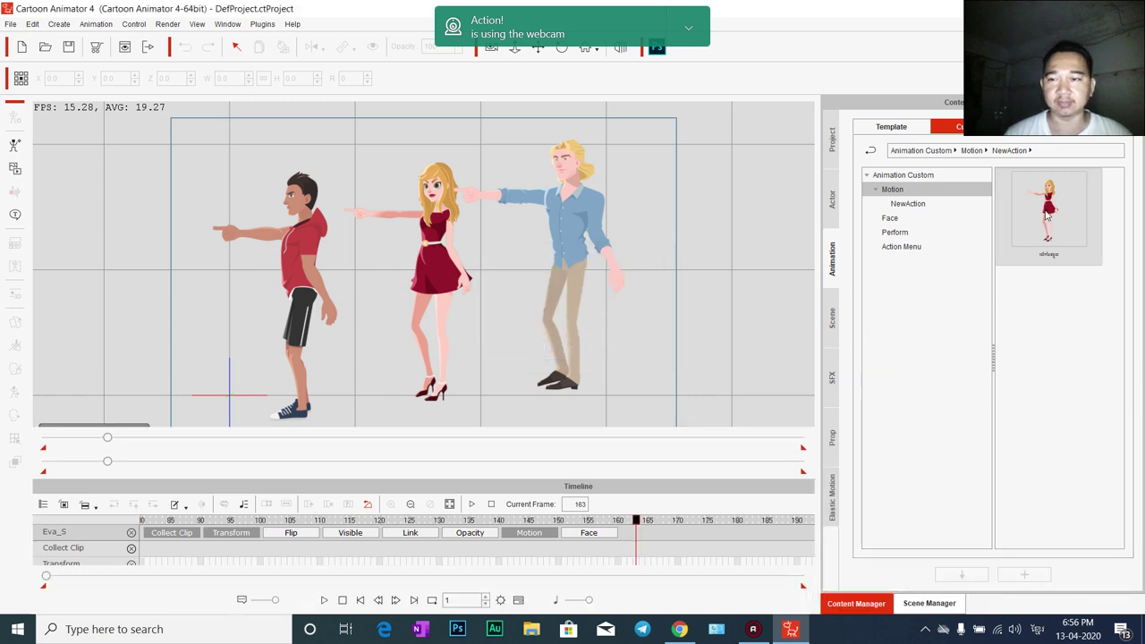
# Try to add Athletic Tim_S from the 1_G3 Human templates, cancel the resource pack download, and return to Cartoon Animator
pyautogui.click(838, 201)
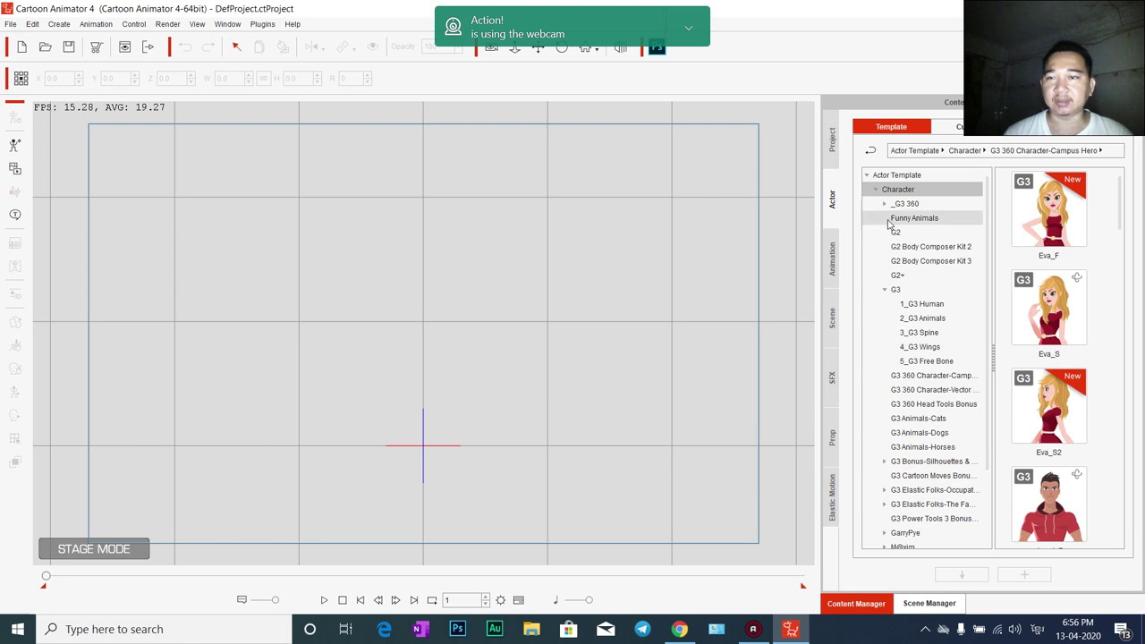
pyautogui.click(918, 333)
pyautogui.click(923, 304)
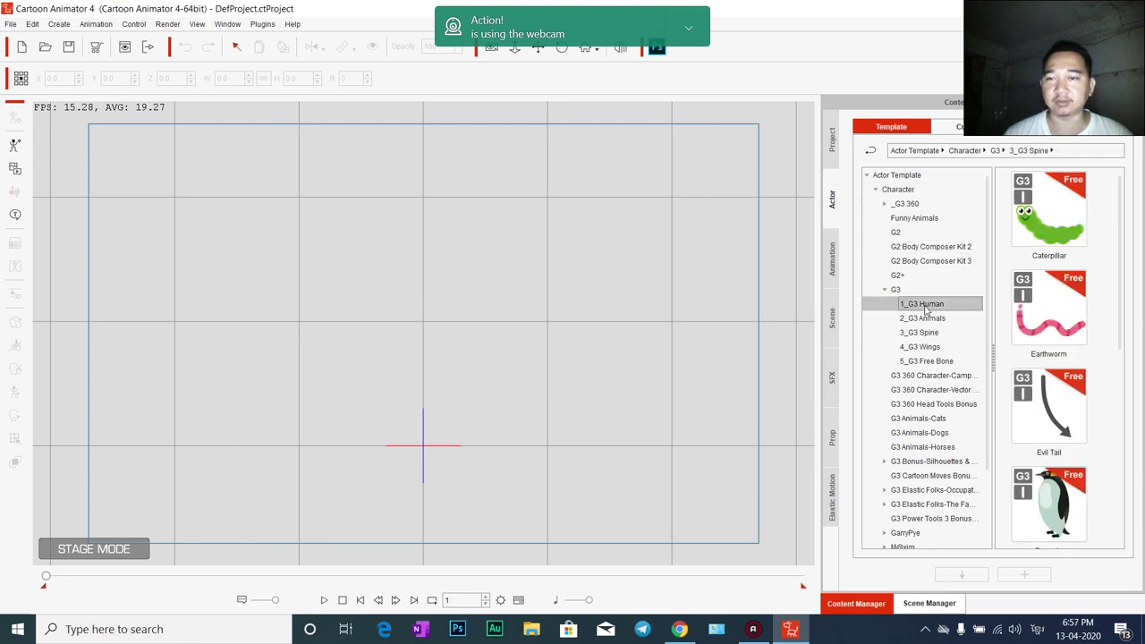
pyautogui.moveTo(1043, 313); pyautogui.dragTo(451, 328)
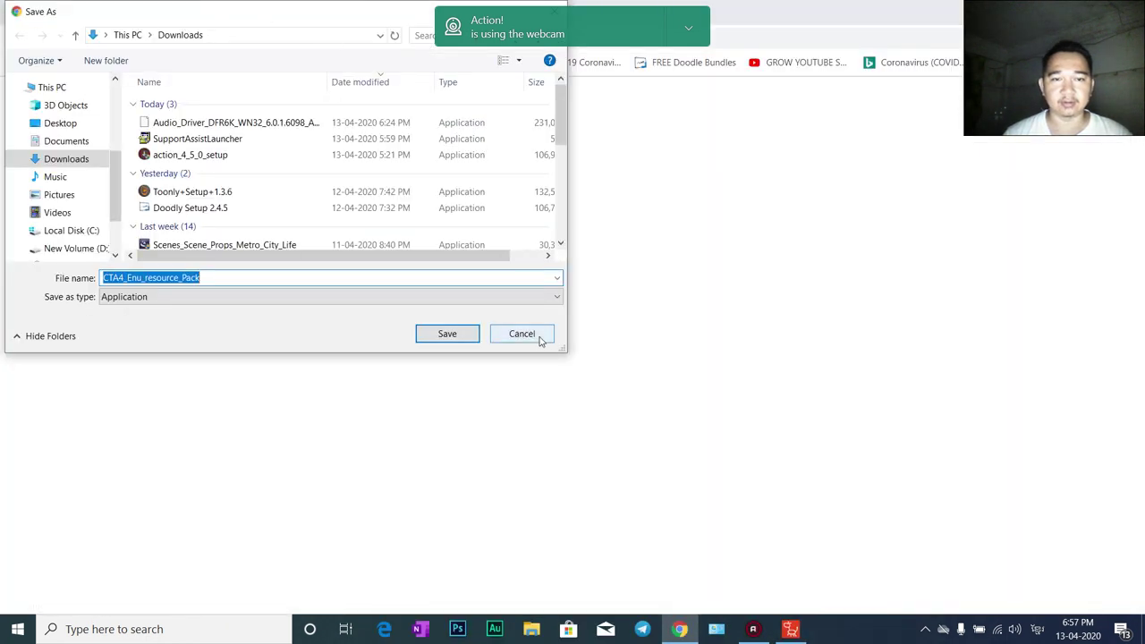
pyautogui.click(524, 332)
pyautogui.click(351, 13)
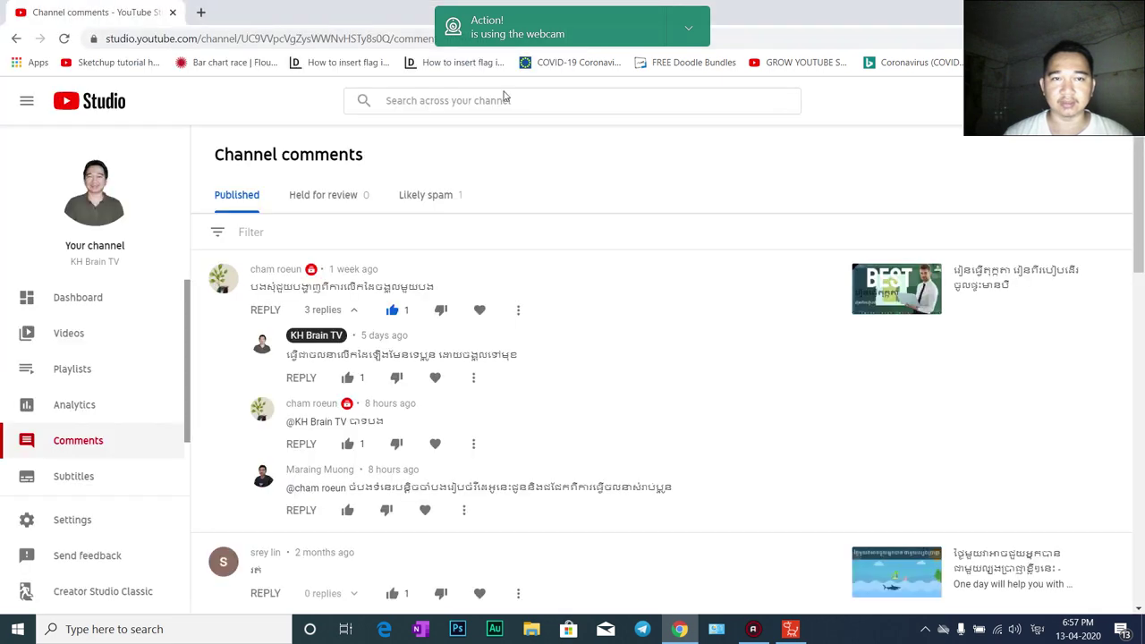
pyautogui.hotkey('alt', 'Tab')
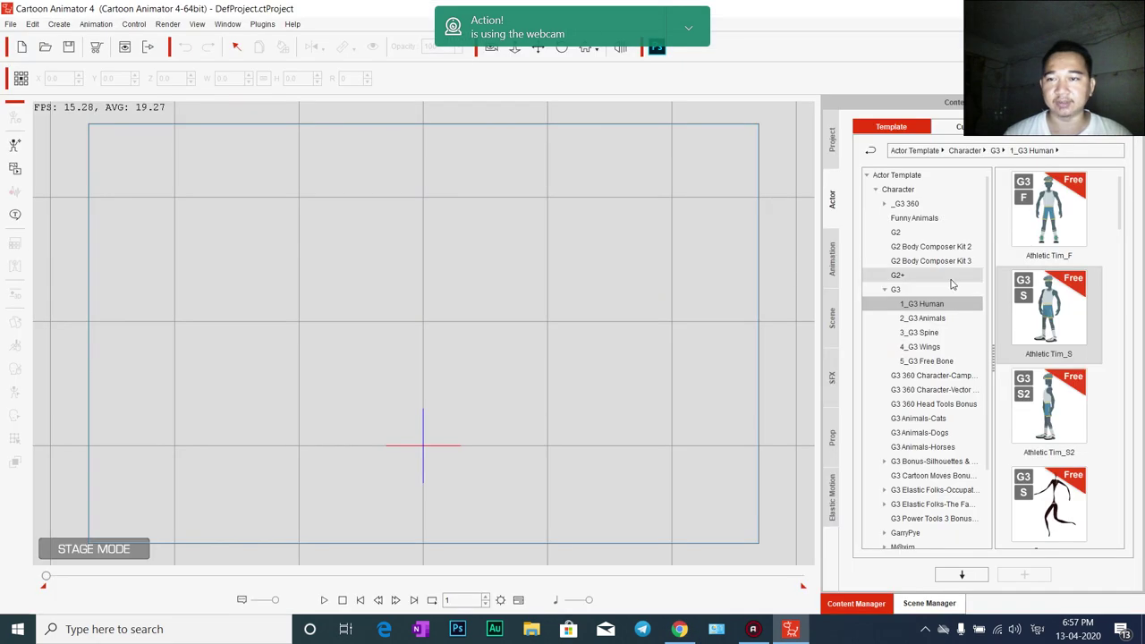
# Try to add Ashley_S from the G3 360 Character-Vector Buddies templates to the stage
pyautogui.scroll(-5, 1022, 383)
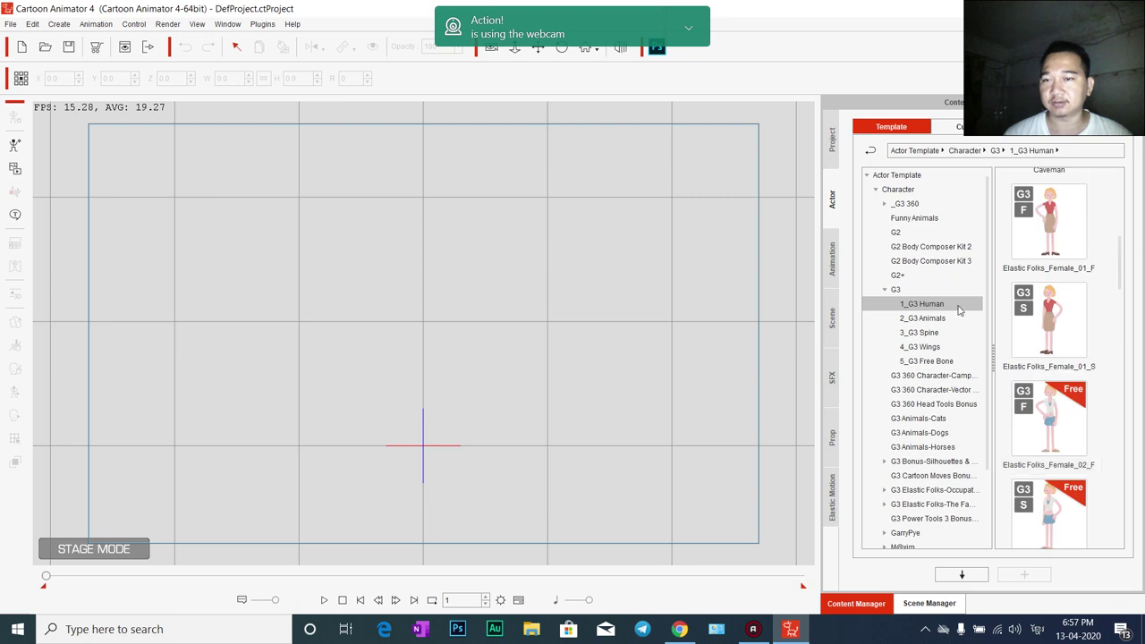
pyautogui.click(923, 317)
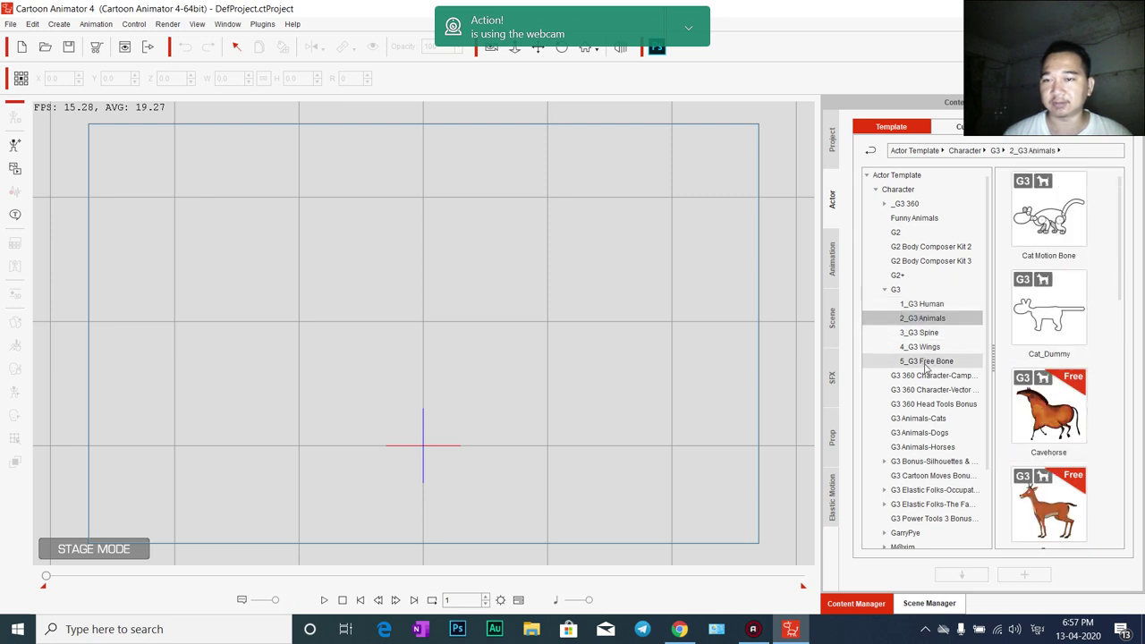
pyautogui.click(927, 361)
pyautogui.click(927, 377)
pyautogui.click(930, 390)
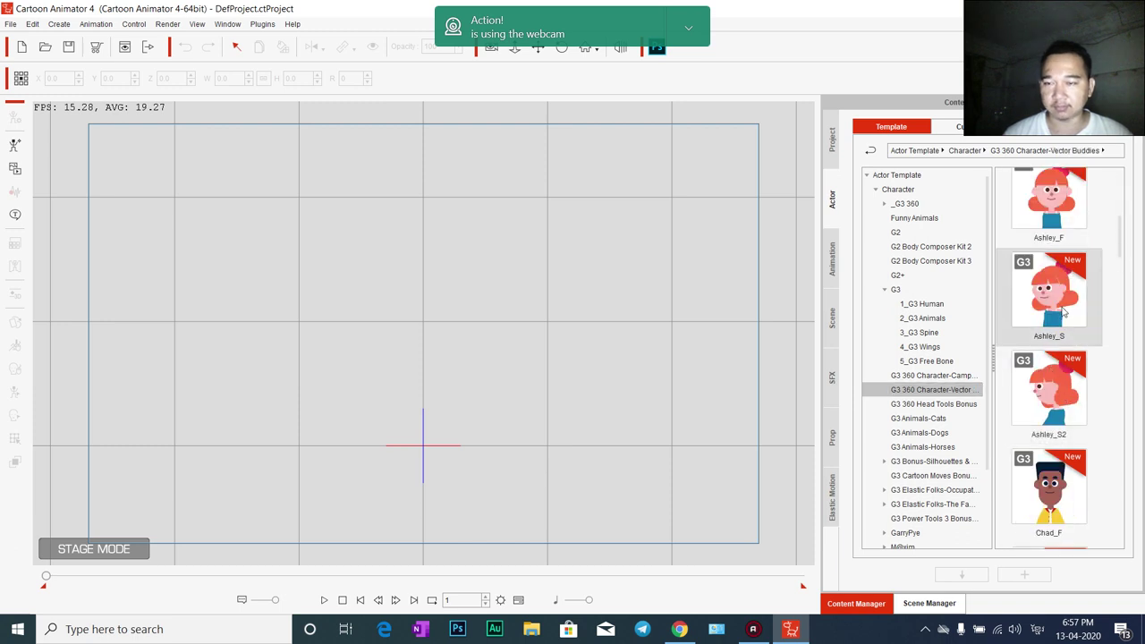
pyautogui.moveTo(1048, 295); pyautogui.dragTo(428, 324)
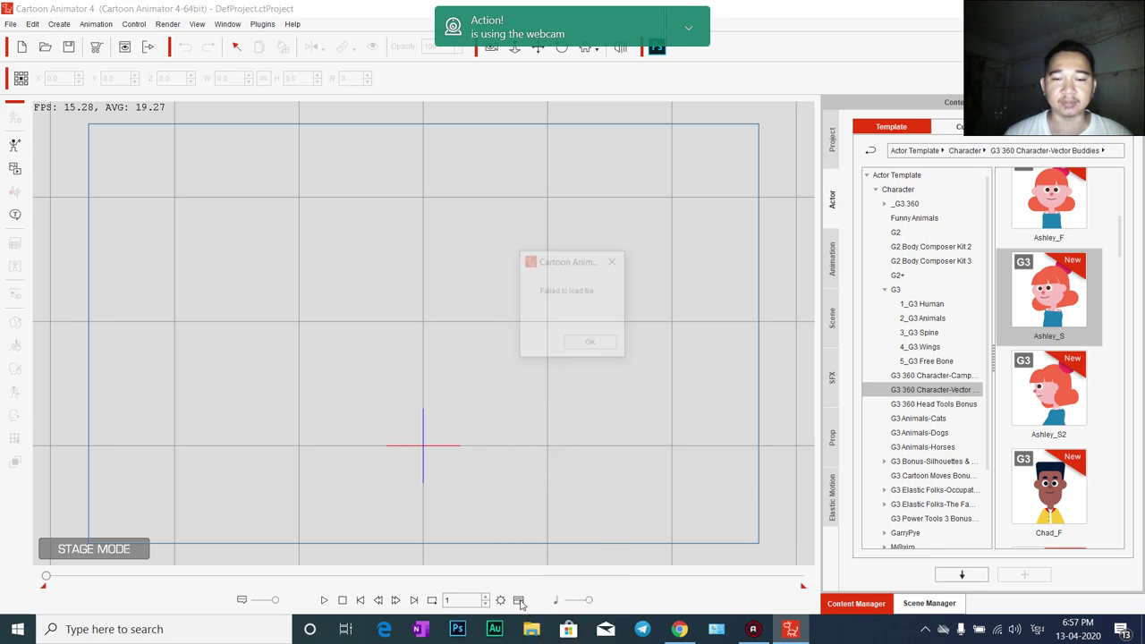
pyautogui.click(593, 348)
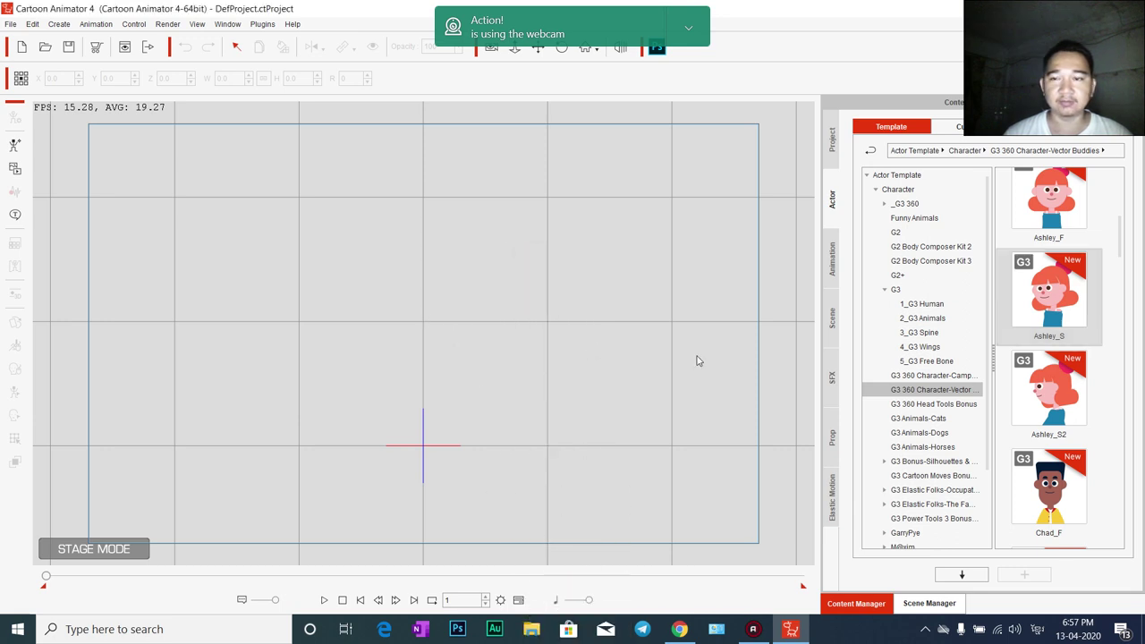
pyautogui.moveTo(1048, 296); pyautogui.dragTo(475, 304)
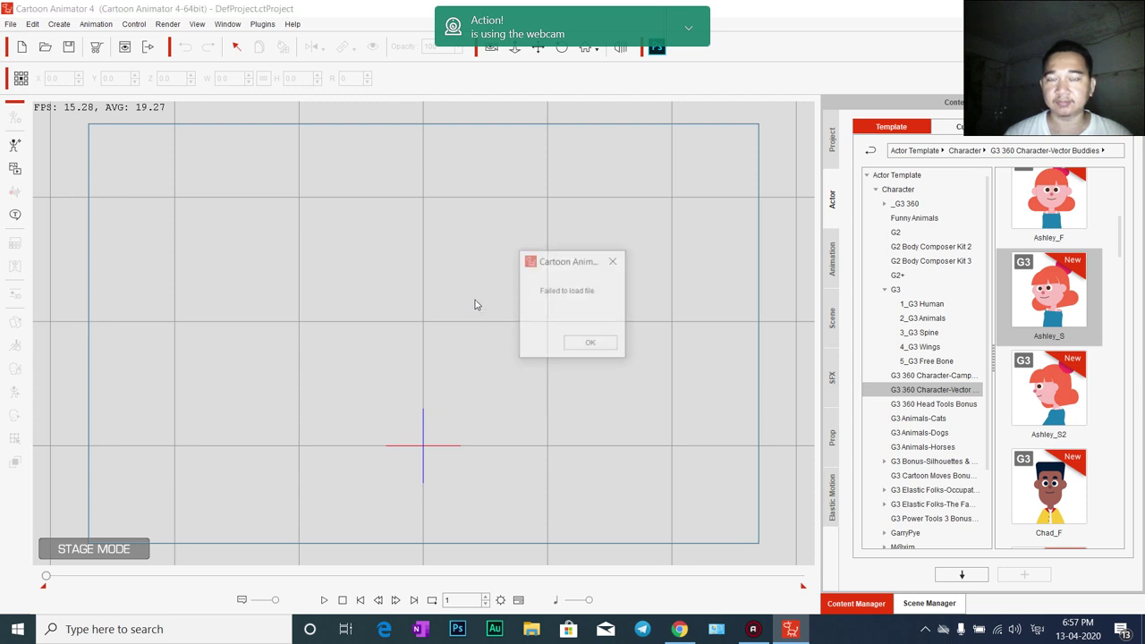
pyautogui.click(592, 341)
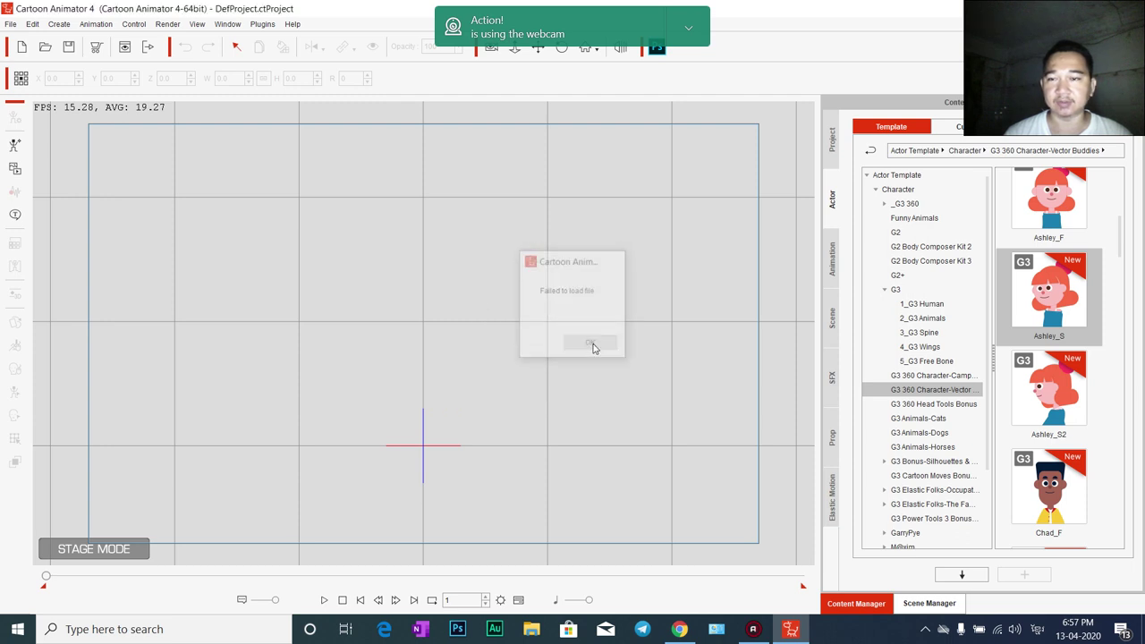
# Browse the character template folders, including Head Tools Bonus, G3 Animals and Bonus-Silhouettes & Poses, for a usable character
pyautogui.click(938, 403)
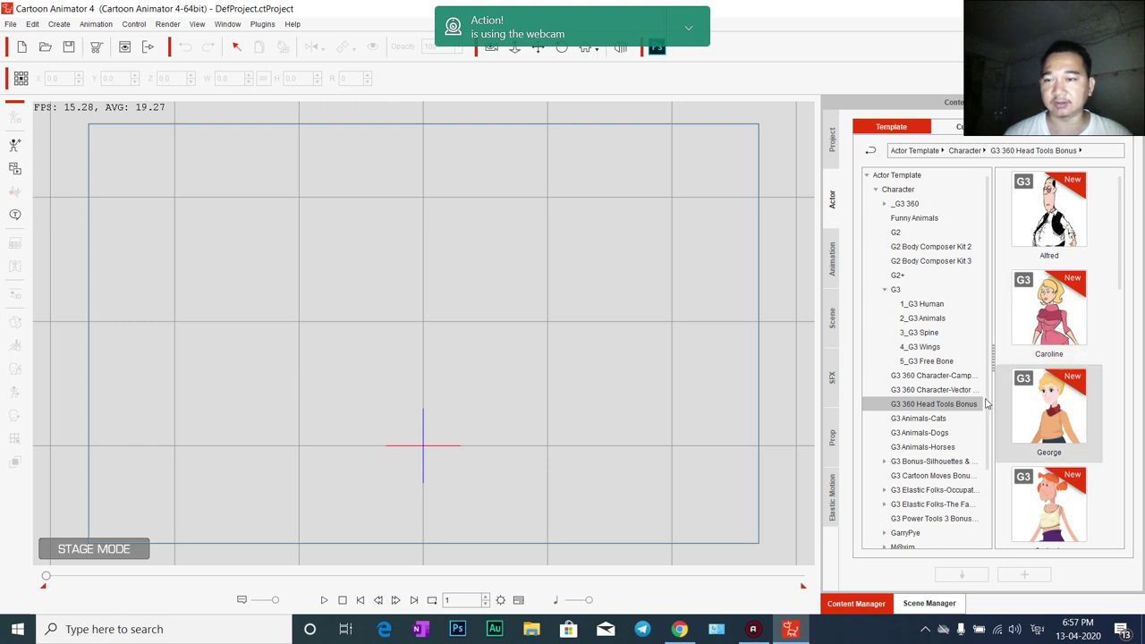
pyautogui.click(937, 418)
pyautogui.click(943, 376)
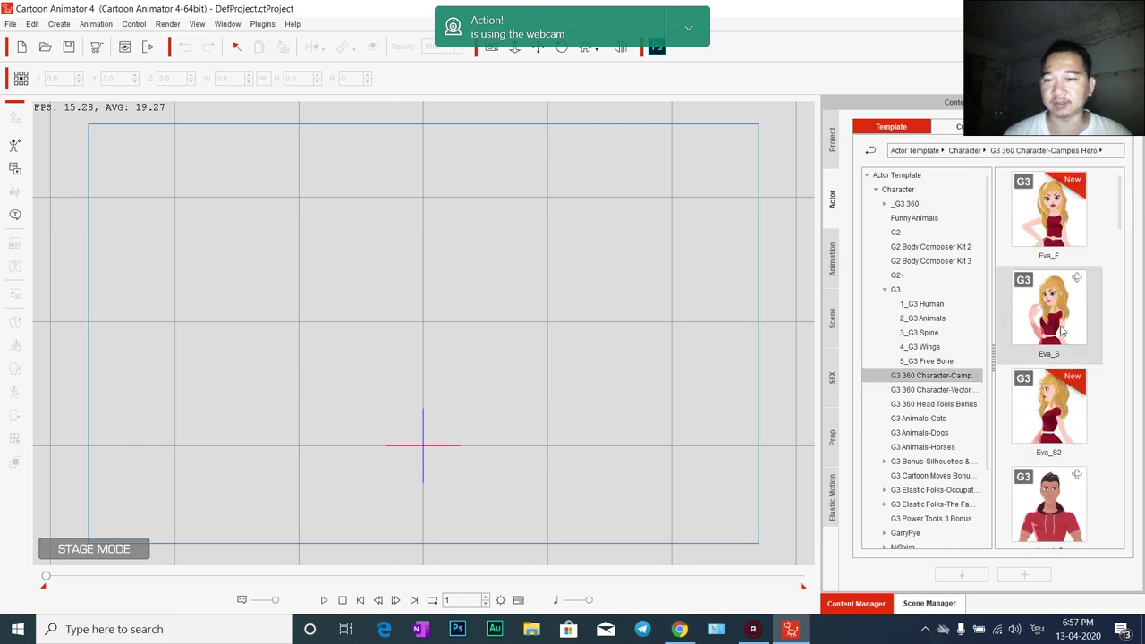
pyautogui.click(931, 390)
pyautogui.click(930, 433)
pyautogui.click(930, 447)
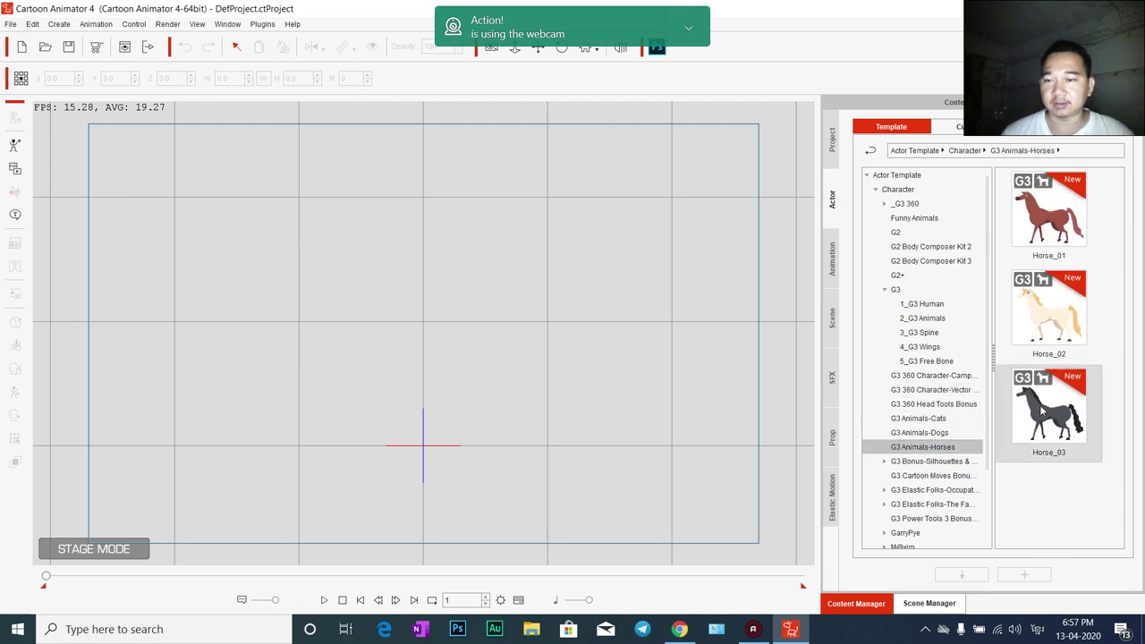
pyautogui.click(930, 460)
pyautogui.click(883, 461)
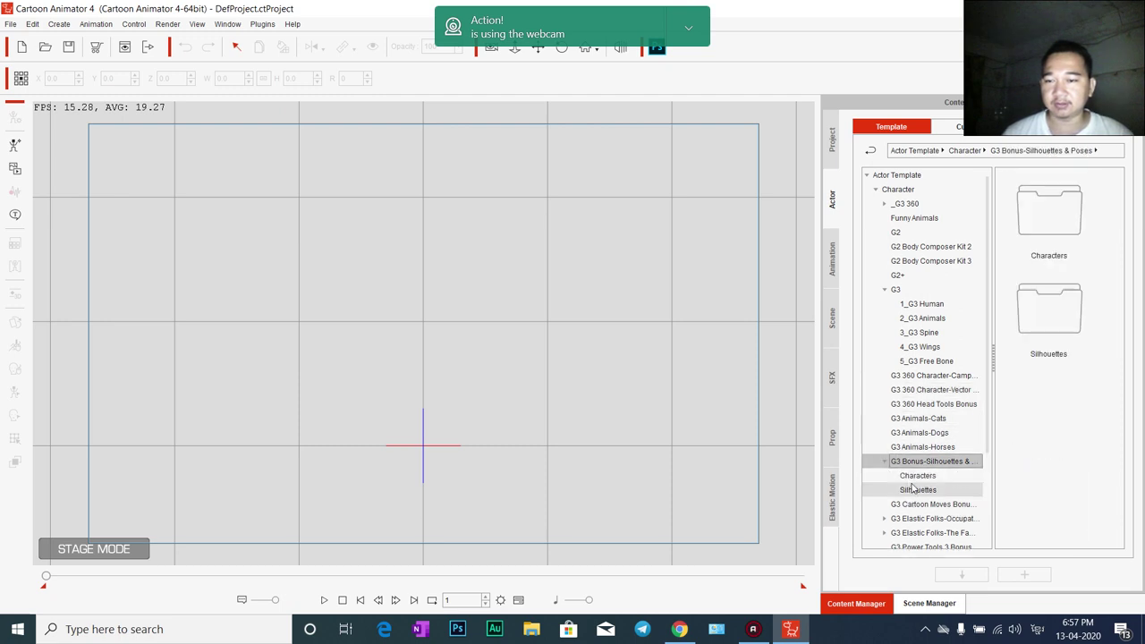
pyautogui.click(917, 489)
pyautogui.click(944, 475)
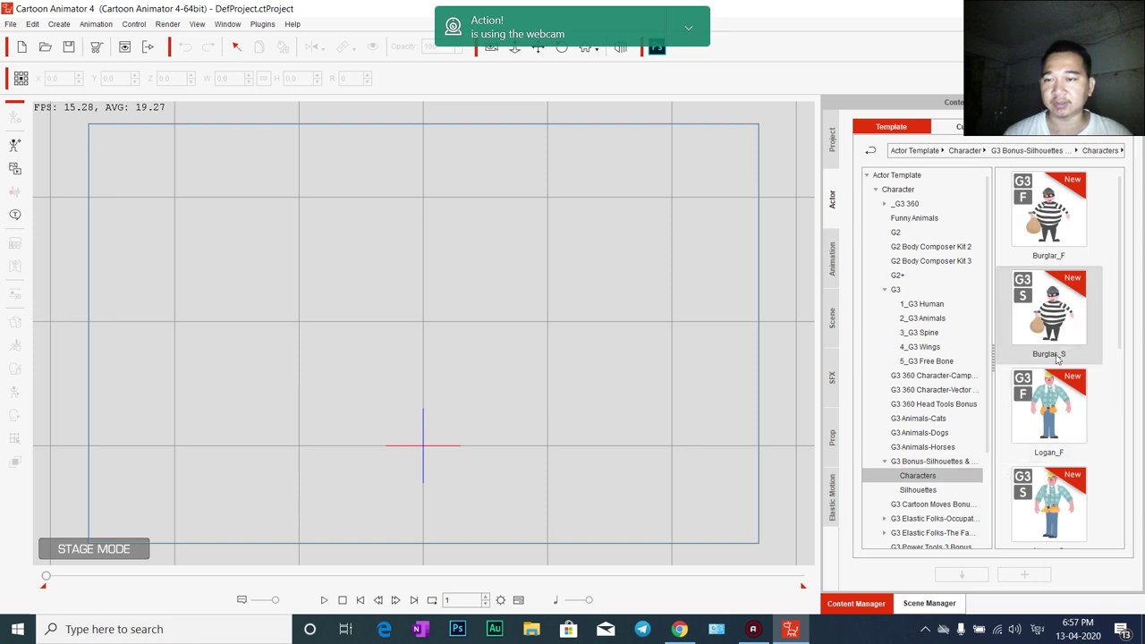
pyautogui.click(925, 262)
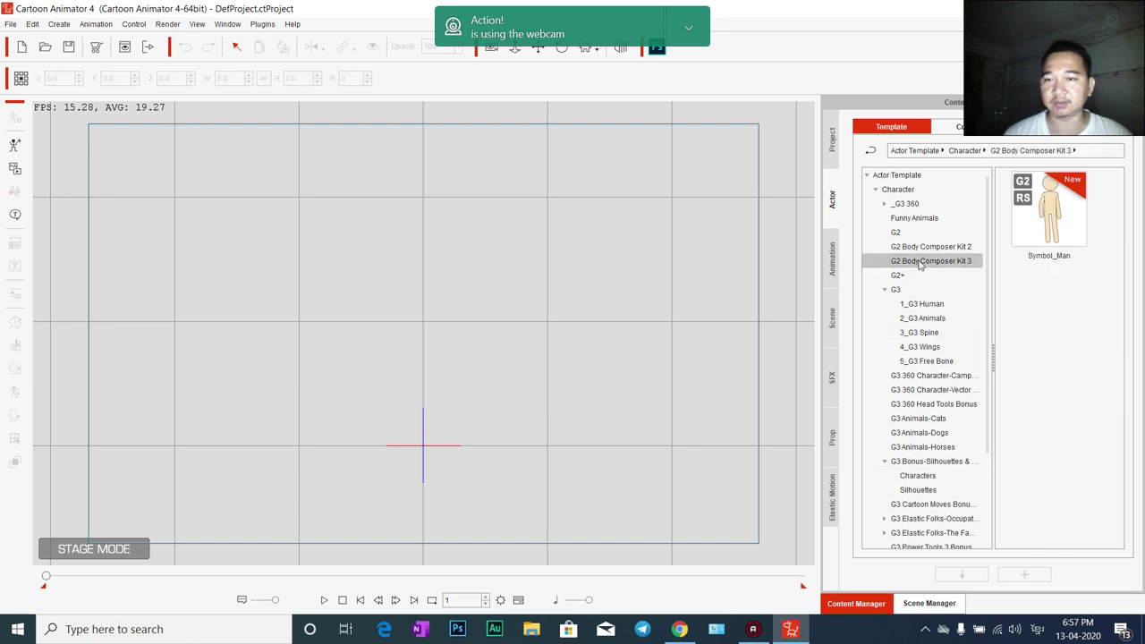
# Add the Red_S character from the 1_G3 360 Human templates and move it to about X 171, Y 4 on the stage
pyautogui.click(904, 204)
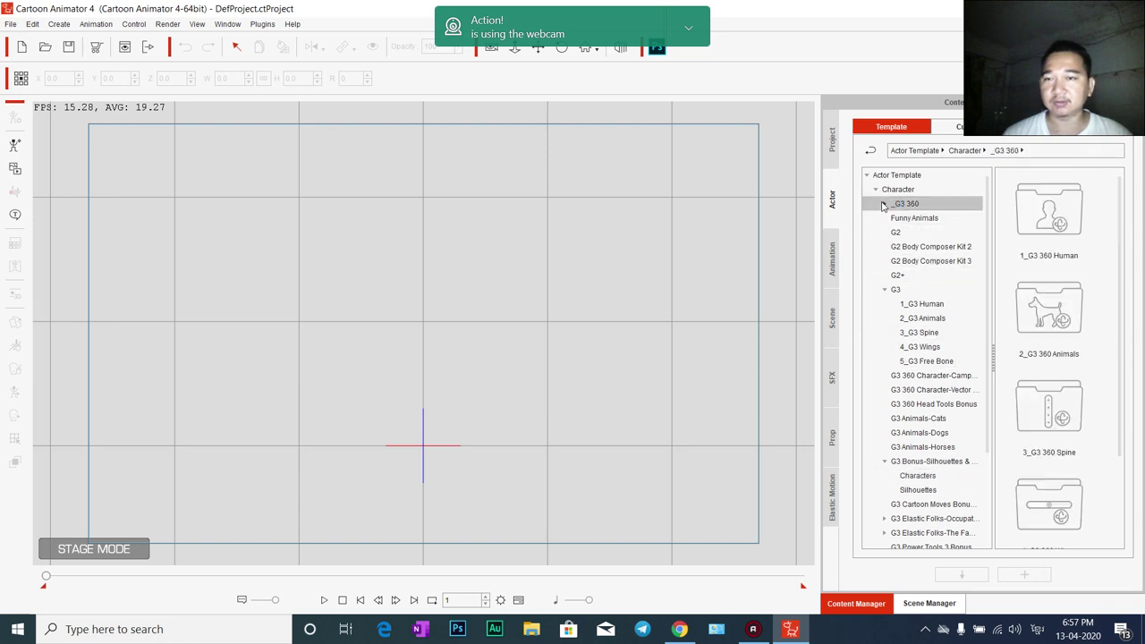
pyautogui.click(884, 204)
pyautogui.click(921, 218)
pyautogui.click(892, 218)
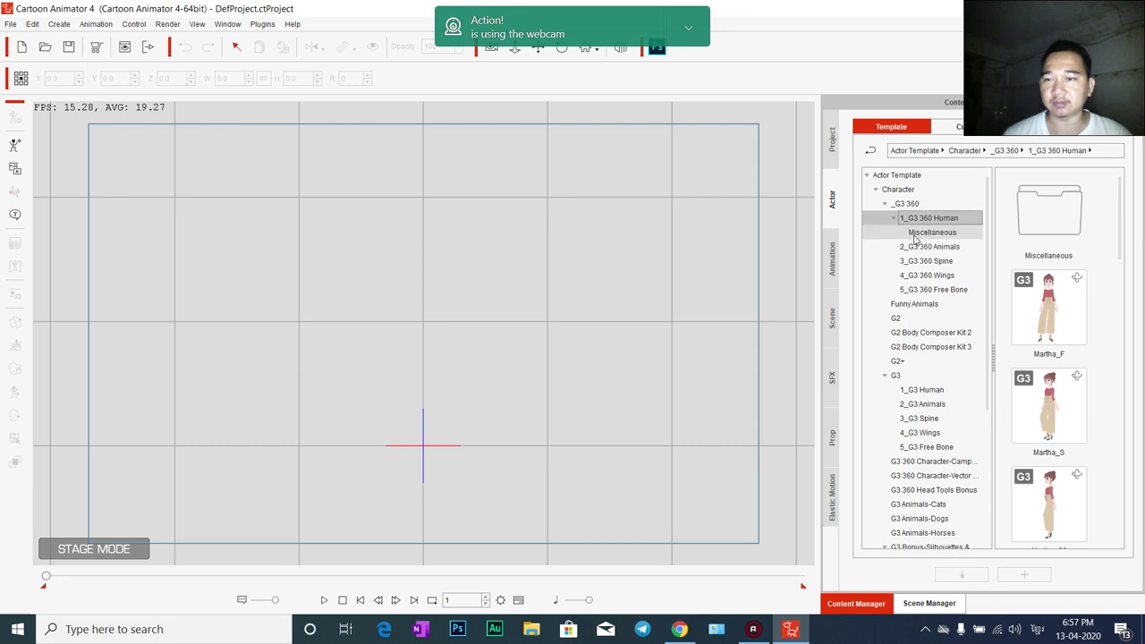
pyautogui.click(926, 232)
pyautogui.click(927, 219)
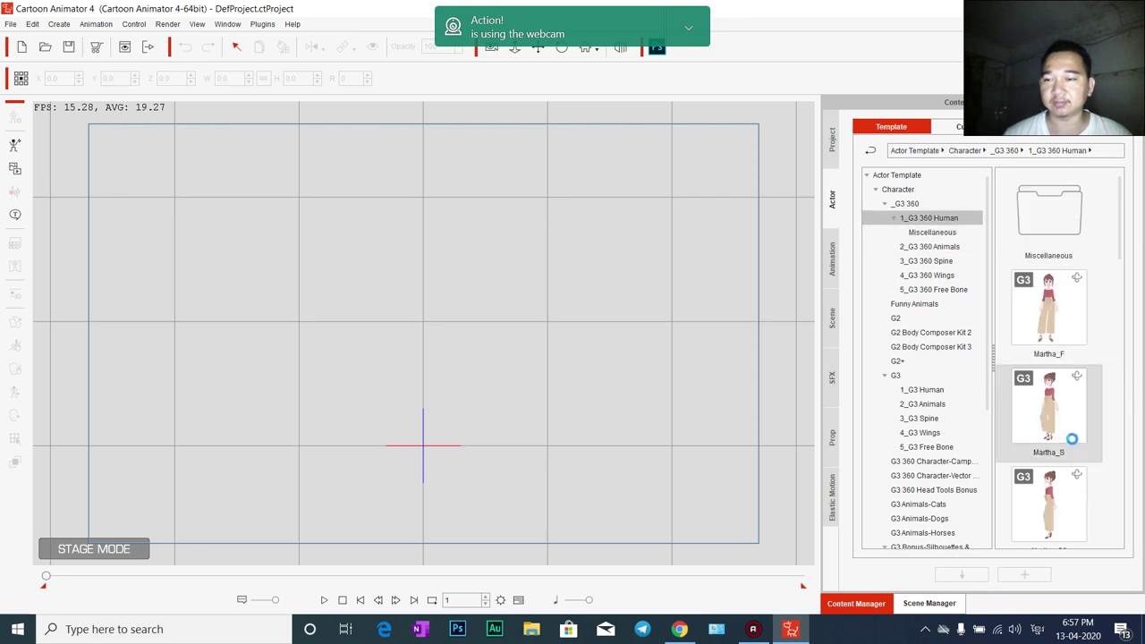
pyautogui.scroll(-5, 1055, 376)
pyautogui.moveTo(1064, 405); pyautogui.dragTo(439, 336)
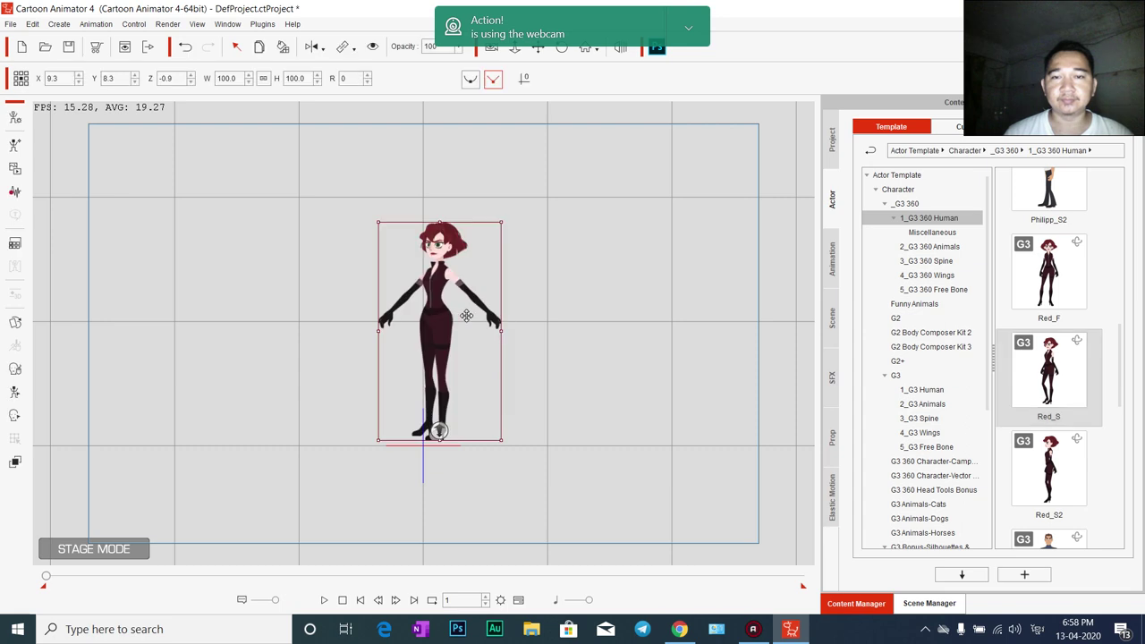
pyautogui.moveTo(437, 324); pyautogui.dragTo(639, 330)
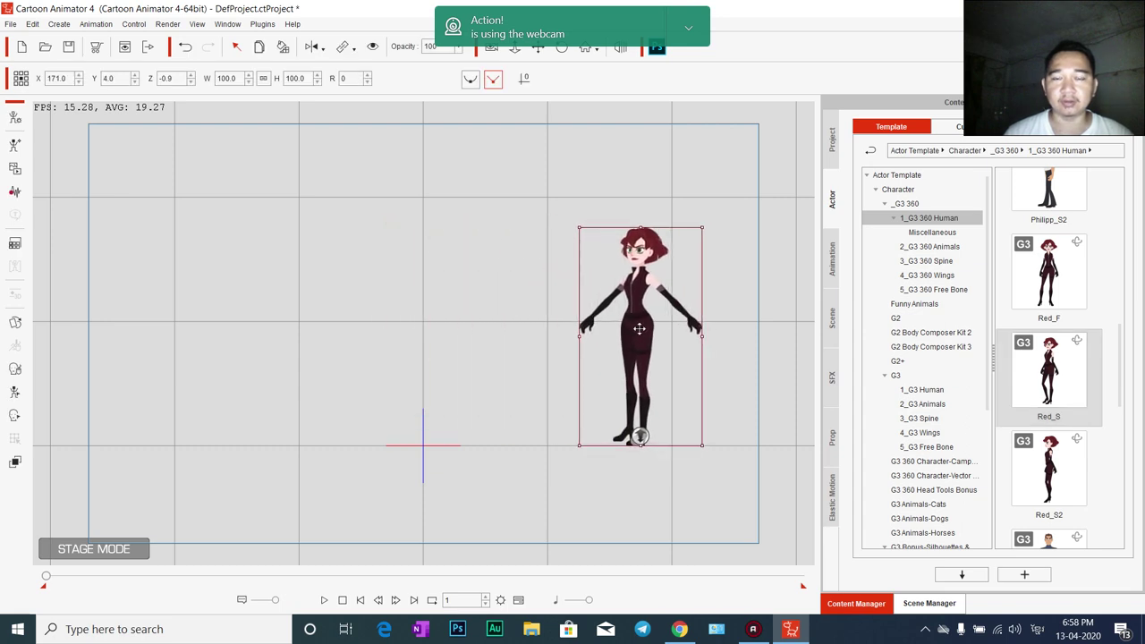
# Apply the Walk(1S) action to Red_S and show the character's Motion track in the timeline
pyautogui.rightClick(640, 333)
pyautogui.moveTo(673, 346)
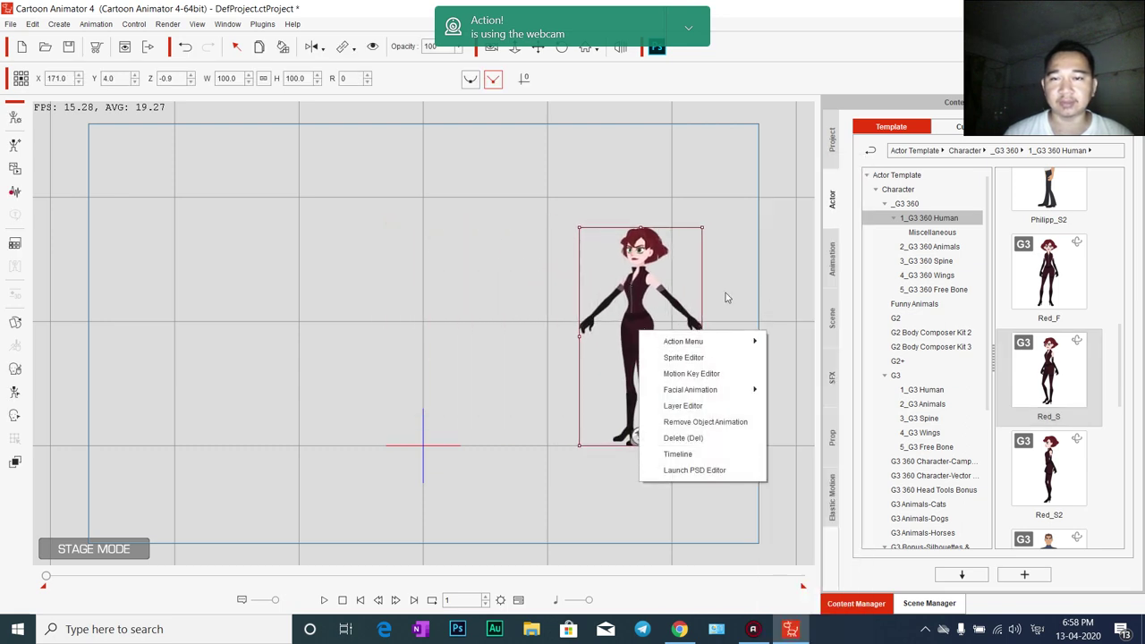
pyautogui.moveTo(745, 347)
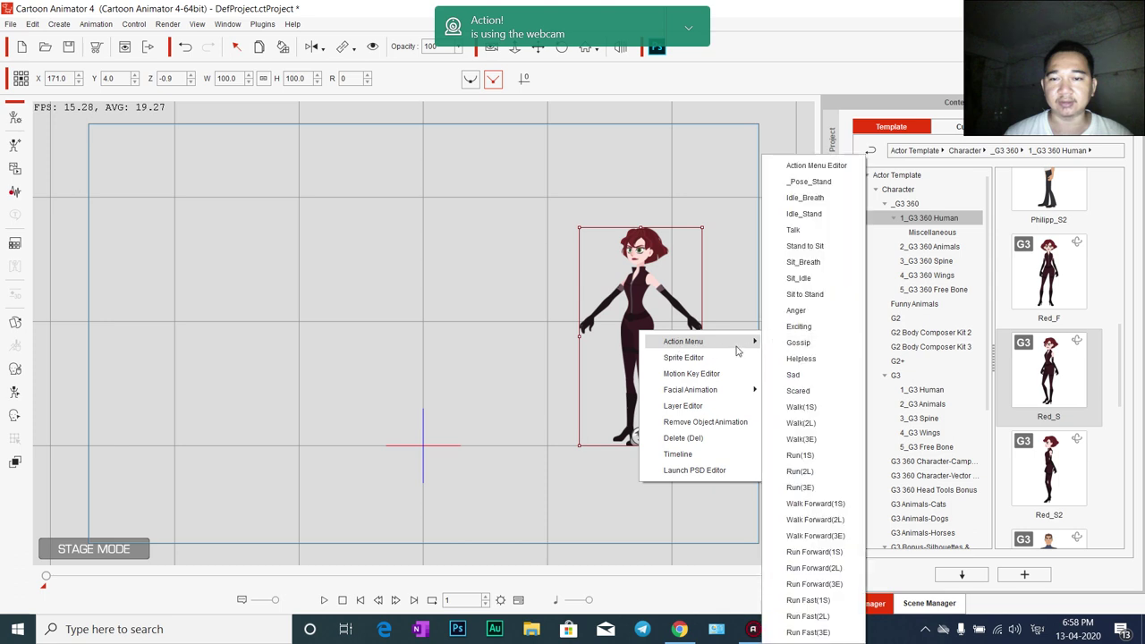
pyautogui.click(811, 411)
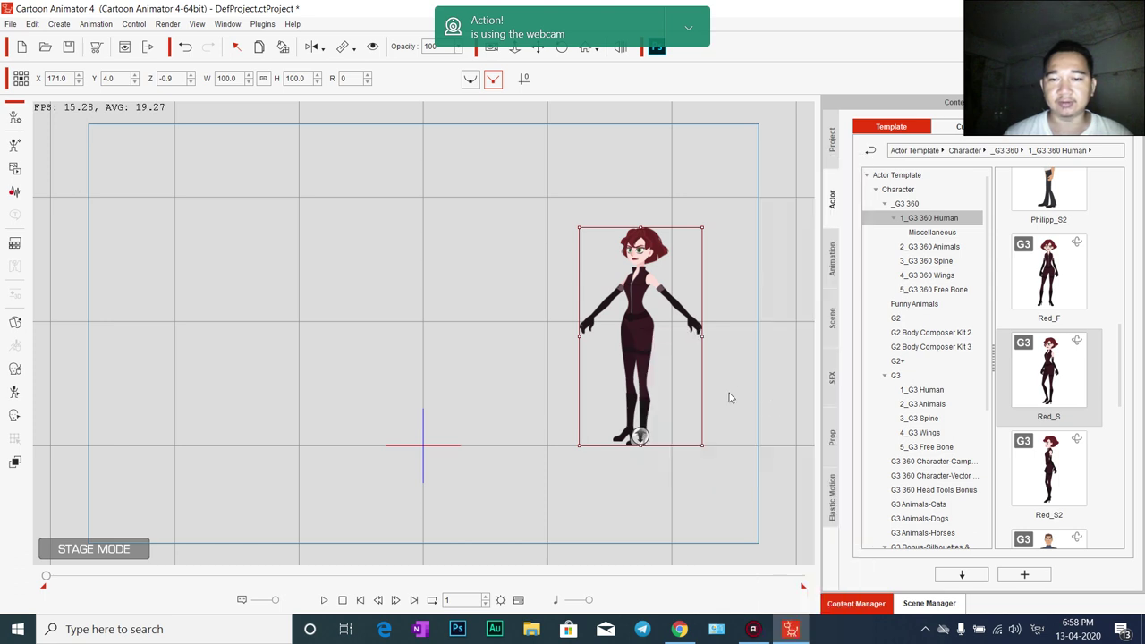
pyautogui.click(521, 600)
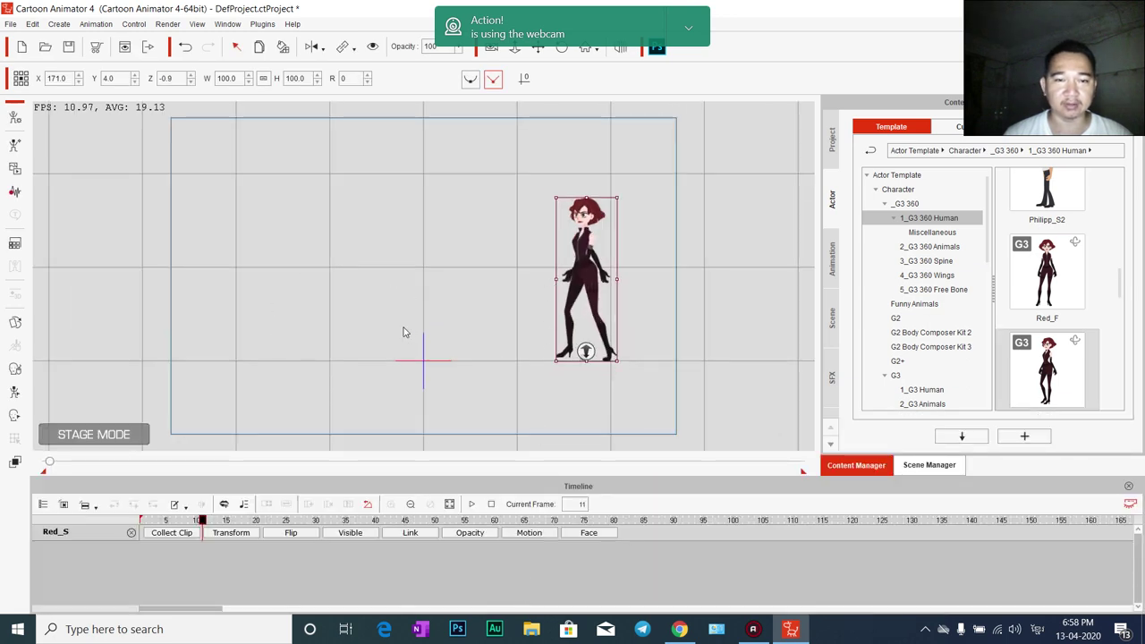
pyautogui.click(529, 533)
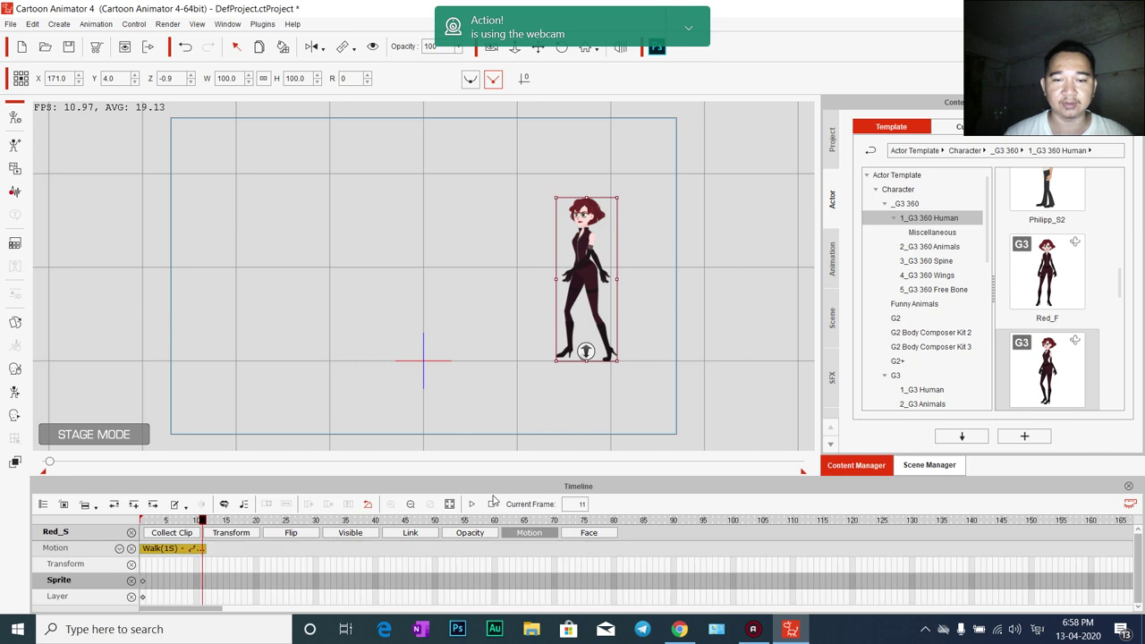
# Apply the Walk(2L) action to Red_S at frame 11 and run it through to frame 83
pyautogui.rightClick(588, 261)
pyautogui.moveTo(644, 274)
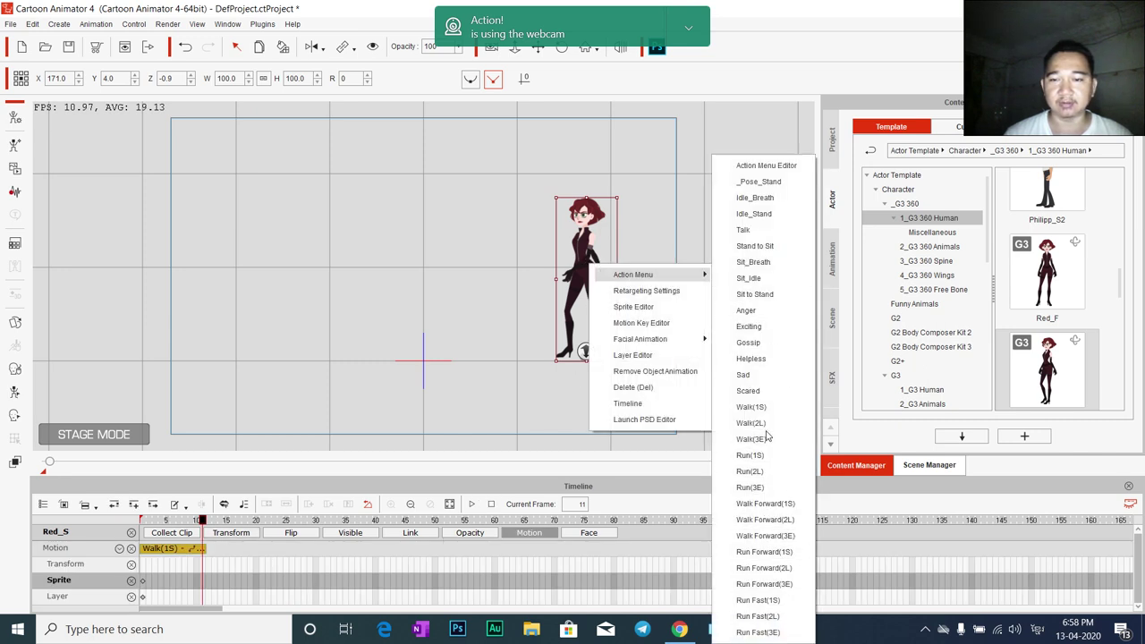
pyautogui.click(750, 423)
pyautogui.press('space')
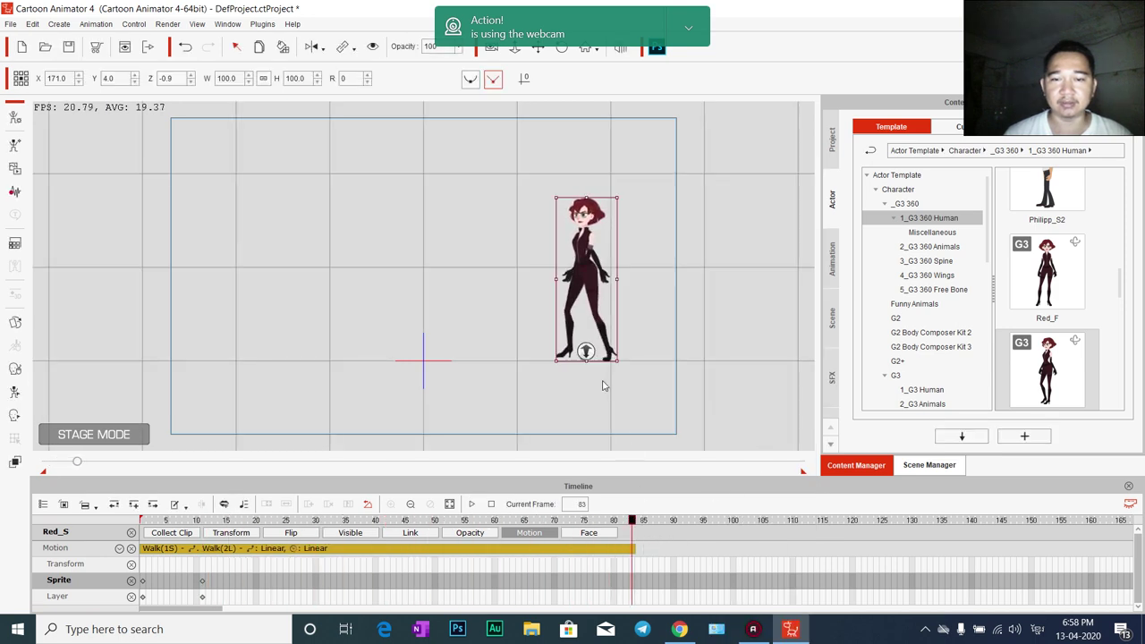
# Apply the Walk(3E) action to Red_S at frame 83 and play it back
pyautogui.rightClick(582, 273)
pyautogui.moveTo(662, 285)
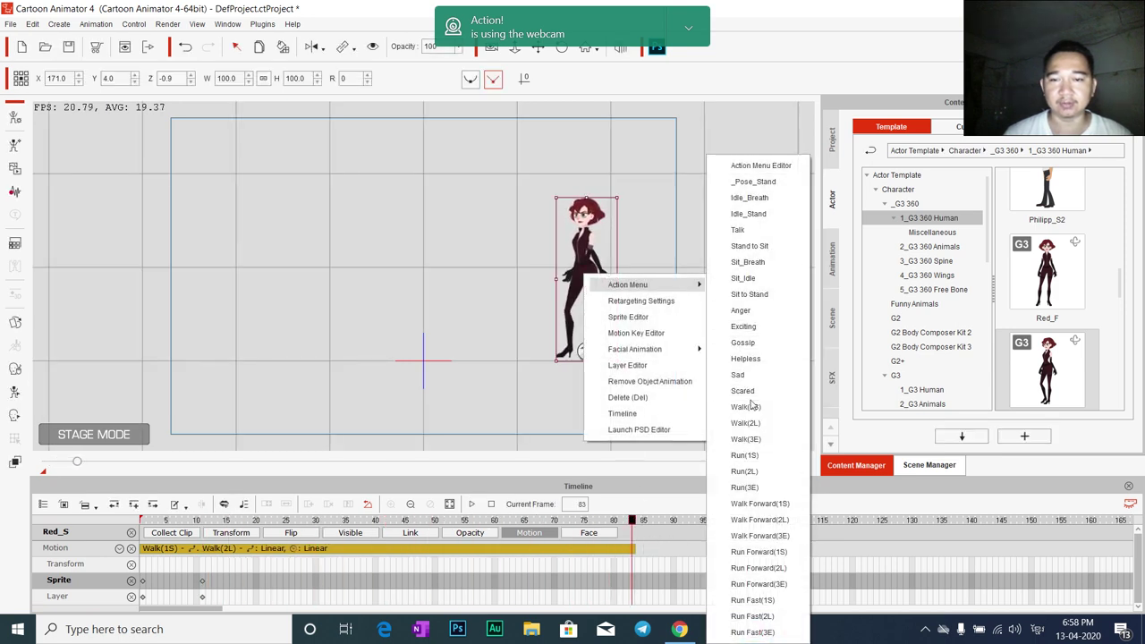
pyautogui.click(745, 440)
pyautogui.press('space')
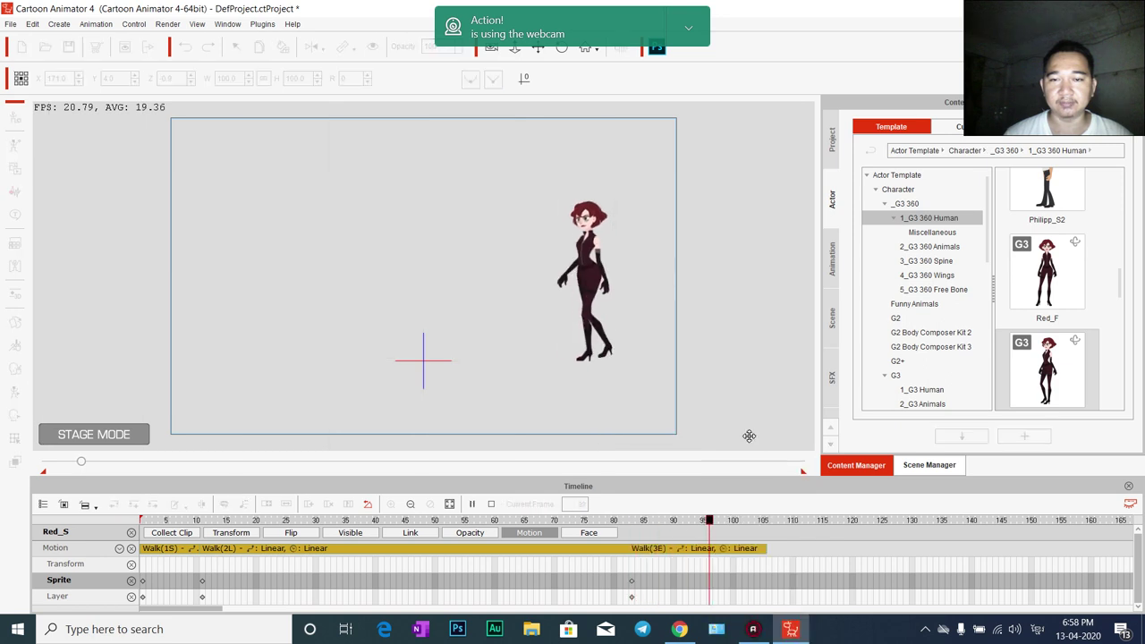
# Key Red_S's transform at frame 11 and slide the character to about X -110.7, Y 2.7 at frame 82, then preview it
pyautogui.click(225, 533)
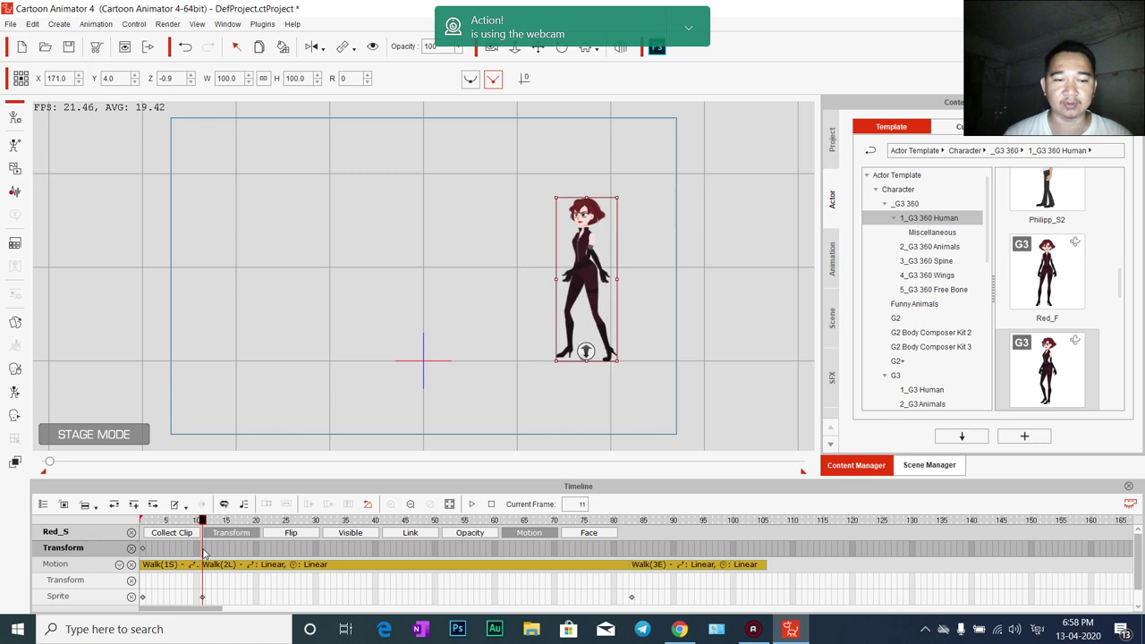
pyautogui.moveTo(203, 552); pyautogui.dragTo(622, 572)
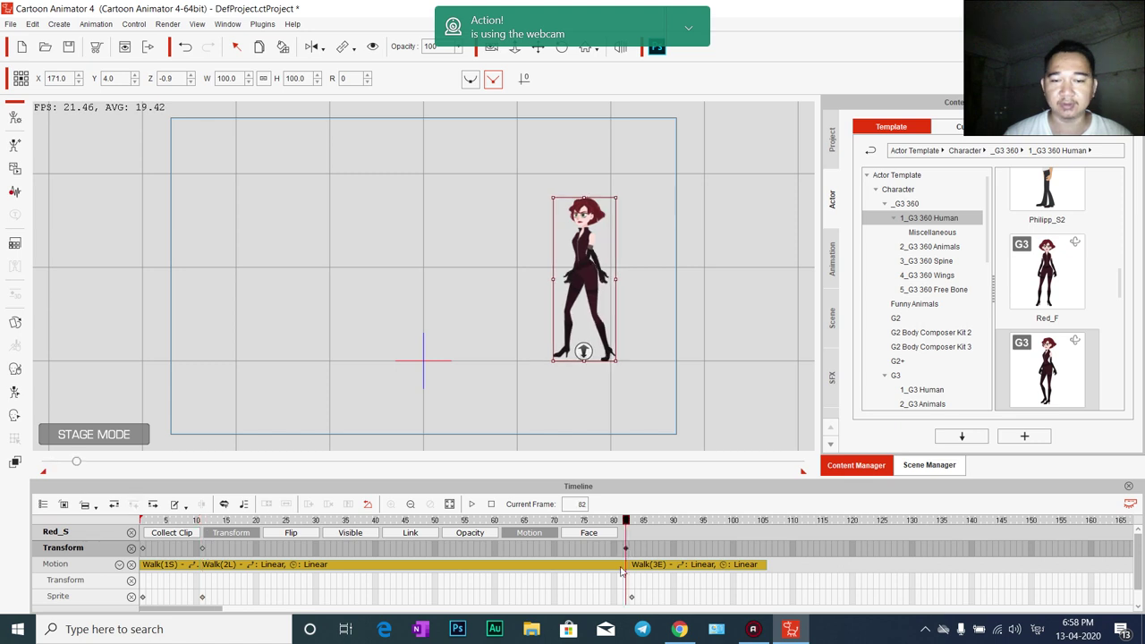
pyautogui.moveTo(570, 271); pyautogui.dragTo(330, 270)
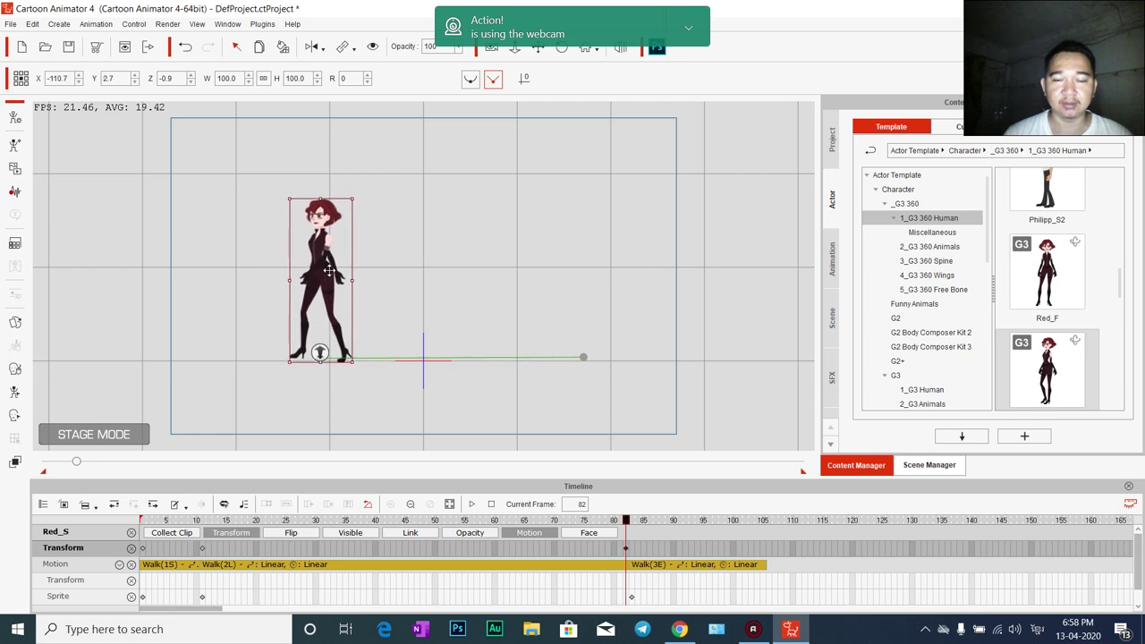
pyautogui.press('space')
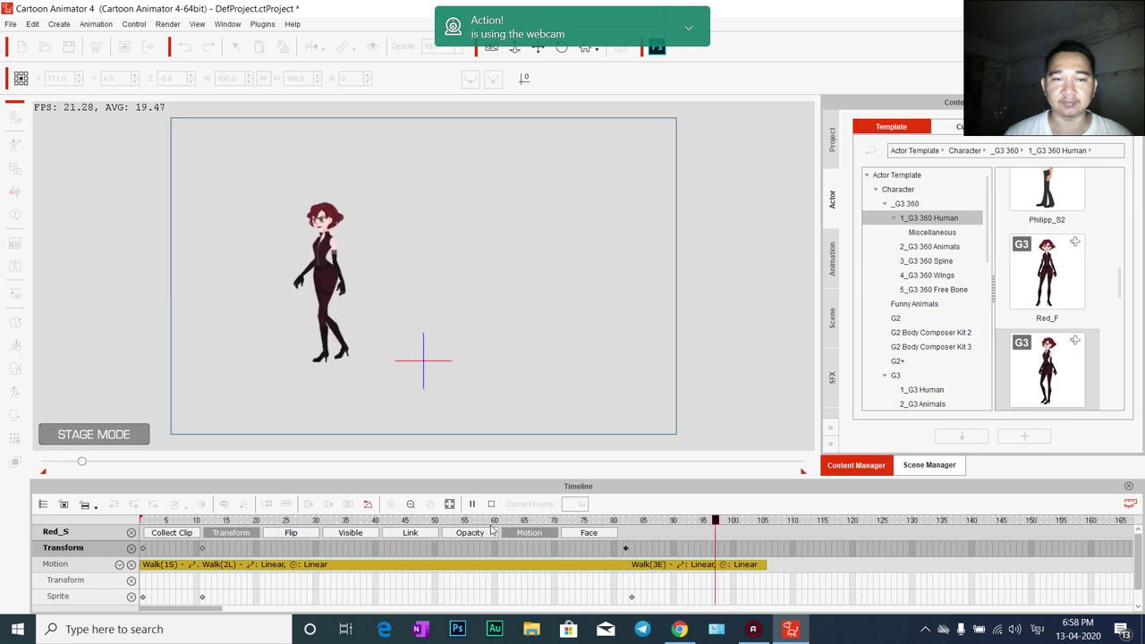
pyautogui.press('space')
# Go to frame 105 and open the disk folder that holds the prop templates
pyautogui.moveTo(750, 523); pyautogui.dragTo(767, 528)
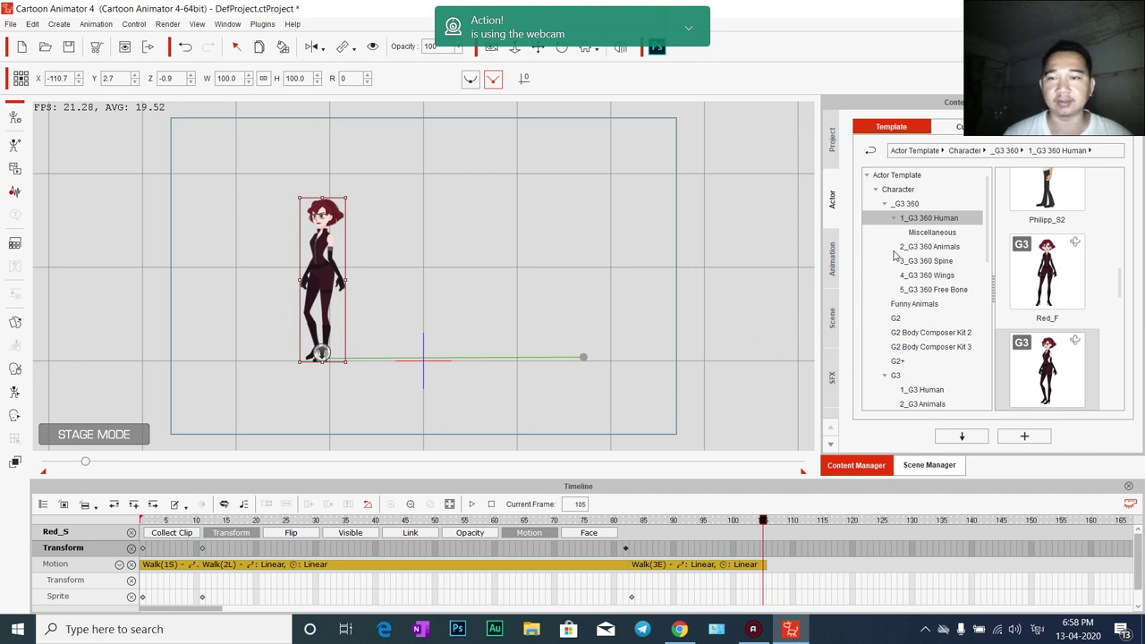
pyautogui.scroll(-5, 828, 373)
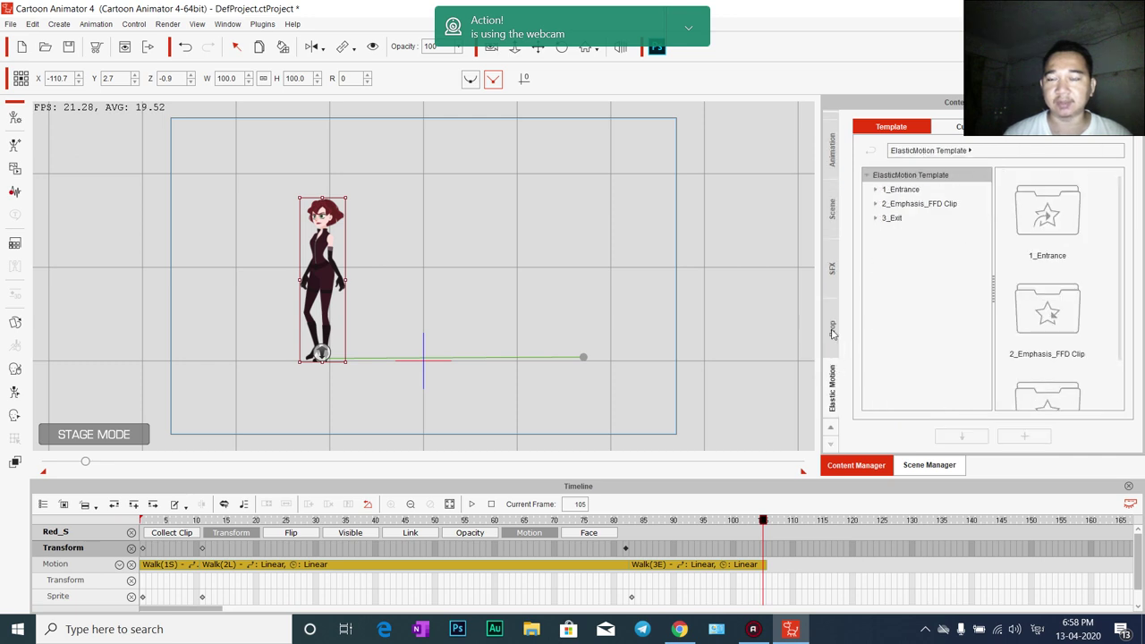
pyautogui.click(832, 329)
pyautogui.click(908, 188)
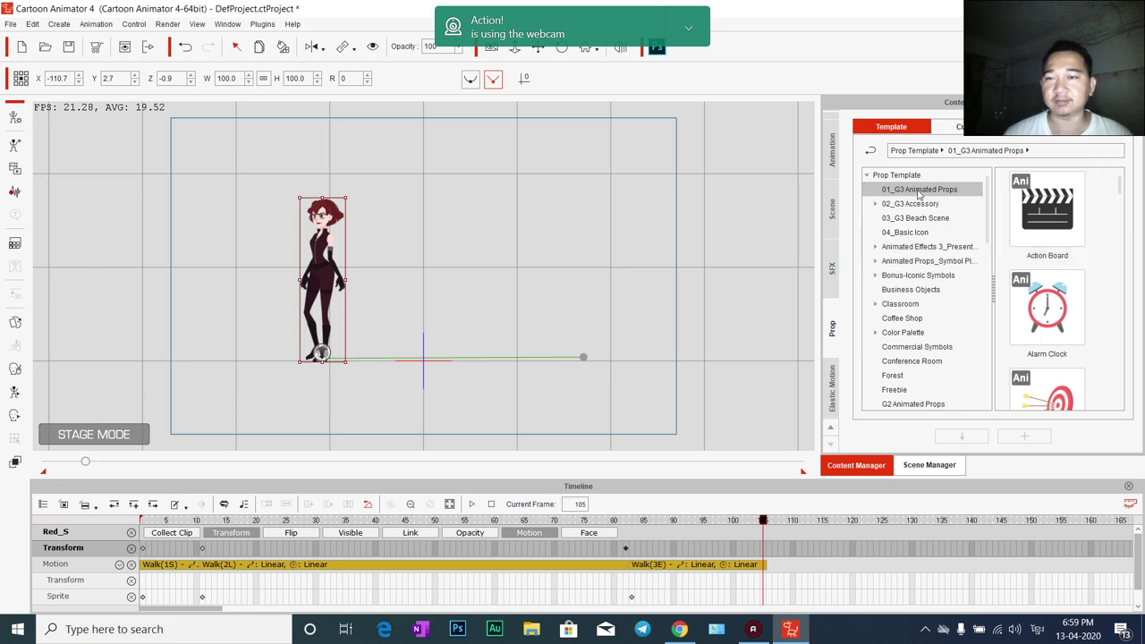
pyautogui.click(910, 176)
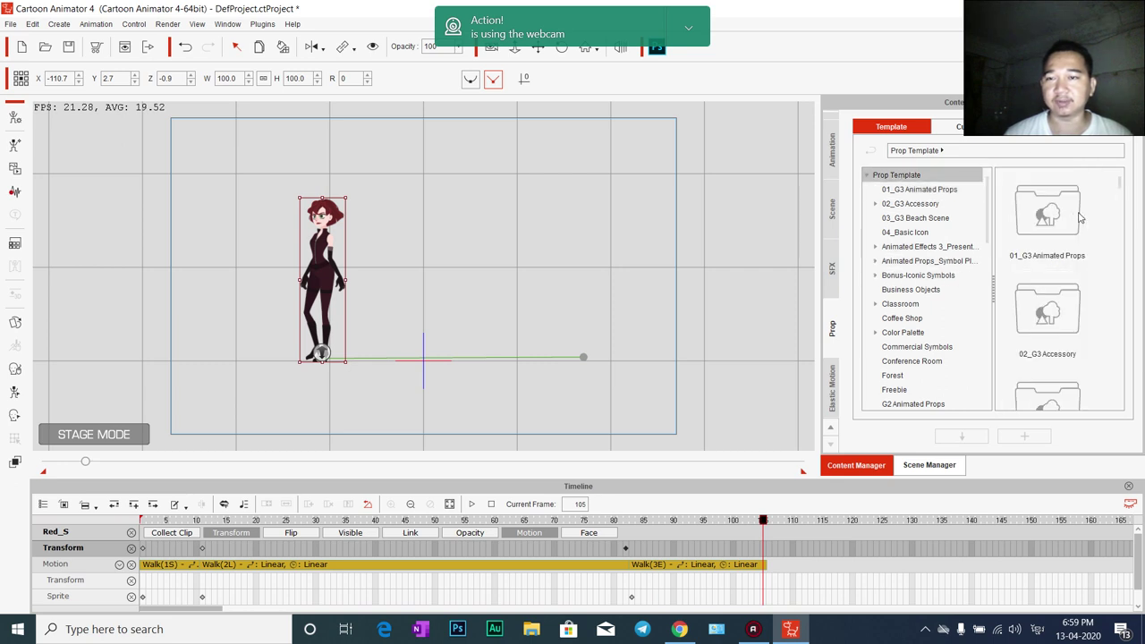
pyautogui.rightClick(1097, 220)
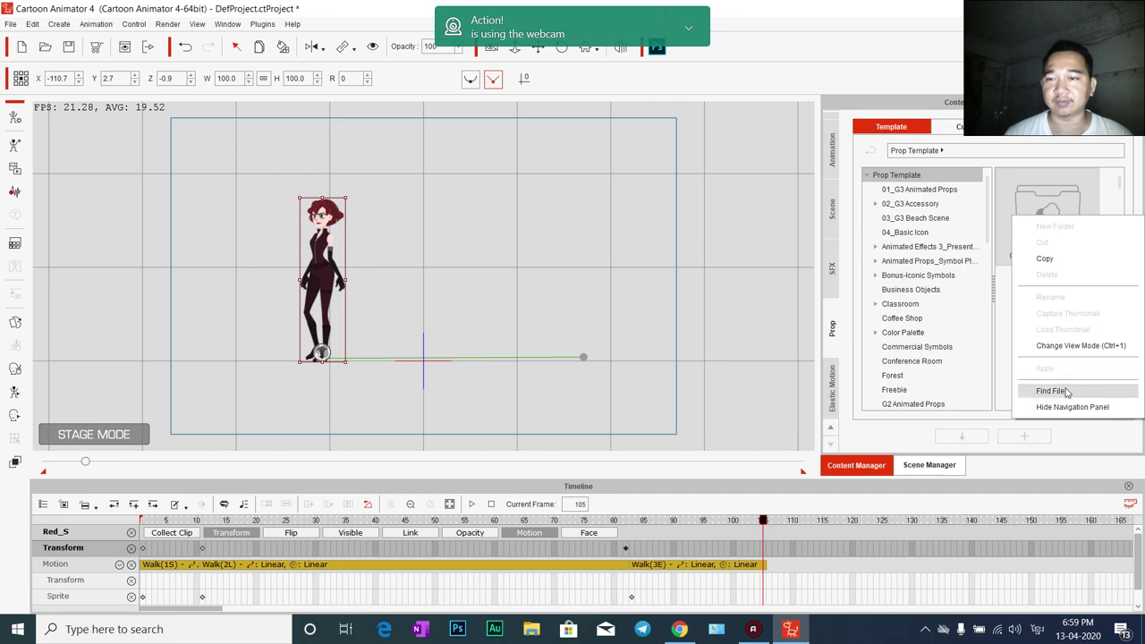
pyautogui.click(1098, 391)
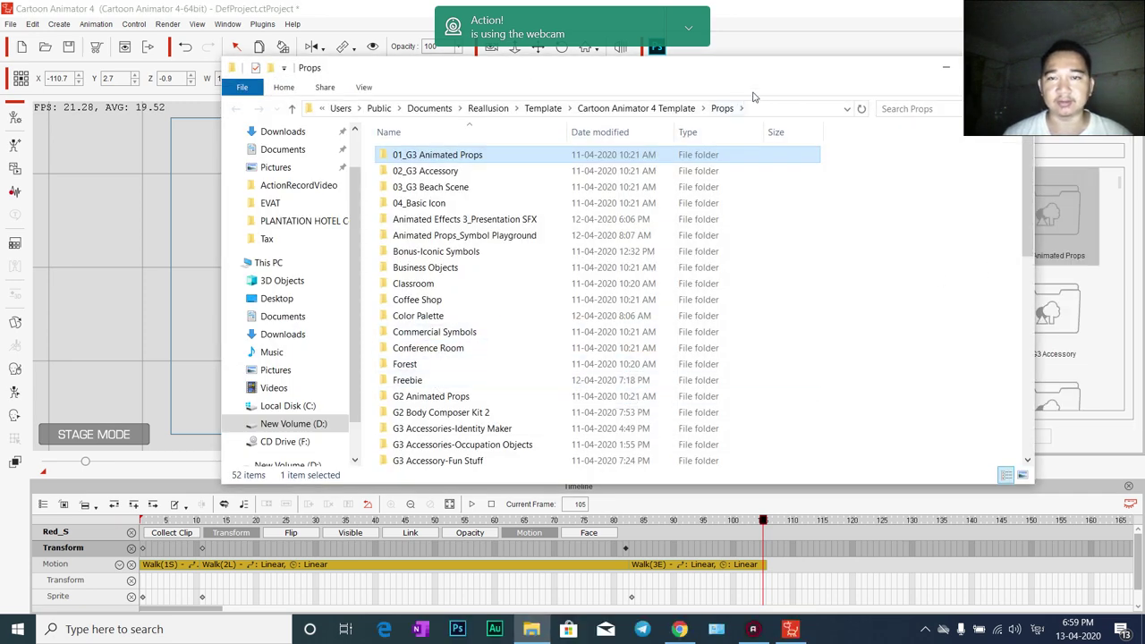
# Search the Props folder for chair and add the Lawn Chair_01 prop to the stage
pyautogui.click(900, 108)
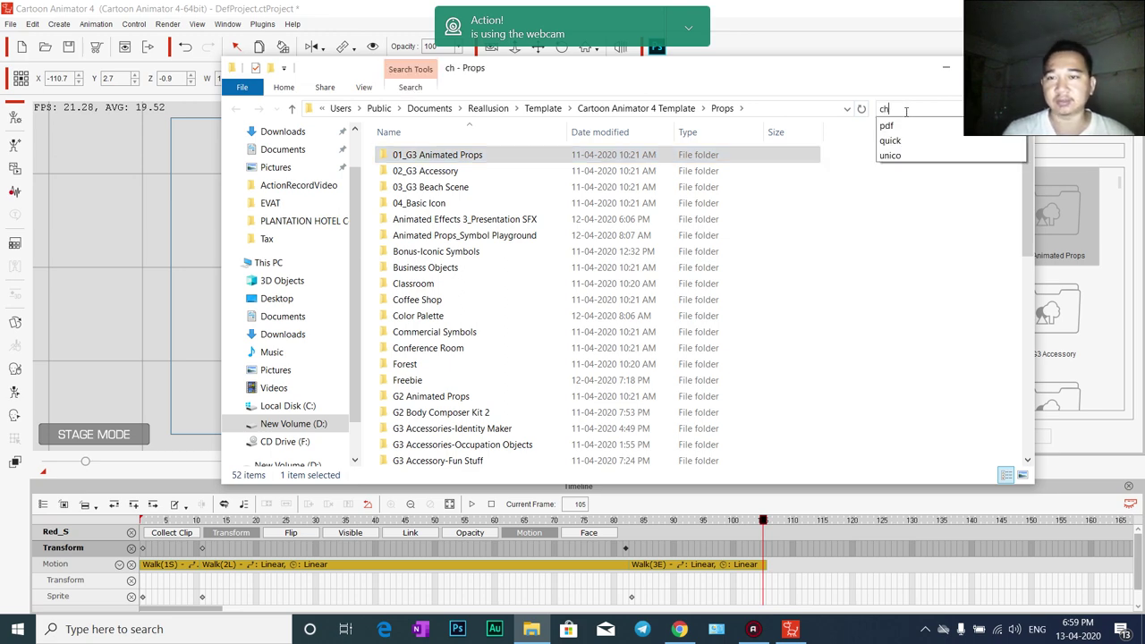
pyautogui.press('Return')
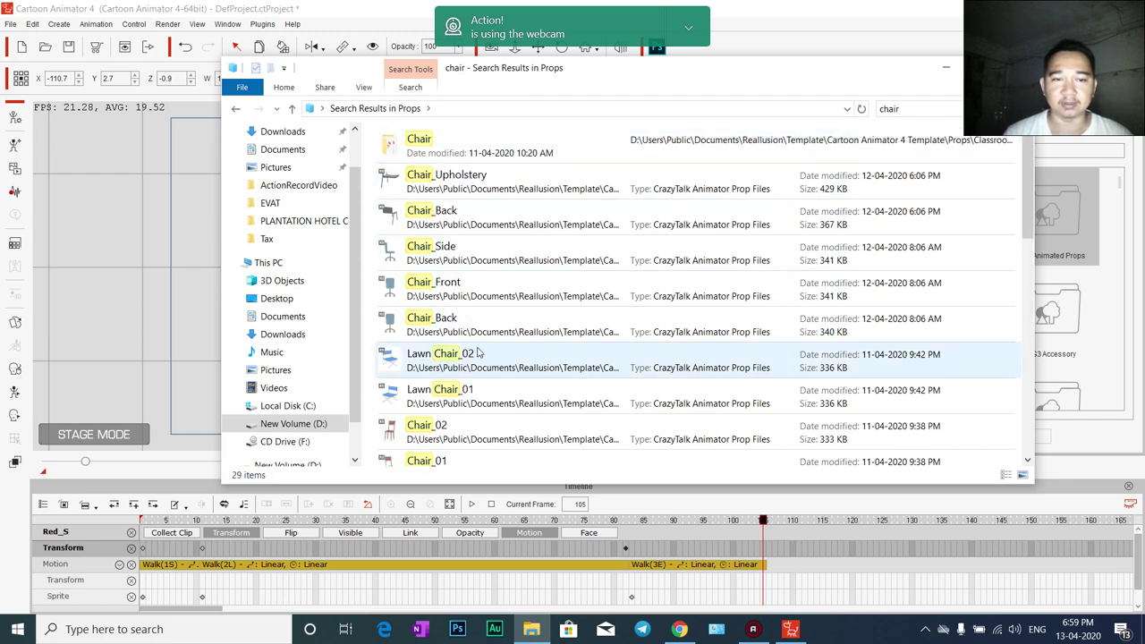
pyautogui.doubleClick(466, 400)
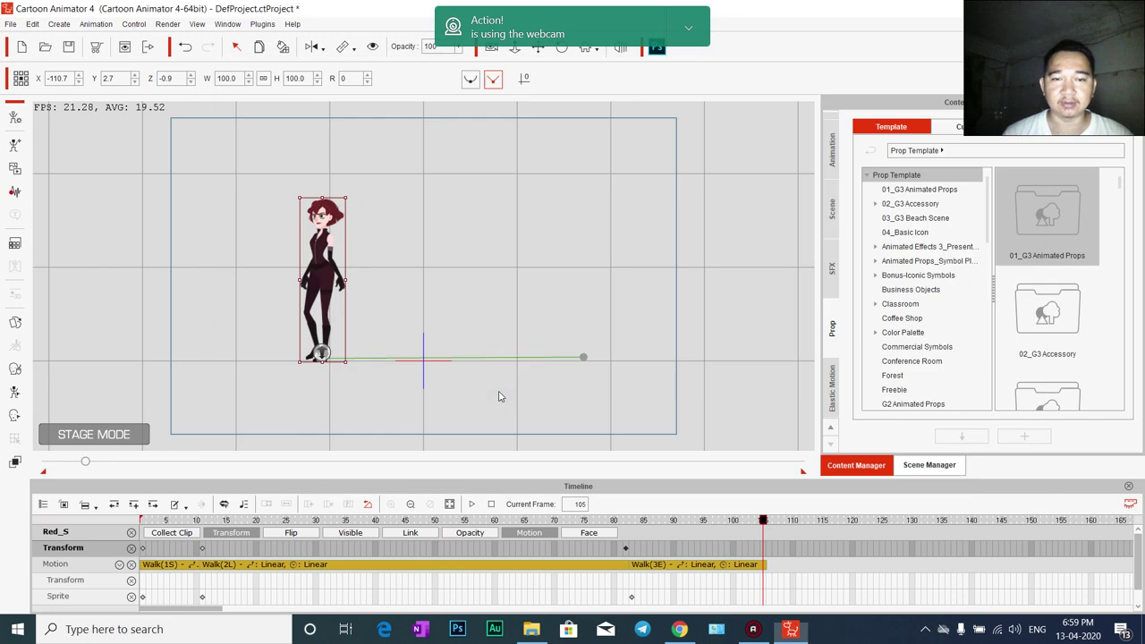
# Place the lawn chair behind Red_S at about X -83.5, Y 63.2, scale it to about 129.7, and remove its object animation
pyautogui.moveTo(501, 395); pyautogui.dragTo(369, 269)
pyautogui.moveTo(325, 360); pyautogui.dragTo(353, 323)
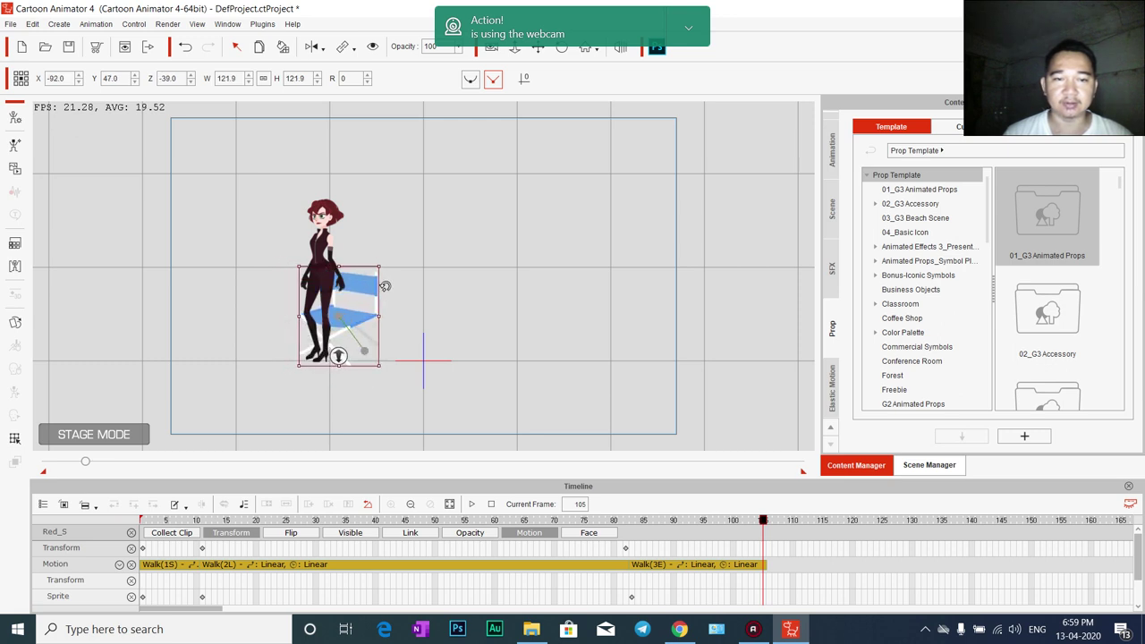
pyautogui.moveTo(378, 266); pyautogui.dragTo(368, 287)
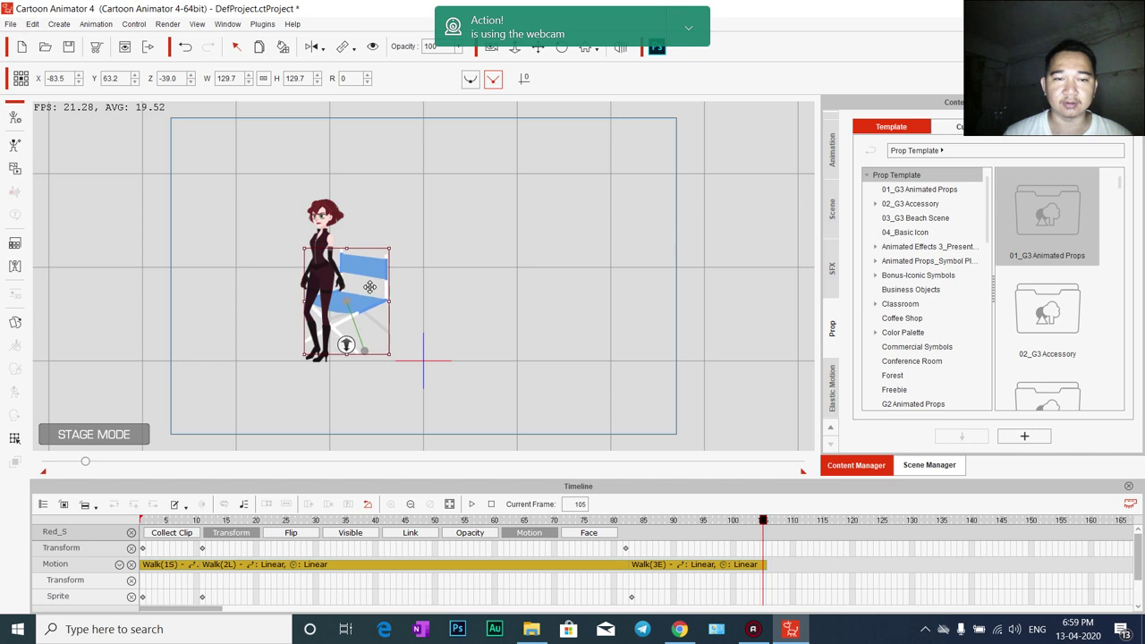
pyautogui.rightClick(371, 292)
pyautogui.click(399, 364)
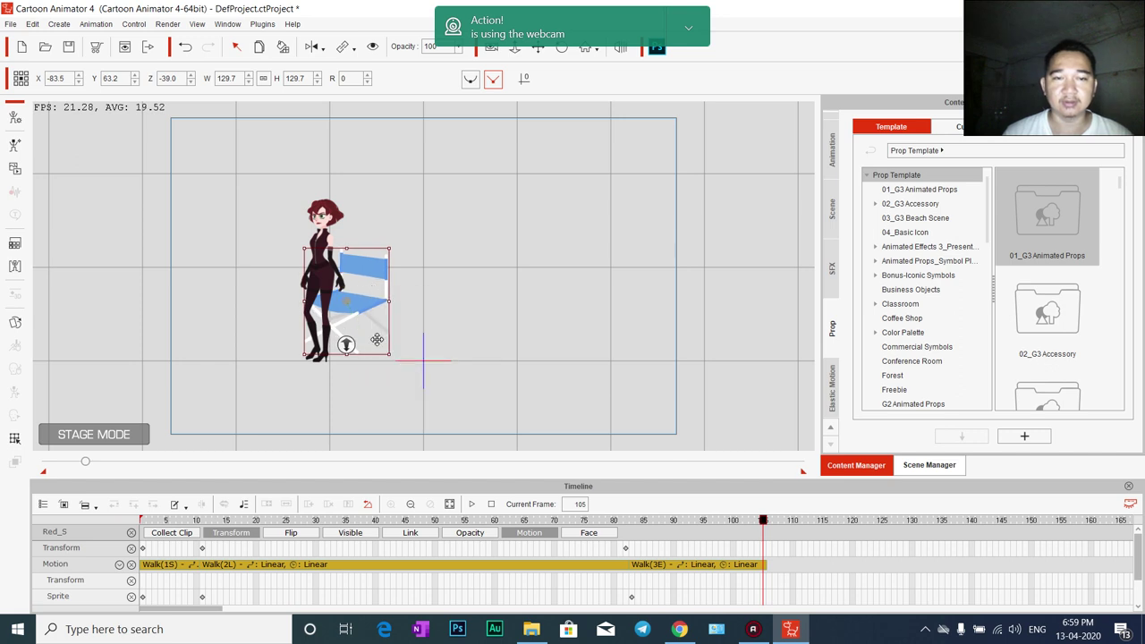
# Apply the Stand to Sit action to Red_S at frame 105
pyautogui.click(322, 228)
pyautogui.rightClick(324, 227)
pyautogui.moveTo(403, 234)
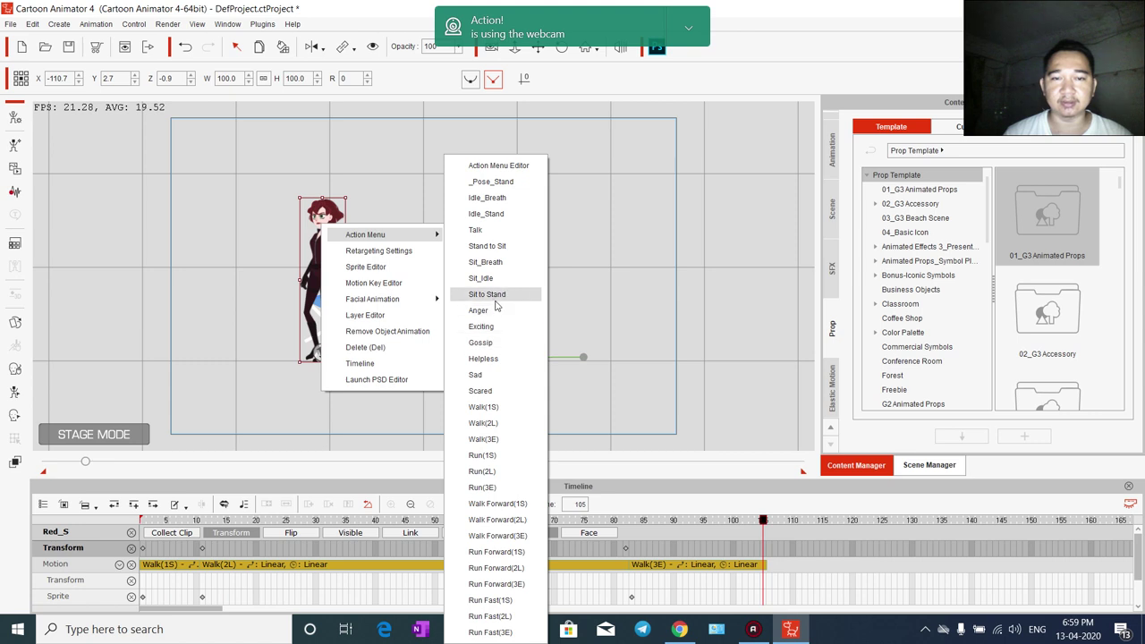
pyautogui.click(487, 246)
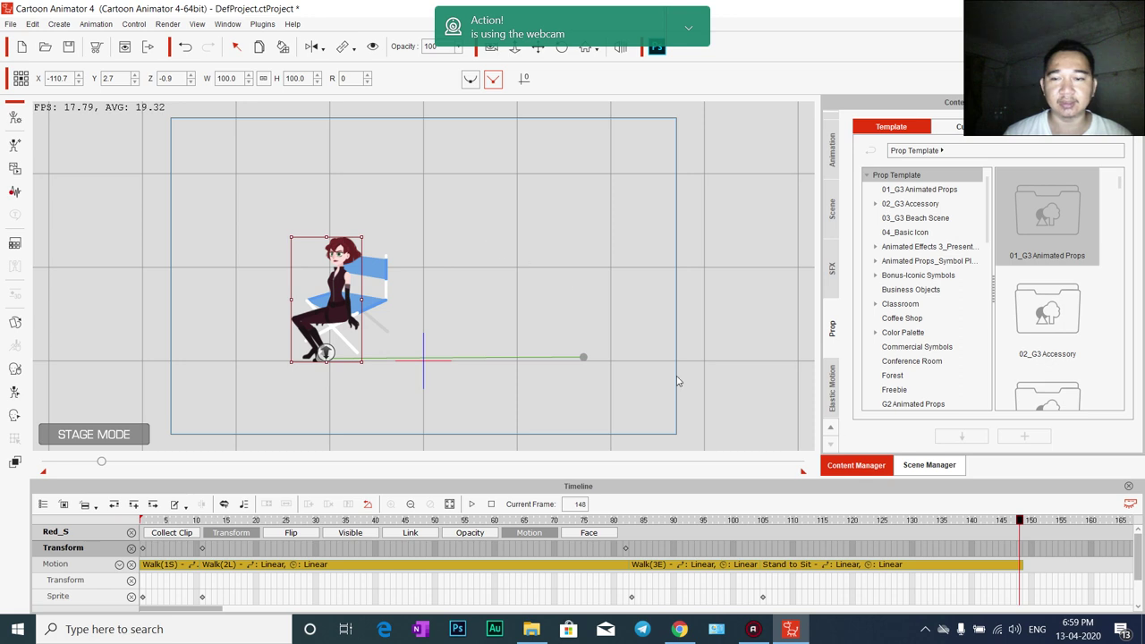
# Move the lawn chair under the seated Red_S to about X -94.6, Y 43.1, remove its object animation, and preview the scene
pyautogui.click(371, 304)
pyautogui.moveTo(386, 307); pyautogui.dragTo(361, 320)
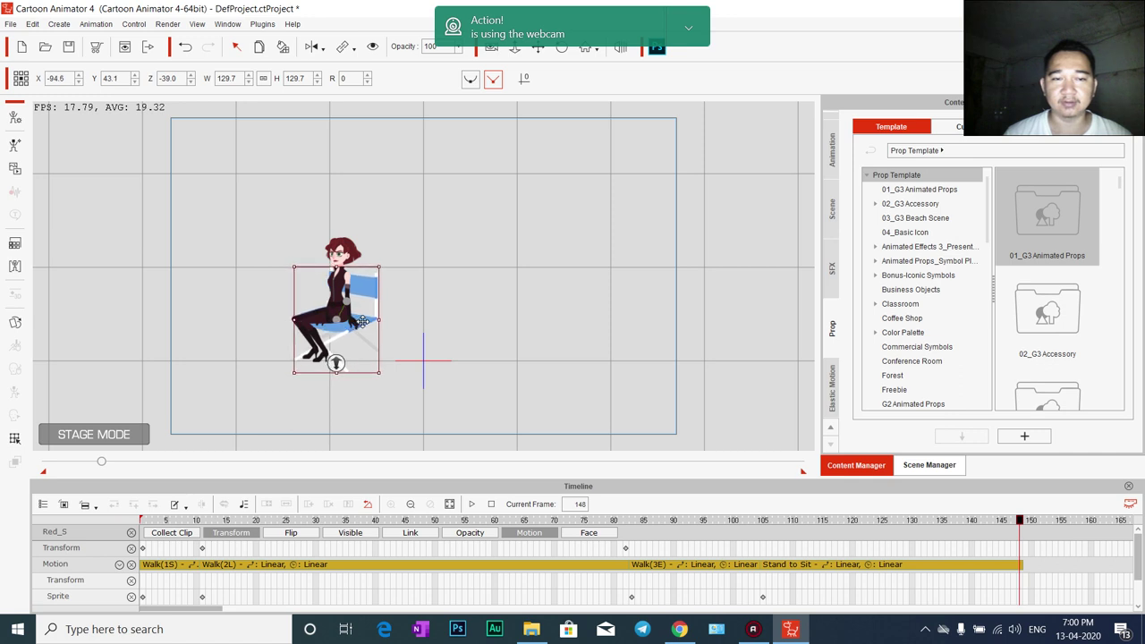
pyautogui.rightClick(361, 320)
pyautogui.click(370, 329)
pyautogui.moveTo(1020, 528); pyautogui.dragTo(154, 533)
pyautogui.press('space')
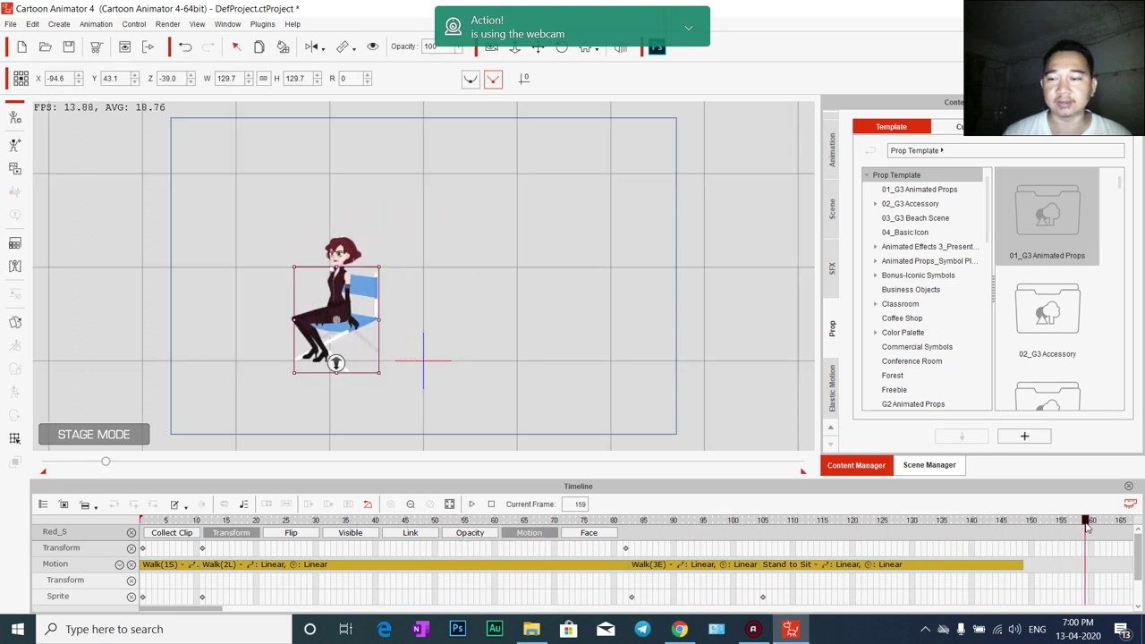
# At frame 134, shrink the lawn chair to about 102.6, fit it under Red_S at about X -90.7, Y 43.7, and remove its animation
pyautogui.moveTo(996, 528); pyautogui.dragTo(890, 542)
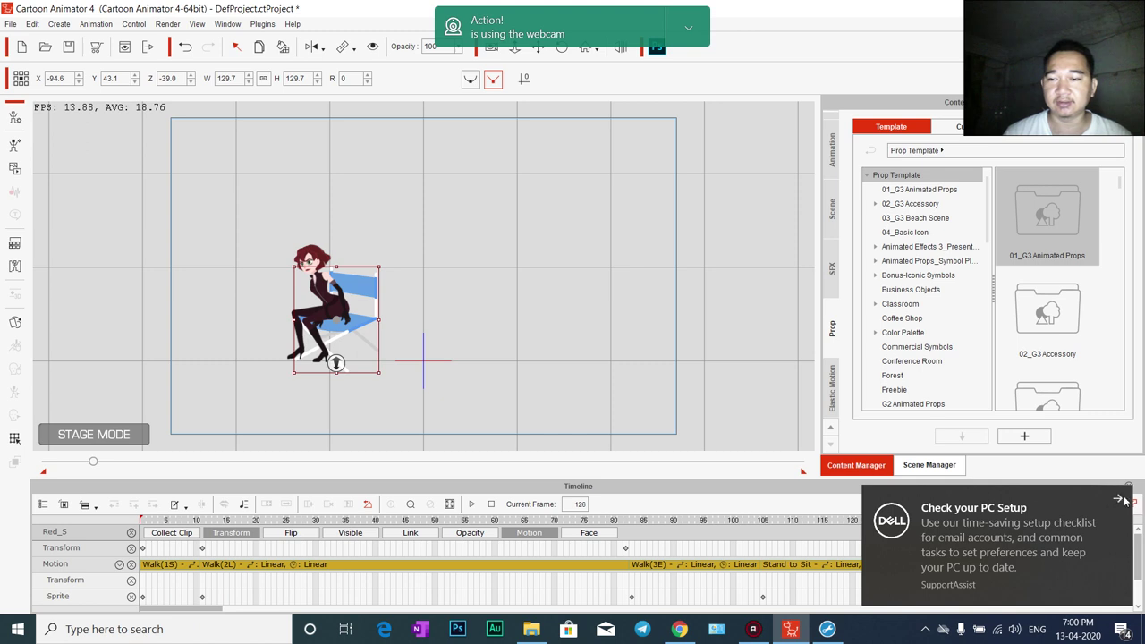
pyautogui.click(1120, 500)
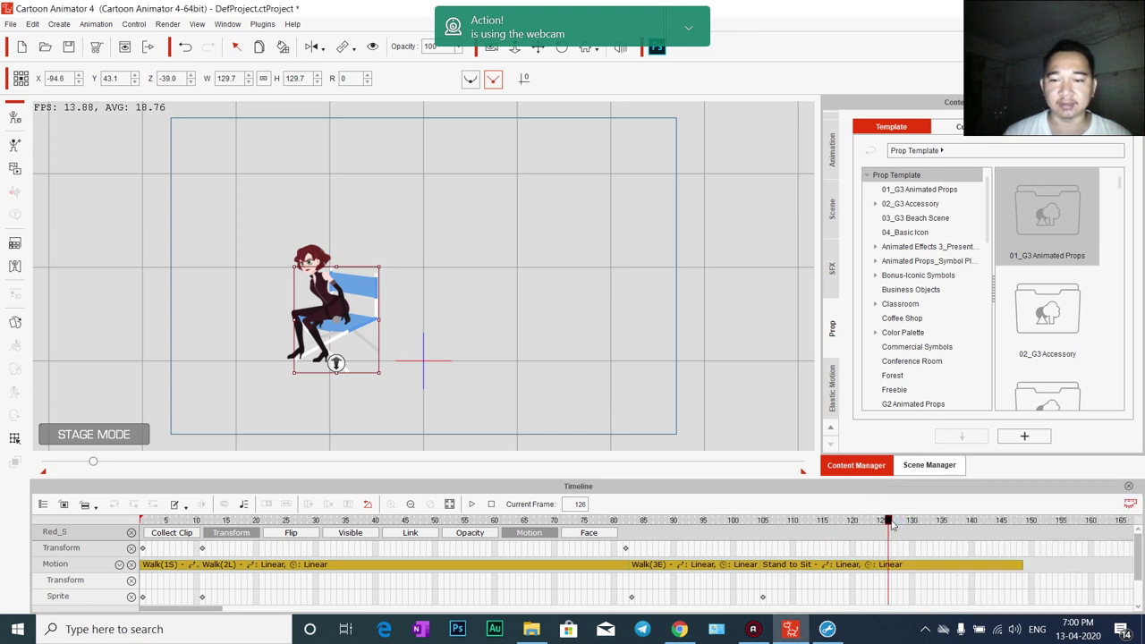
pyautogui.moveTo(891, 525); pyautogui.dragTo(937, 528)
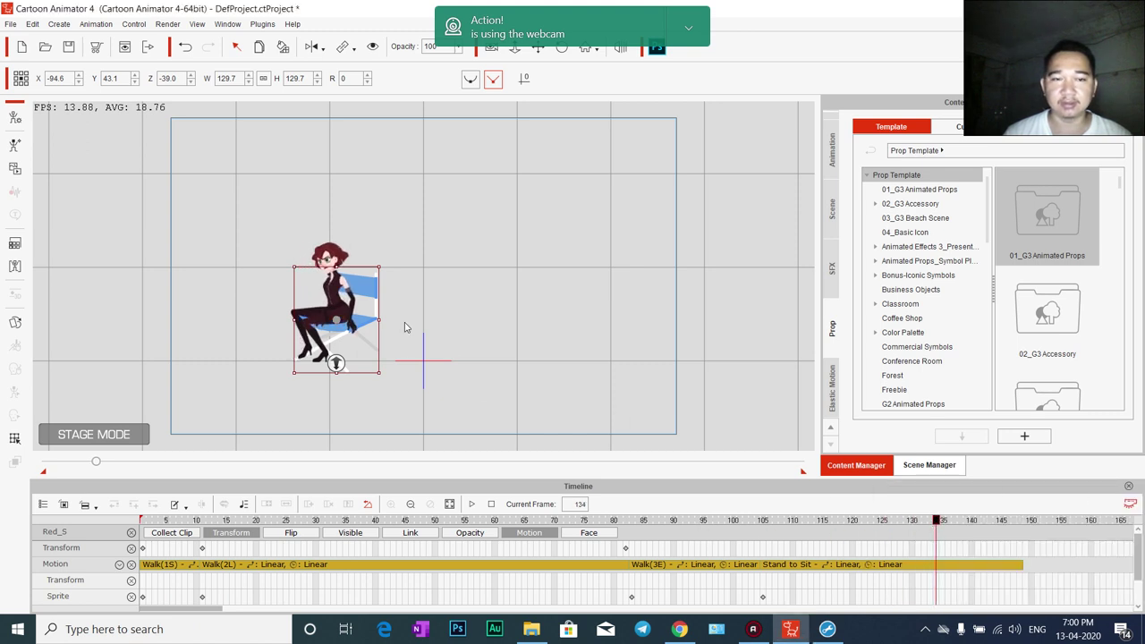
pyautogui.moveTo(373, 313); pyautogui.dragTo(375, 302)
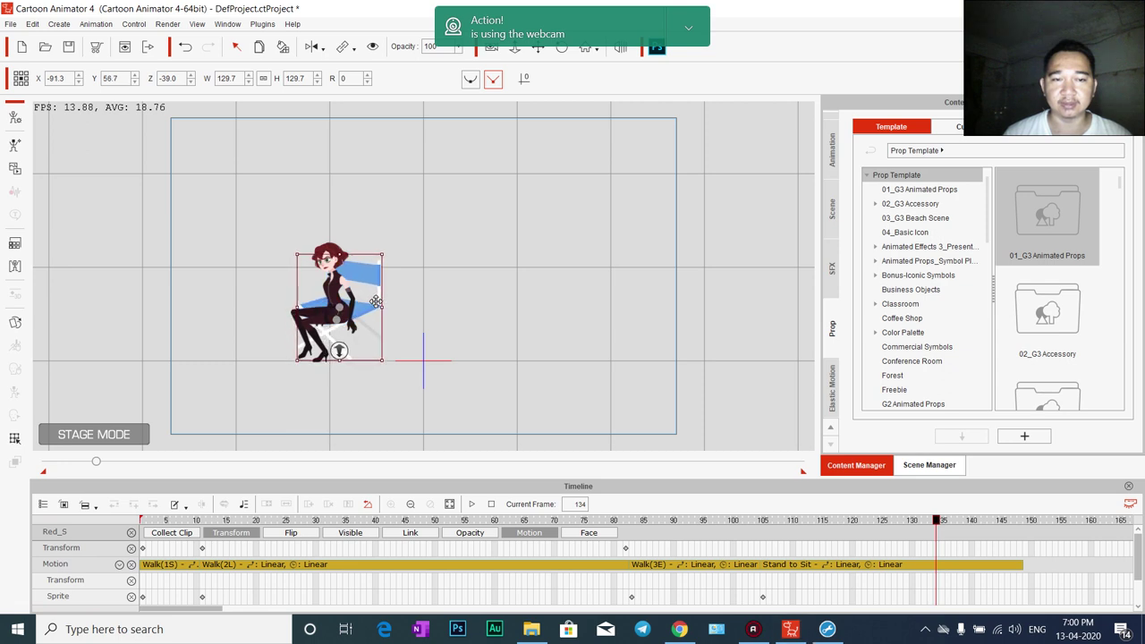
pyautogui.moveTo(386, 256); pyautogui.dragTo(365, 286)
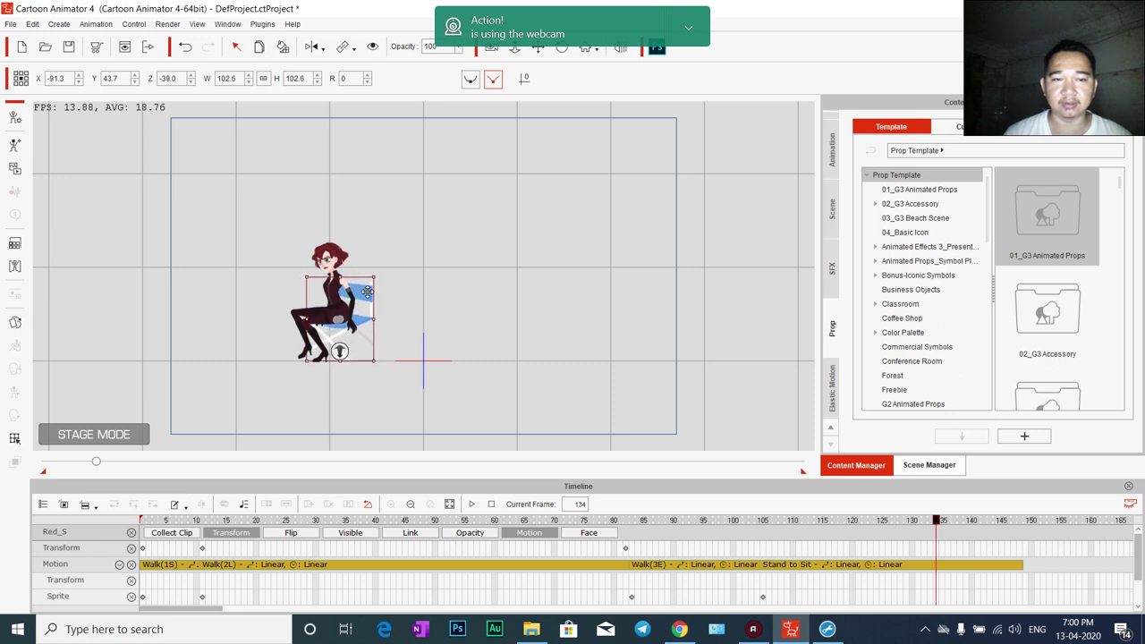
pyautogui.rightClick(367, 291)
pyautogui.click(449, 373)
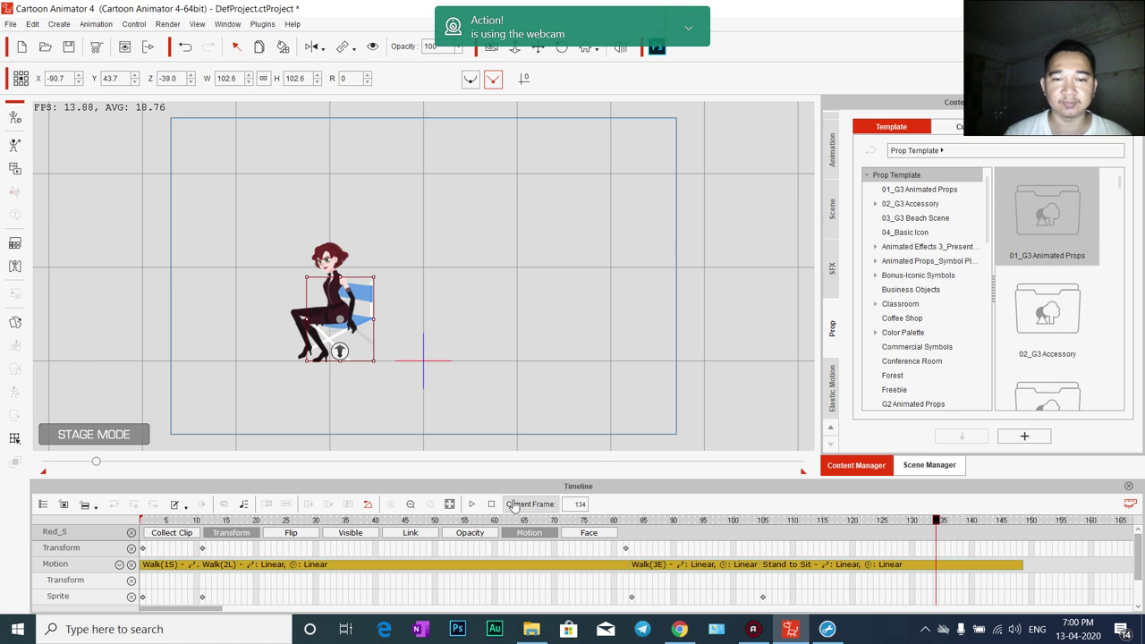
# Play the animation from the start to check how Red_S walks up and sits on the chair
pyautogui.moveTo(935, 520); pyautogui.dragTo(148, 520)
pyautogui.press('space')
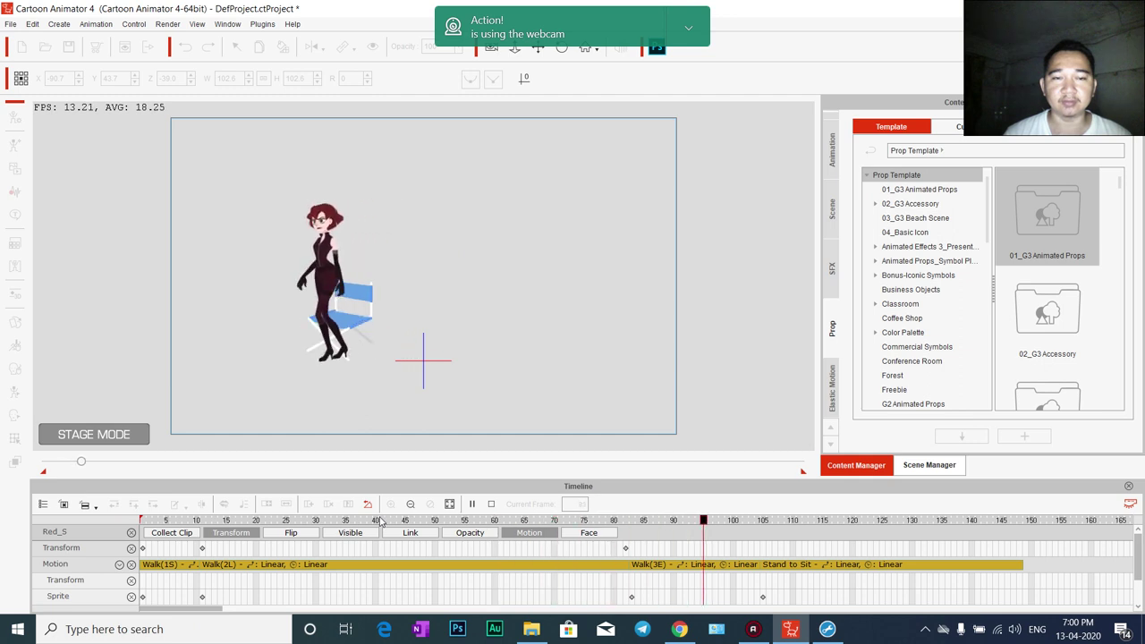
pyautogui.press('space')
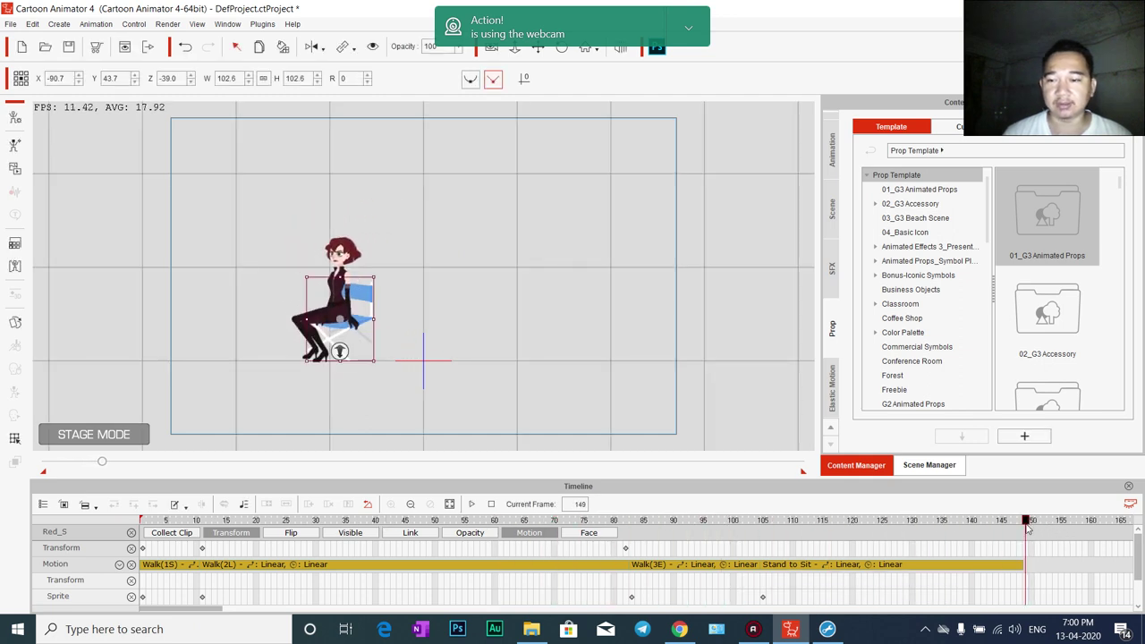
# Open the 2D Motion Key Editor for Red_S and set a full-body motion key at frame 148
pyautogui.click(340, 258)
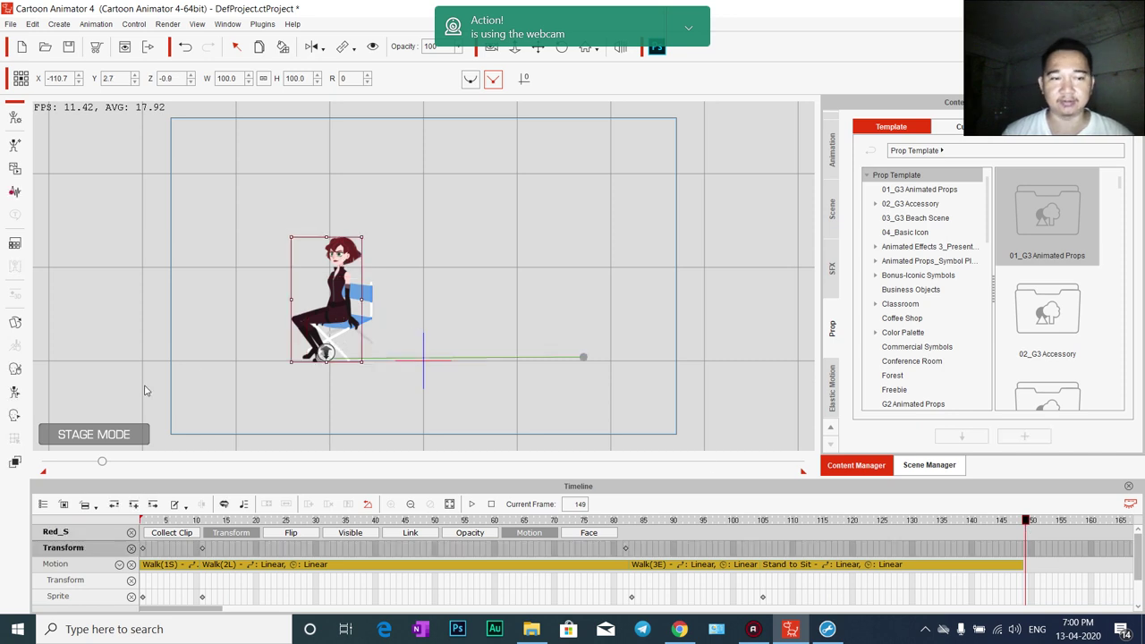
pyautogui.click(14, 393)
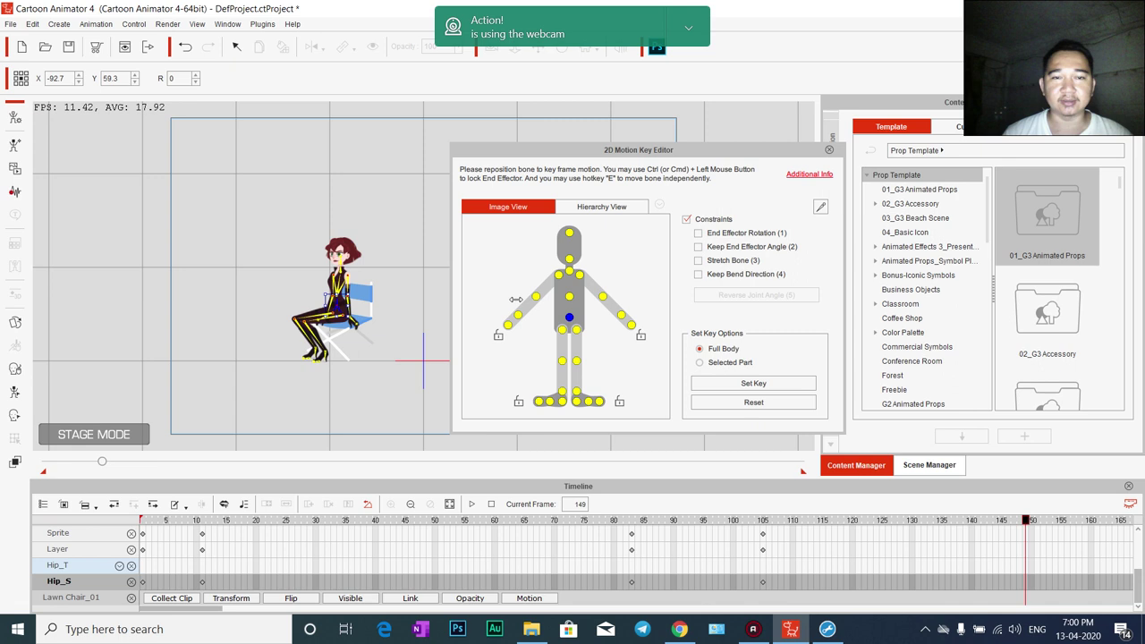
pyautogui.scroll(2, 957, 545)
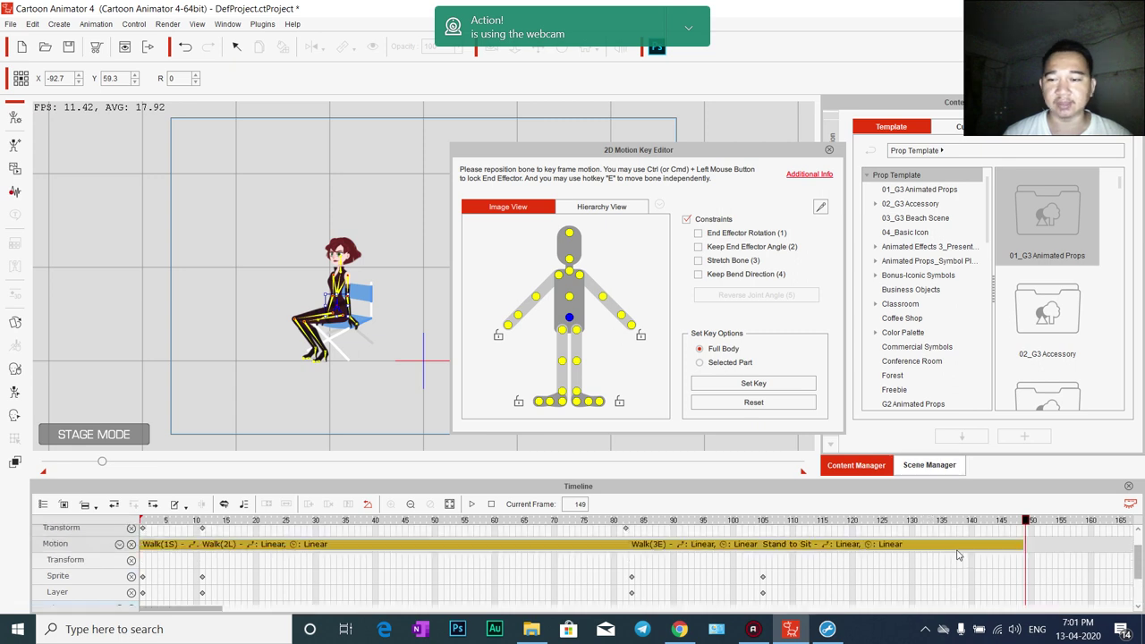
pyautogui.scroll(1, 1006, 569)
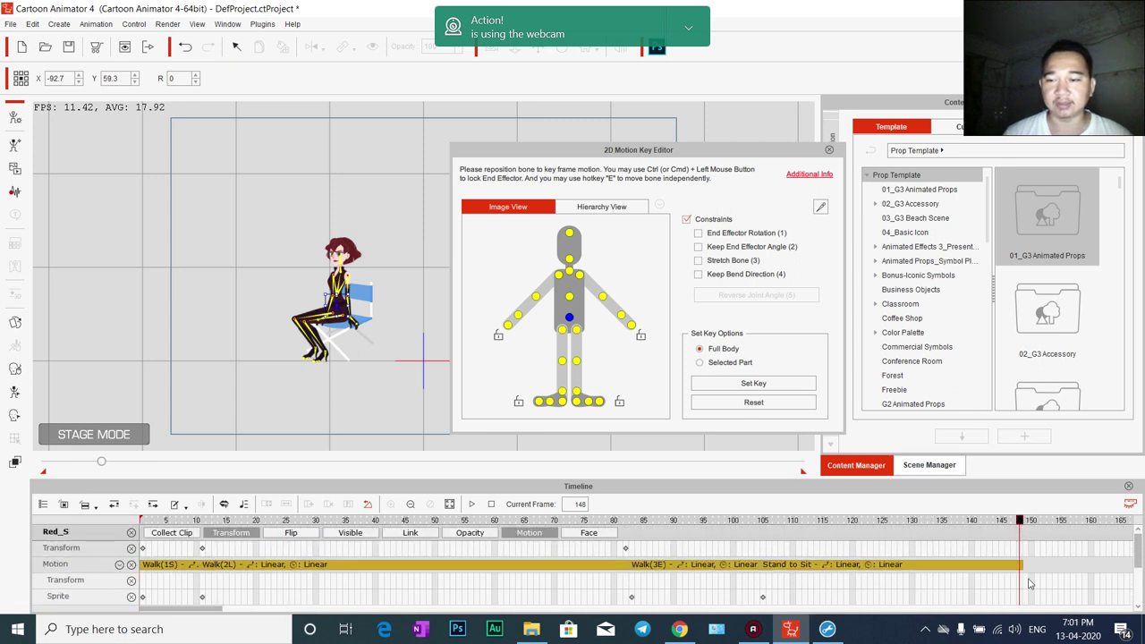
pyautogui.click(742, 383)
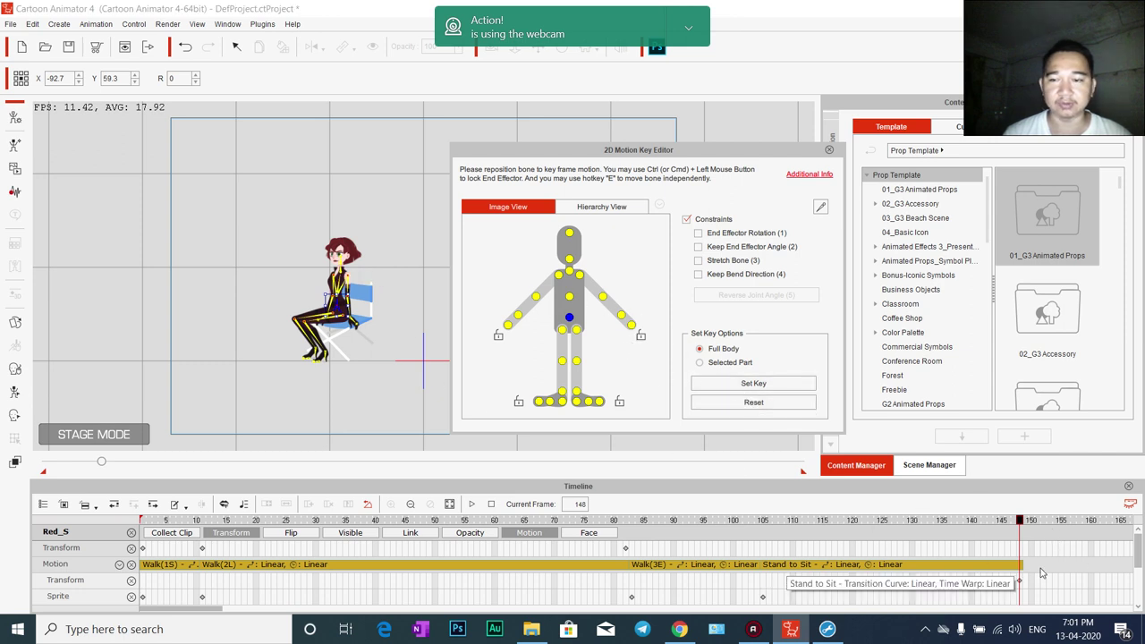
# At frame 154, raise Red_S's right hand in front of the chest to about X -125.3, Y 76.2
pyautogui.moveTo(1020, 520); pyautogui.dragTo(1053, 527)
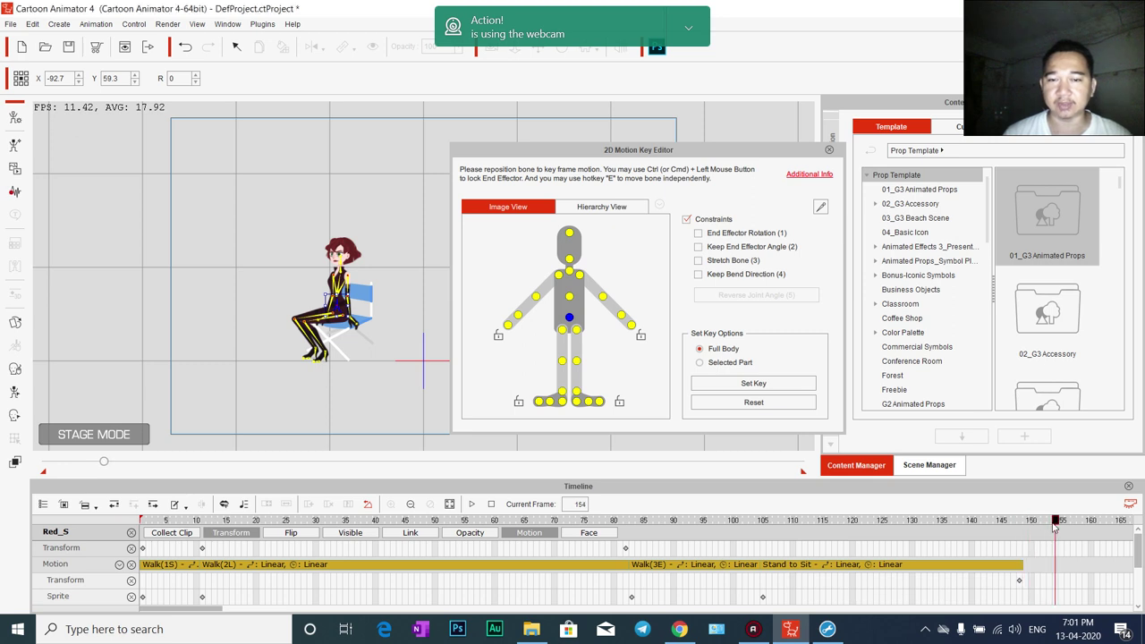
pyautogui.click(518, 315)
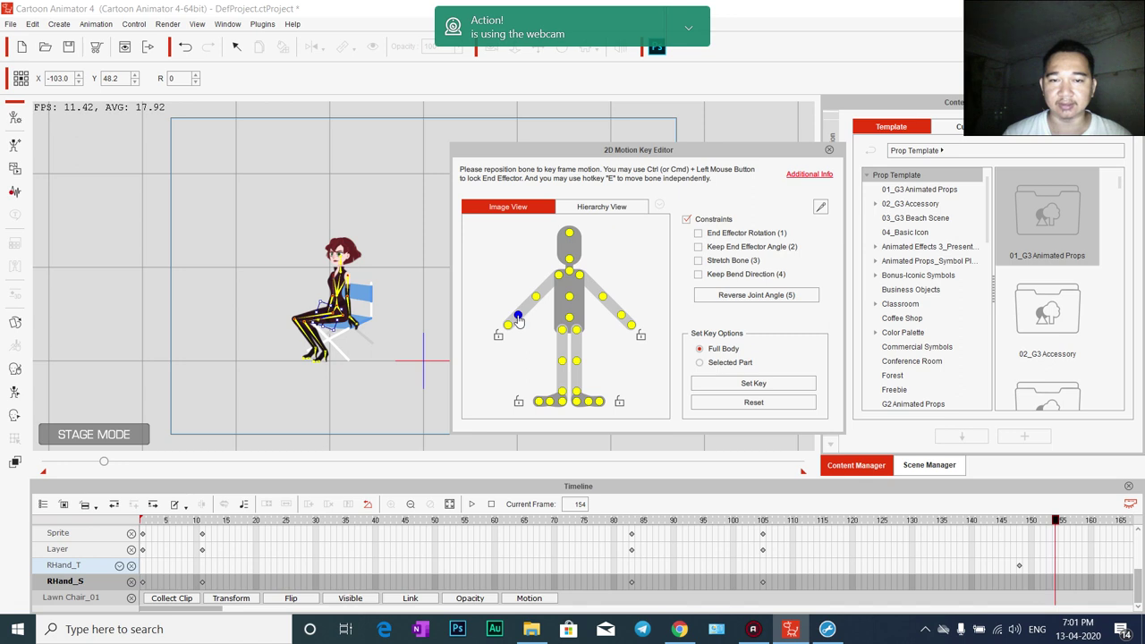
pyautogui.moveTo(319, 309); pyautogui.dragTo(302, 281)
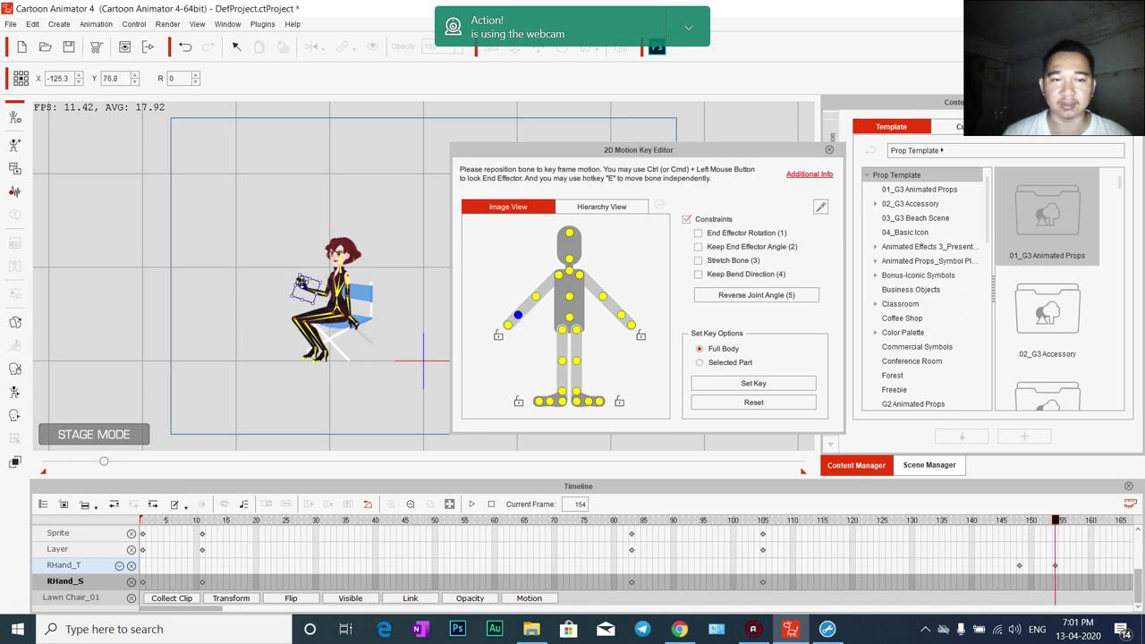
# Open the Sprite Editor for Red_S and switch the right hand to the 16_One sprite at frame 154
pyautogui.click(15, 323)
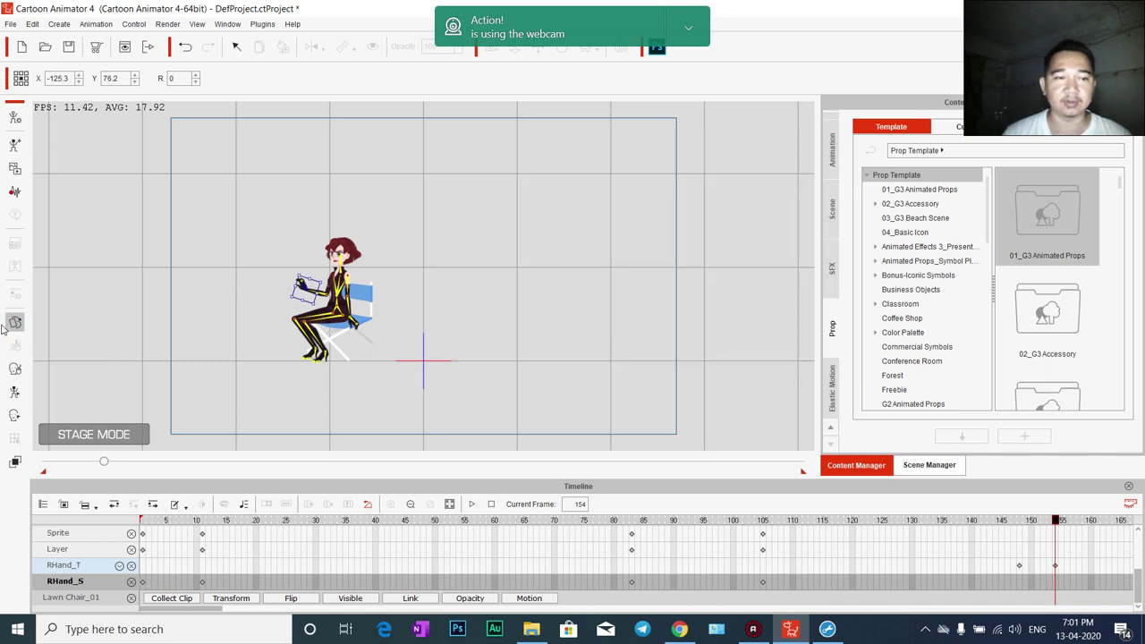
pyautogui.click(13, 327)
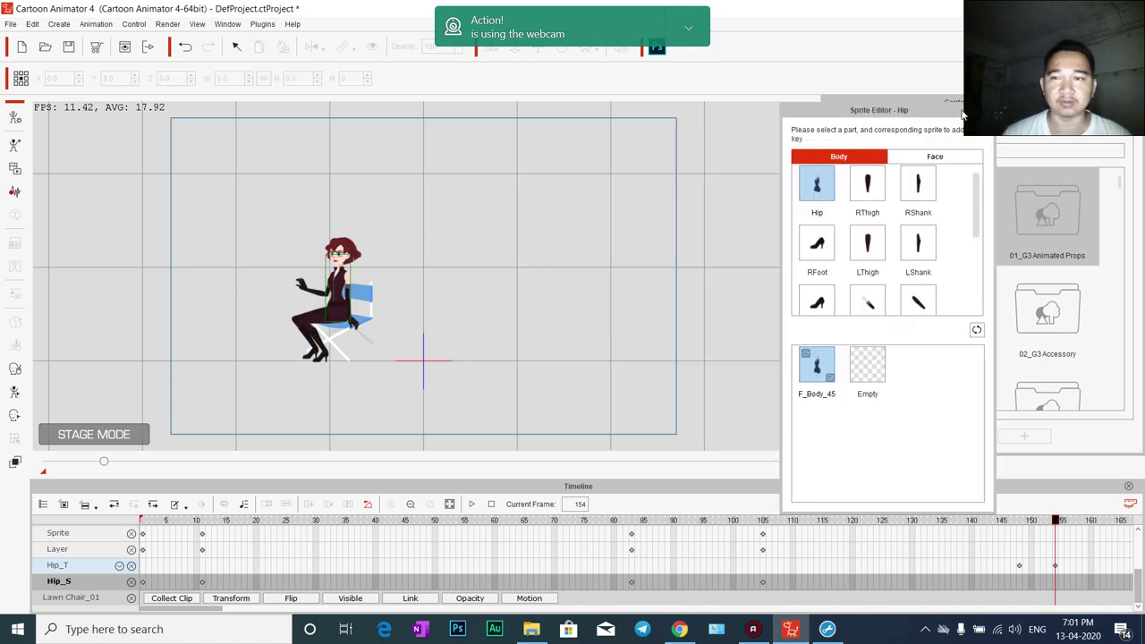
pyautogui.click(152, 381)
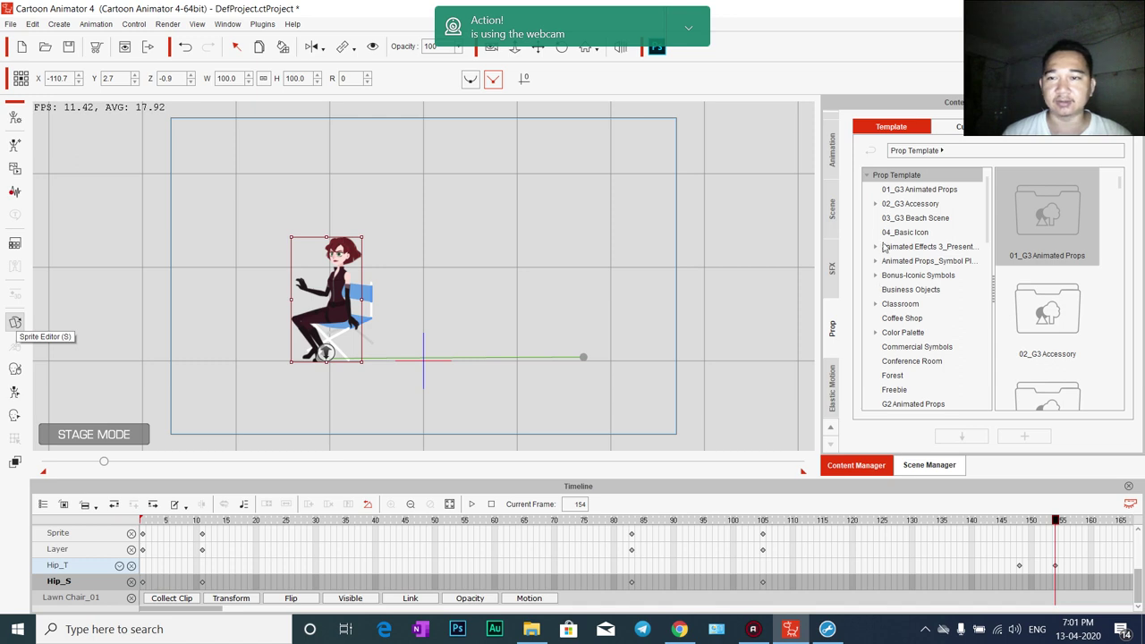
pyautogui.click(14, 324)
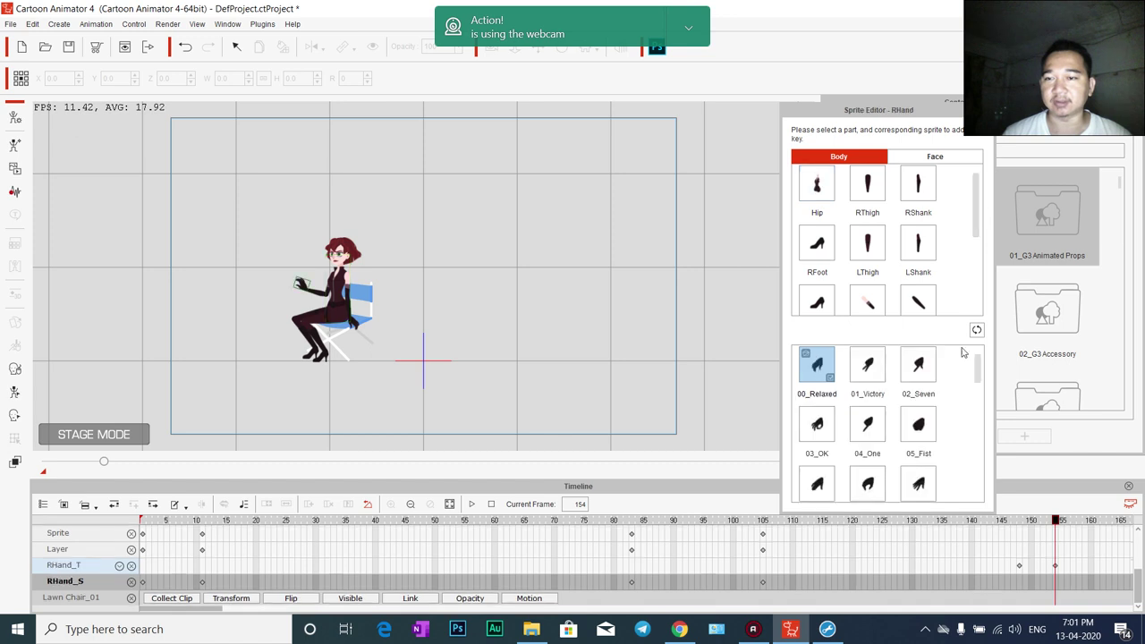
pyautogui.moveTo(975, 371); pyautogui.dragTo(978, 422)
pyautogui.scroll(-1, 894, 412)
pyautogui.click(868, 390)
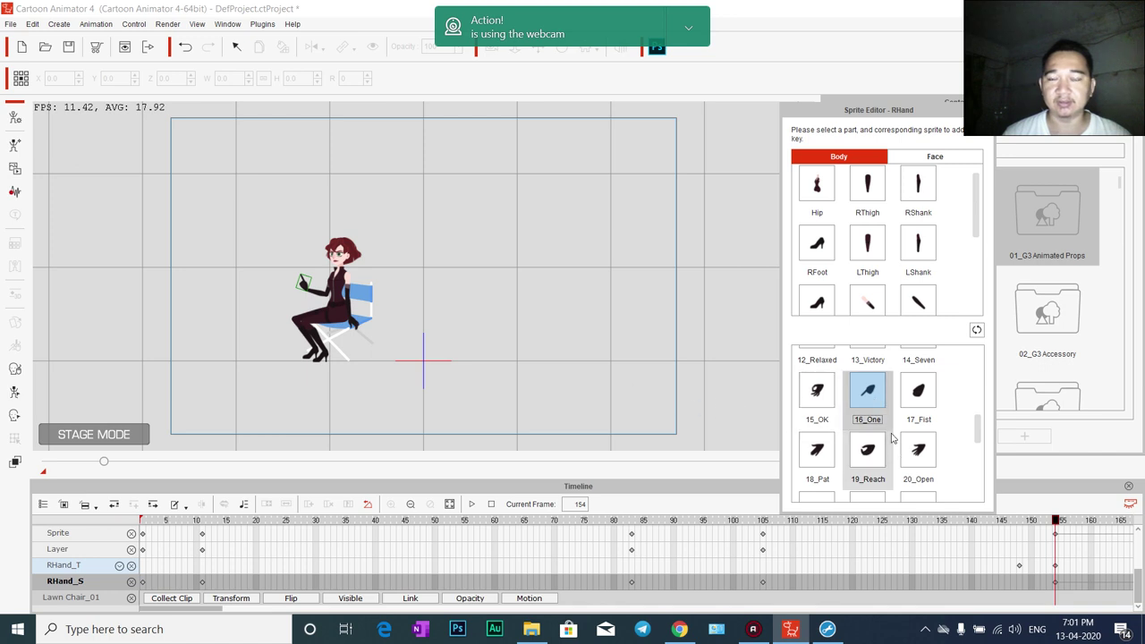
# At frame 158, reopen the 2D Motion Key Editor and extend the right arm forward, hand at about X -140.8, Y 93.2
pyautogui.moveTo(1068, 521); pyautogui.dragTo(1079, 526)
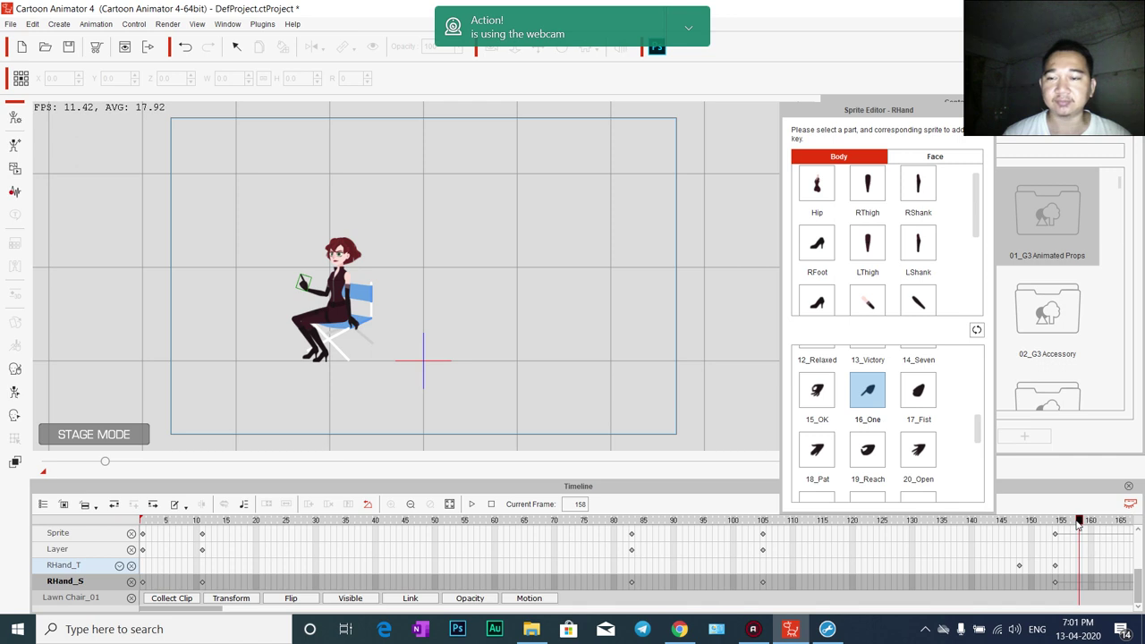
pyautogui.hotkey('ctrl', 'm')
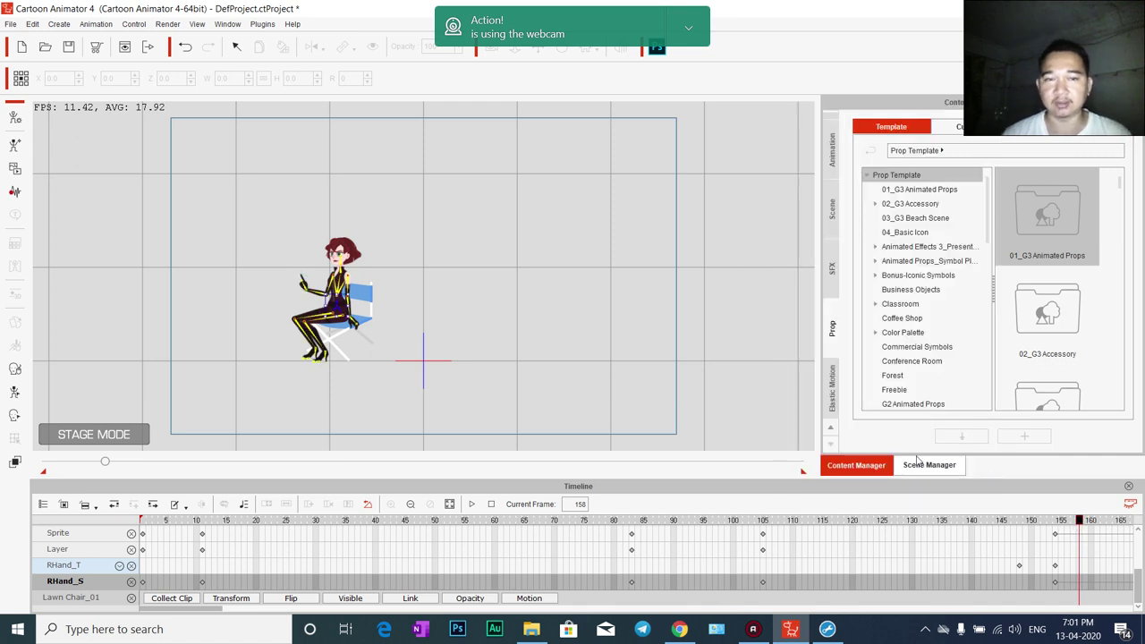
pyautogui.click(517, 315)
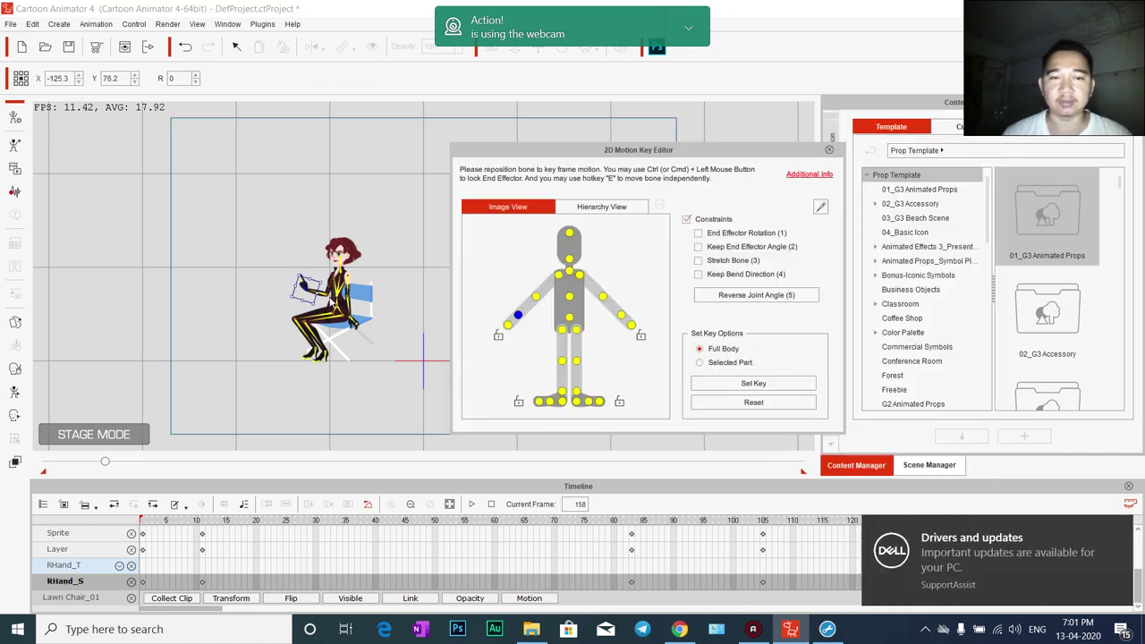
pyautogui.moveTo(286, 277)
pyautogui.mouseDown()
pyautogui.moveTo(286, 263)
pyautogui.moveTo(303, 258)
pyautogui.moveTo(287, 257)
pyautogui.mouseUp()
# Play the animation from around frame 137 to check the pointing gesture and bring its keys into view
pyautogui.press('space')
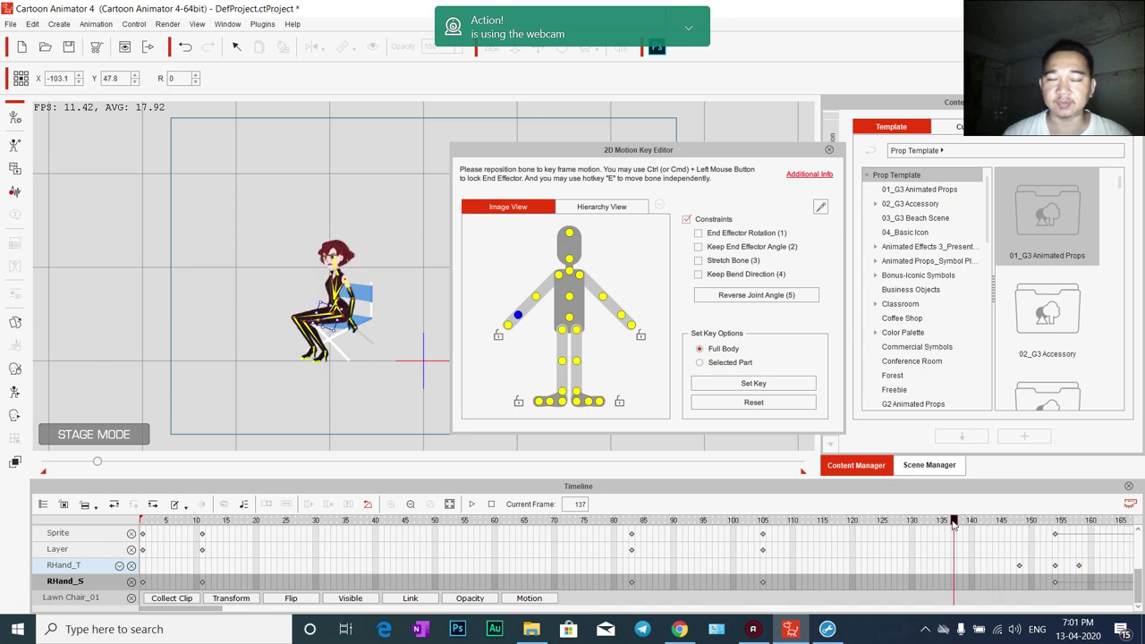
pyautogui.press('space')
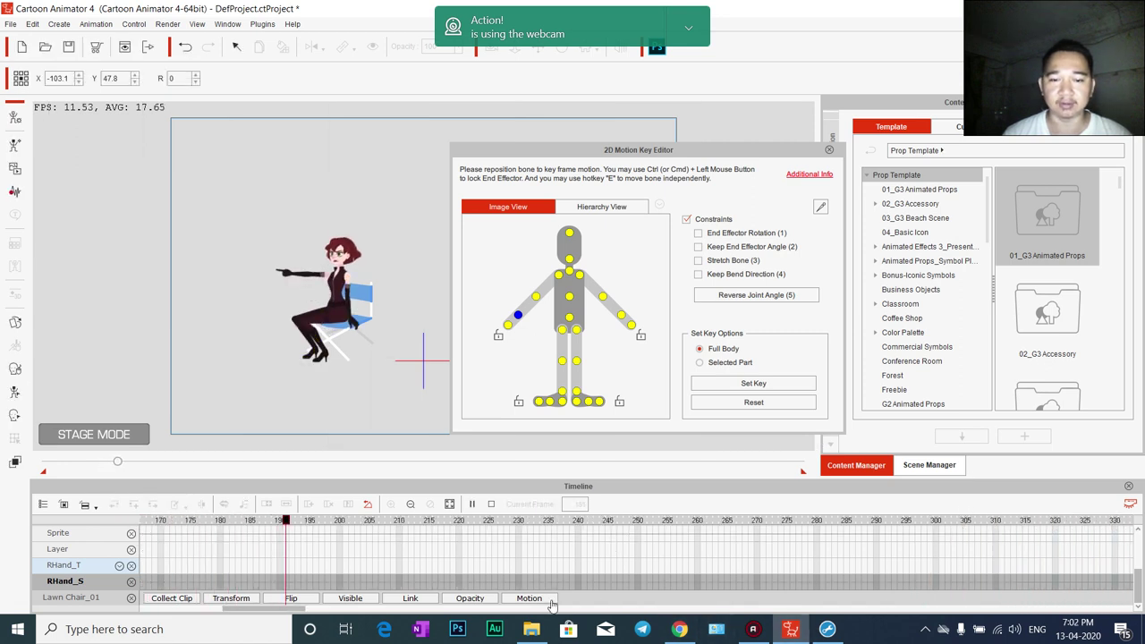
pyautogui.moveTo(253, 611); pyautogui.dragTo(233, 611)
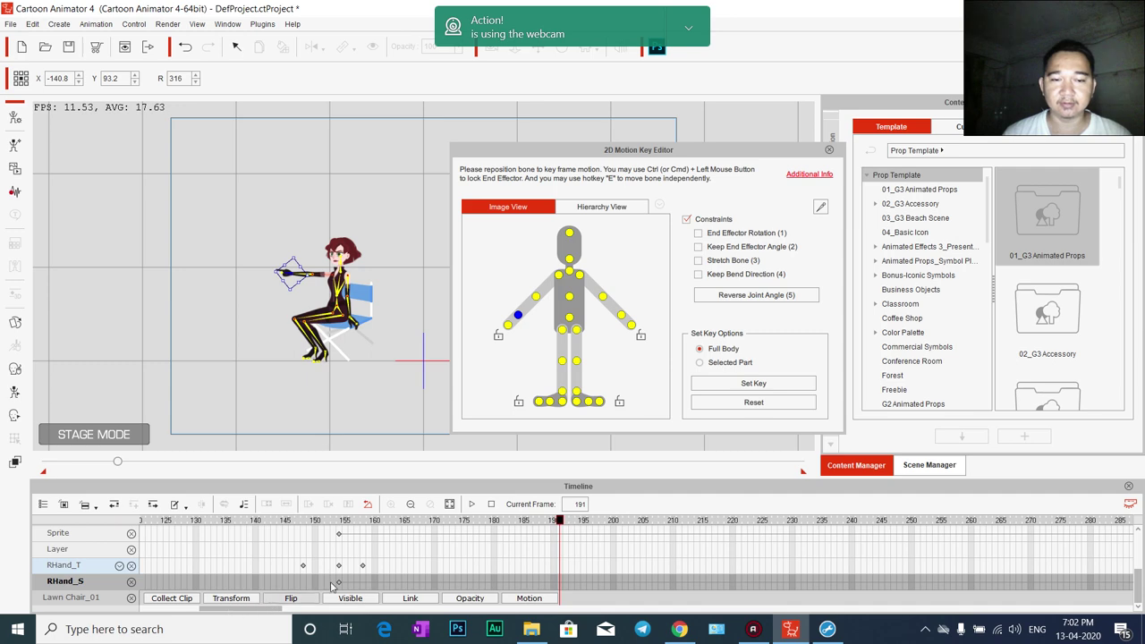
pyautogui.click(518, 523)
# Move Red_S's extended-arm motion key from frame 158 to frame 160 and replay the gesture
pyautogui.moveTo(414, 524); pyautogui.dragTo(365, 517)
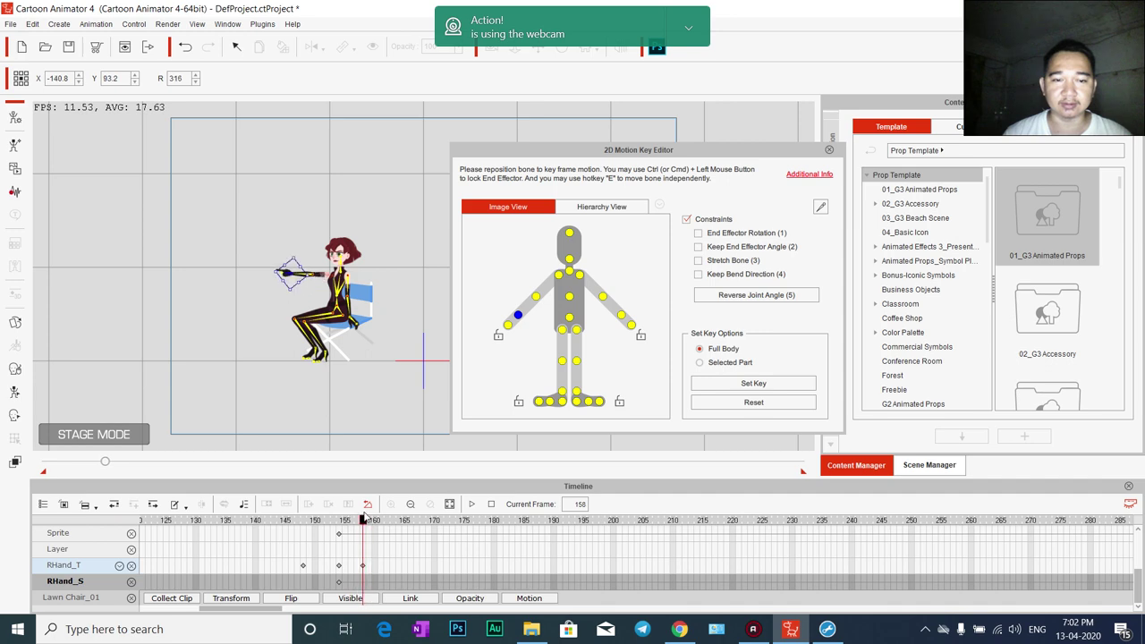
pyautogui.scroll(3, 365, 566)
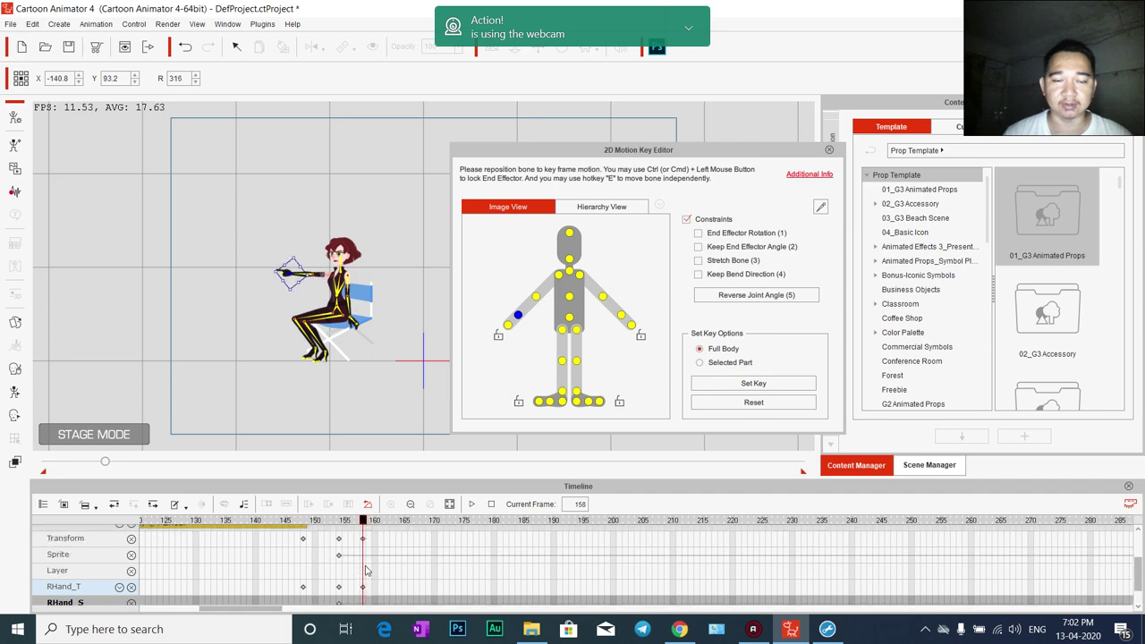
pyautogui.moveTo(363, 566); pyautogui.dragTo(377, 569)
pyautogui.press('space')
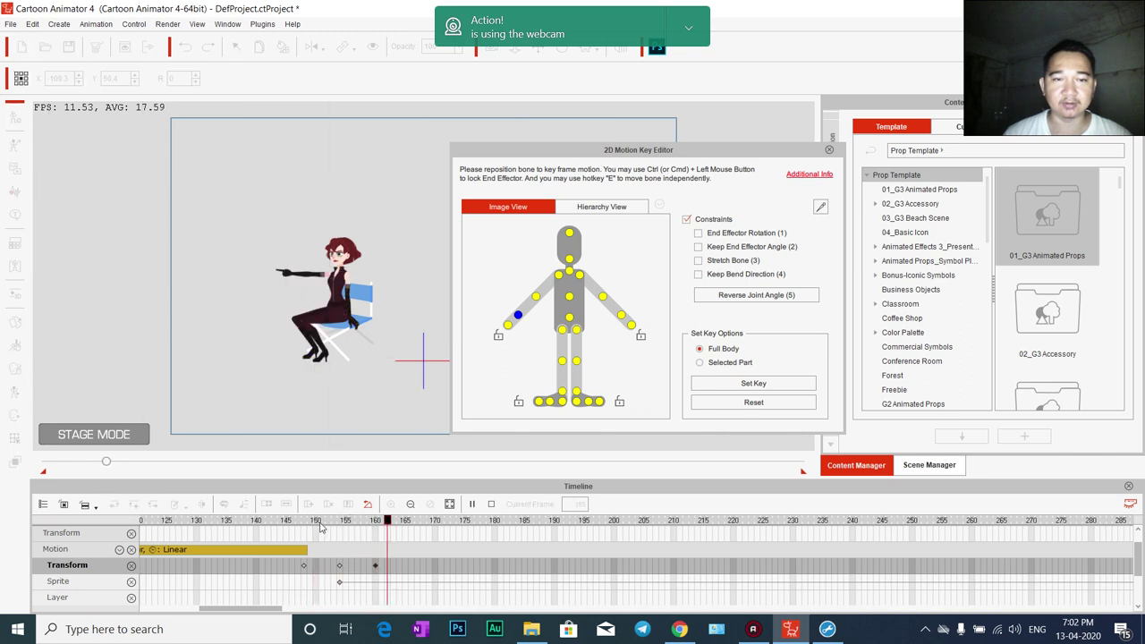
# At frame 164, reset Red_S to the original seated pose with the arm lowered and preview the motion
pyautogui.click(376, 567)
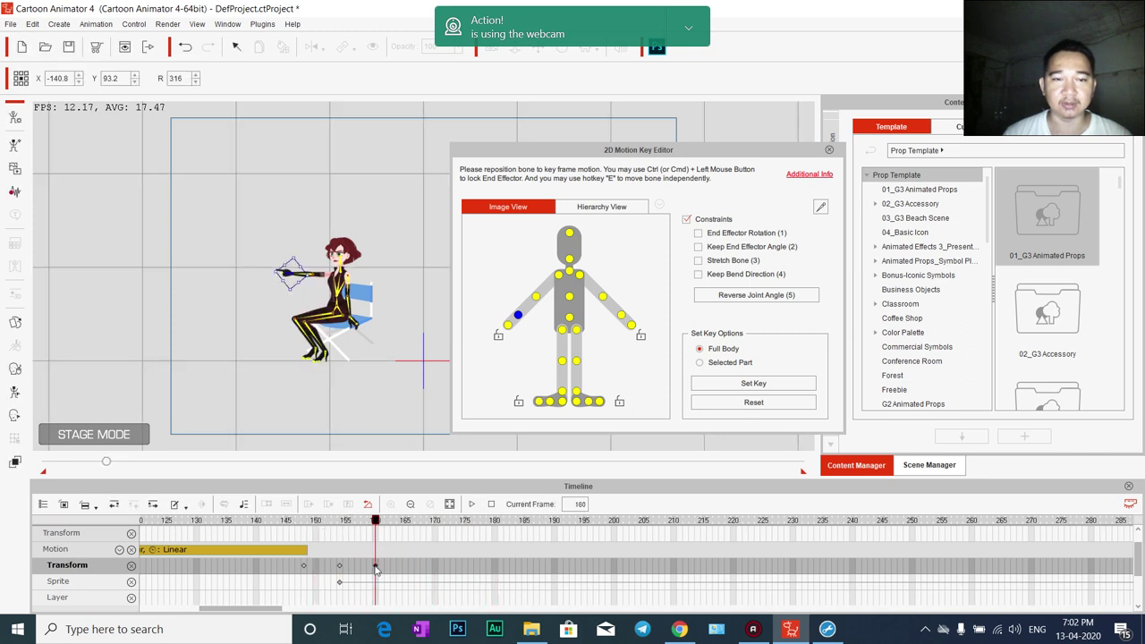
pyautogui.click(381, 526)
pyautogui.click(378, 528)
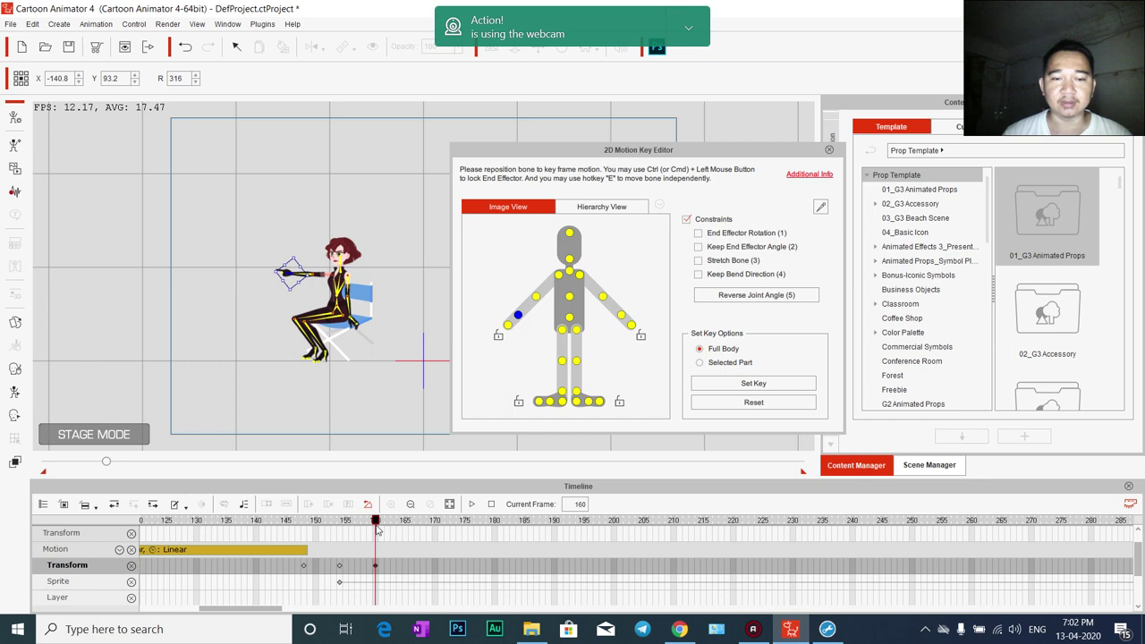
pyautogui.moveTo(376, 528); pyautogui.dragTo(399, 534)
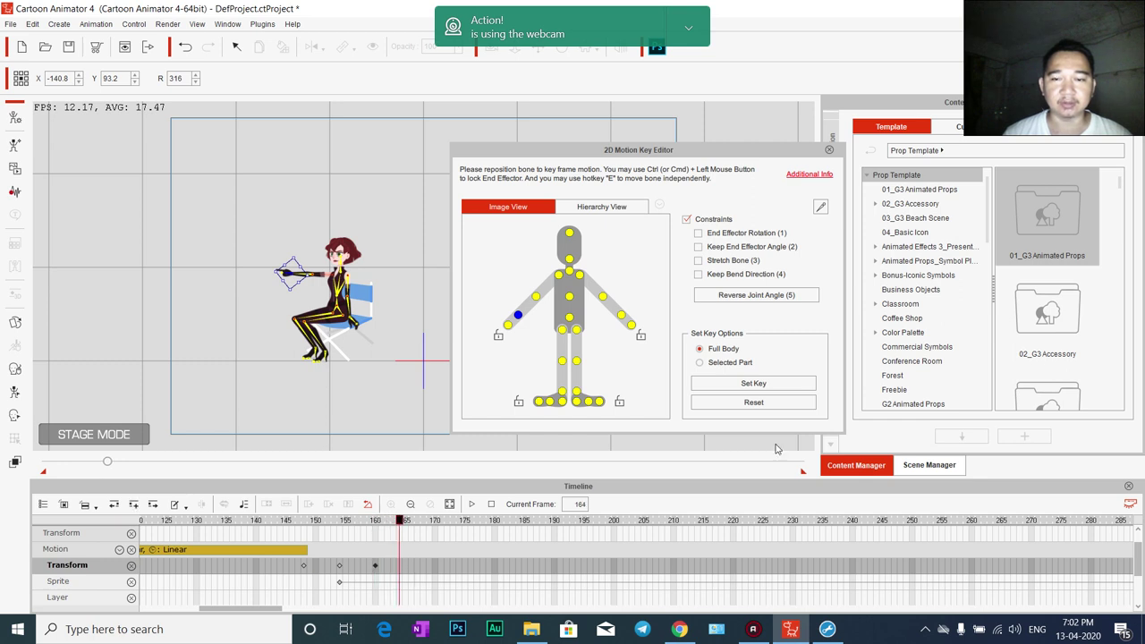
pyautogui.click(755, 403)
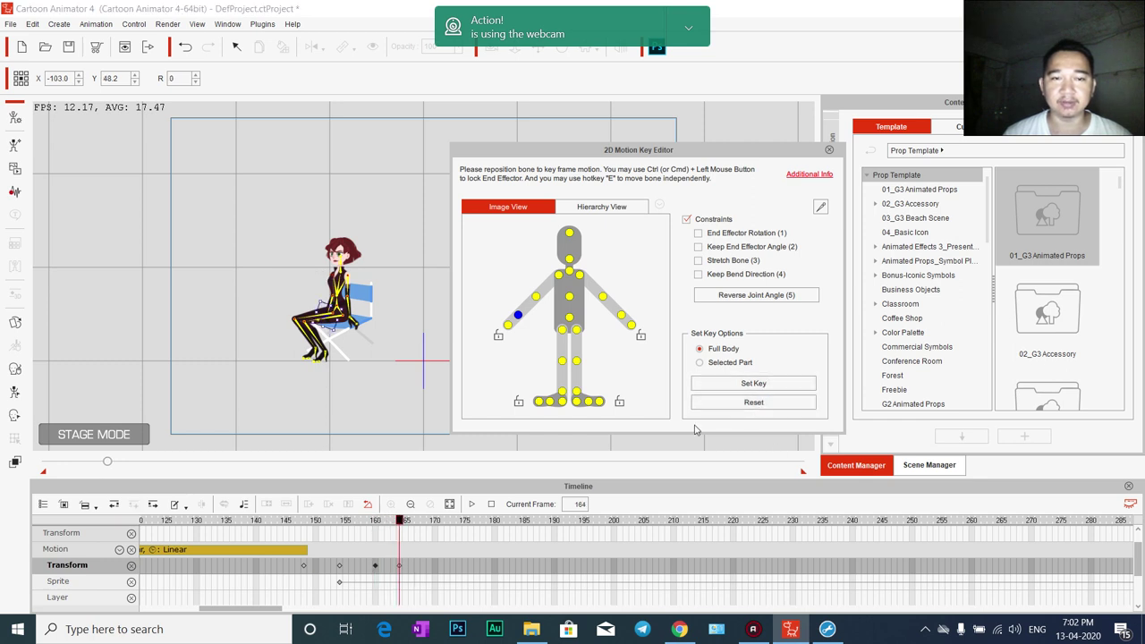
pyautogui.press('space')
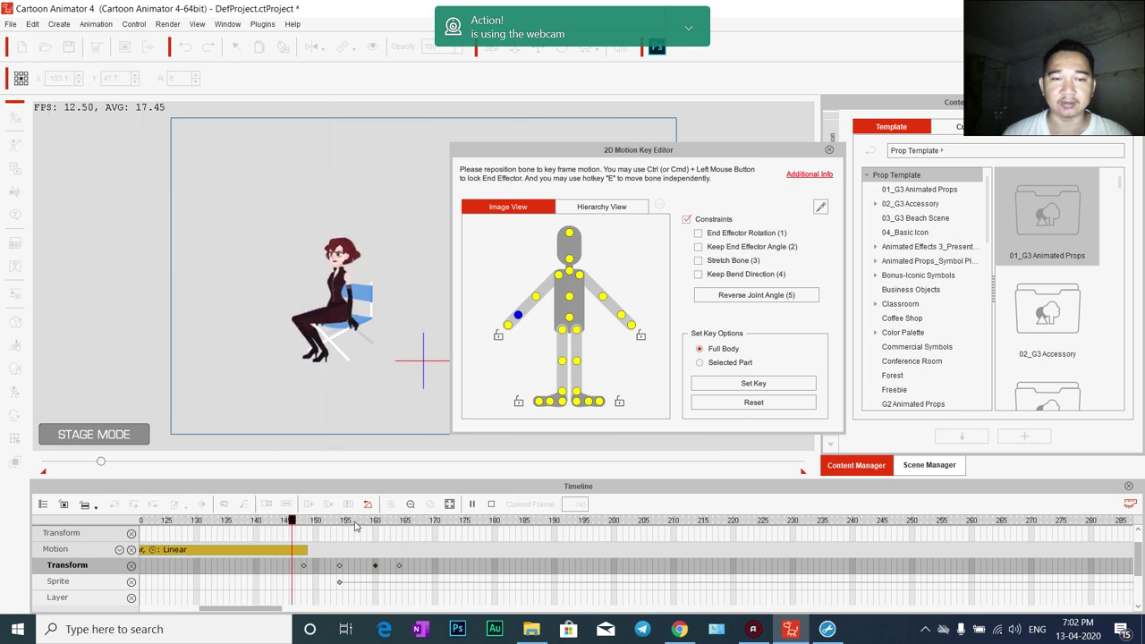
pyautogui.press('space')
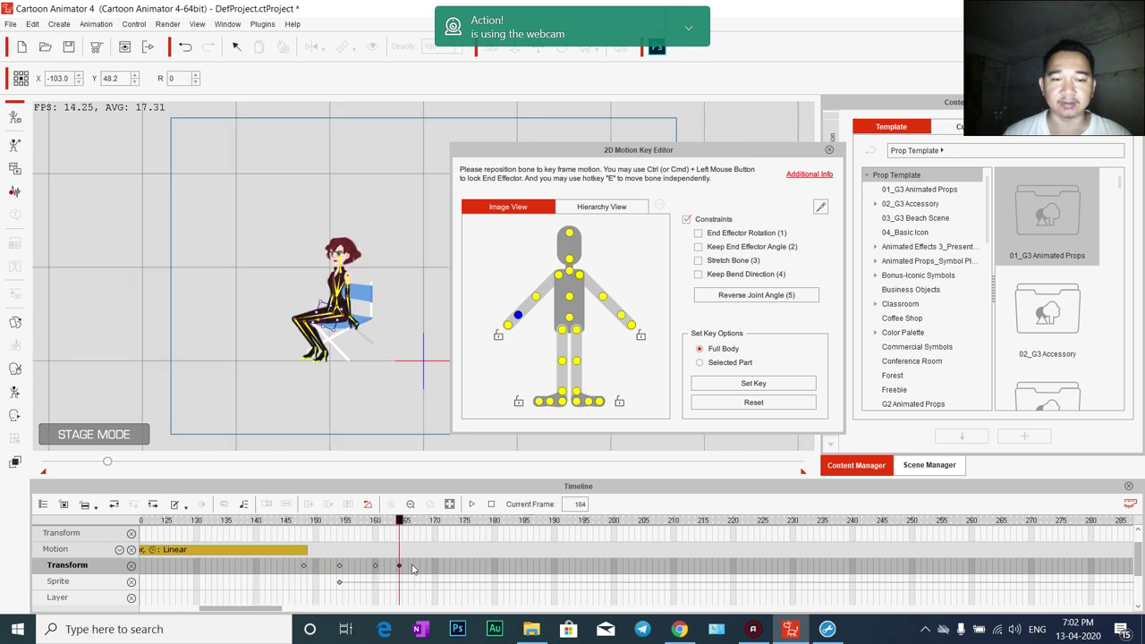
# Delay the arm-lowered key to frame 171, copy the pointing key from frame 160 to frame 165, and preview the hold
pyautogui.click(376, 568)
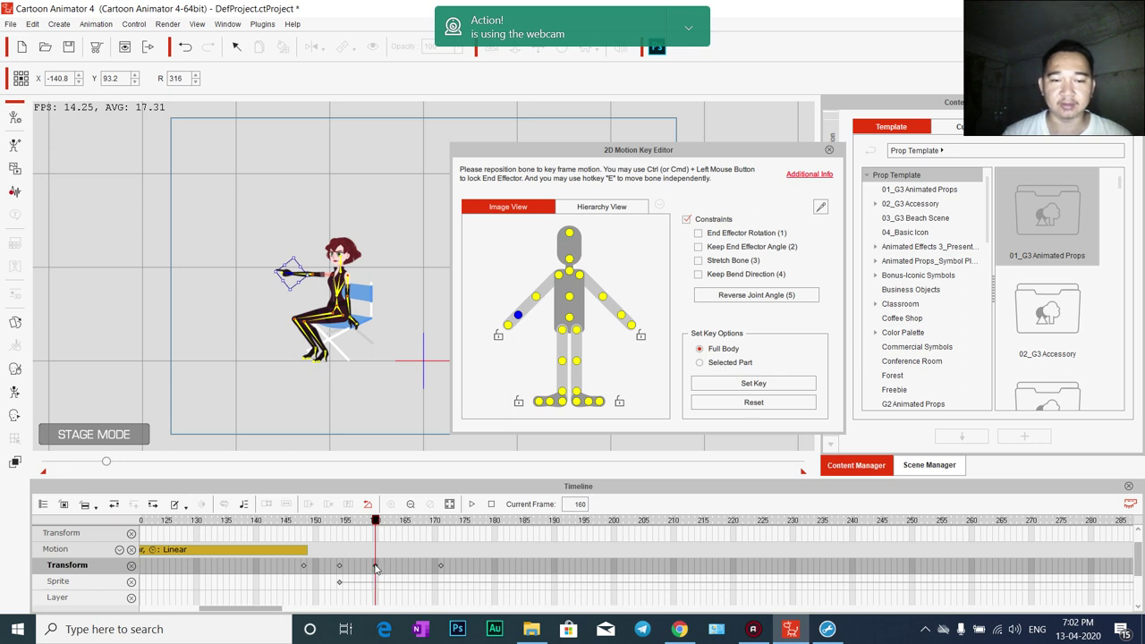
pyautogui.rightClick(376, 568)
pyautogui.click(417, 441)
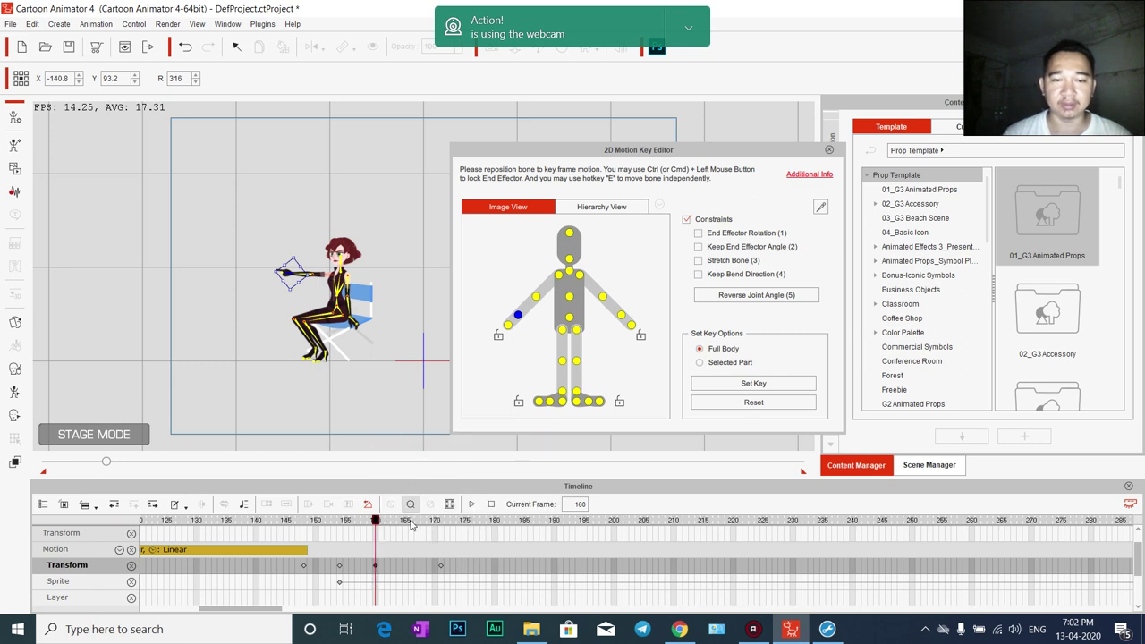
pyautogui.click(406, 563)
pyautogui.rightClick(407, 560)
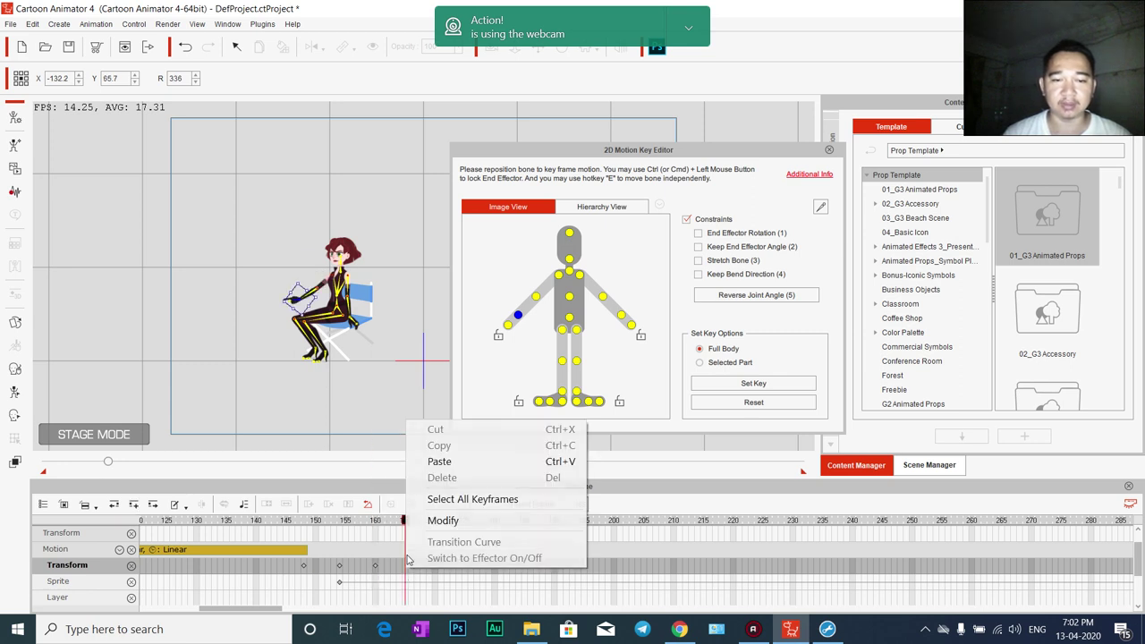
pyautogui.click(432, 463)
pyautogui.moveTo(407, 525); pyautogui.dragTo(344, 526)
pyautogui.press('space')
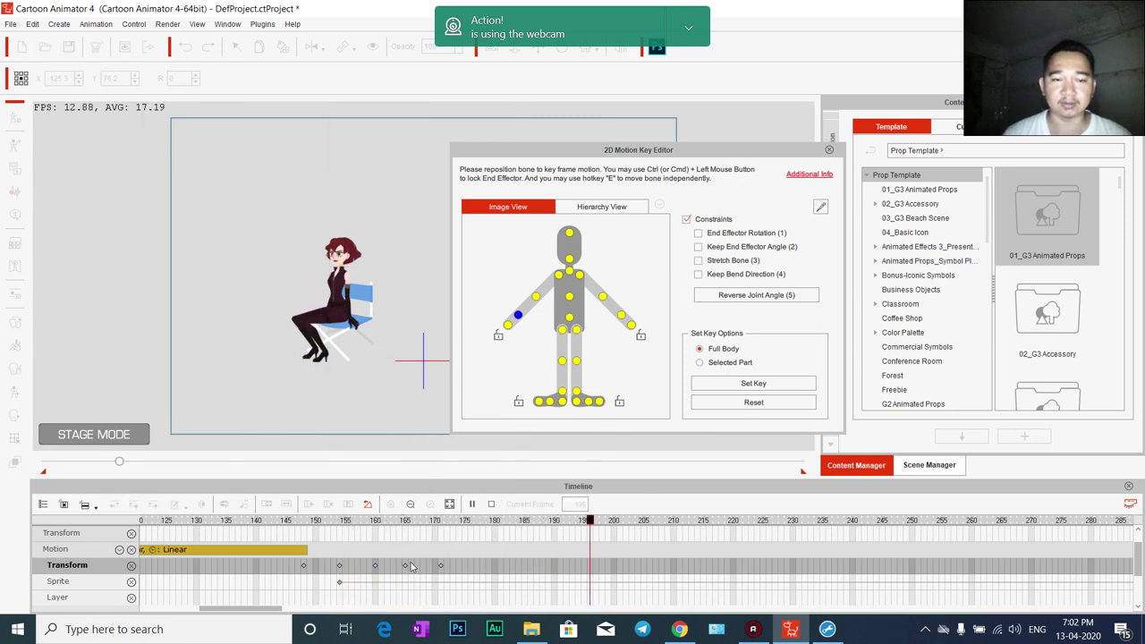
# Shift the copied pointing key and the arm-lowered key to frames 170 and 176, and replay the gesture
pyautogui.moveTo(452, 559); pyautogui.dragTo(418, 570)
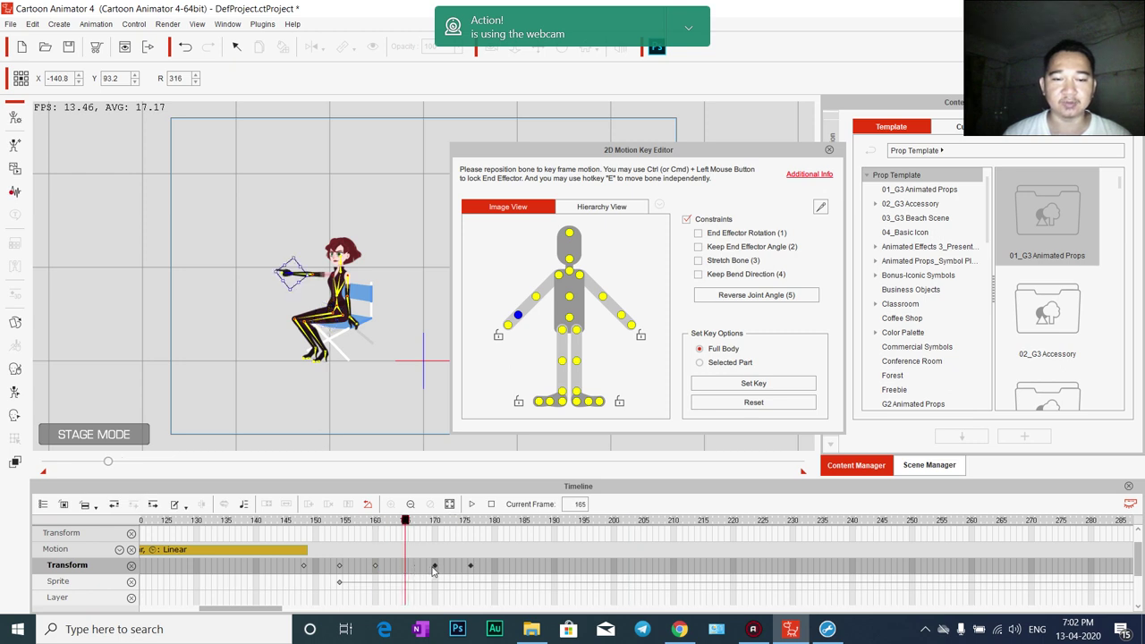
pyautogui.click(433, 569)
pyautogui.click(307, 569)
pyautogui.press('space')
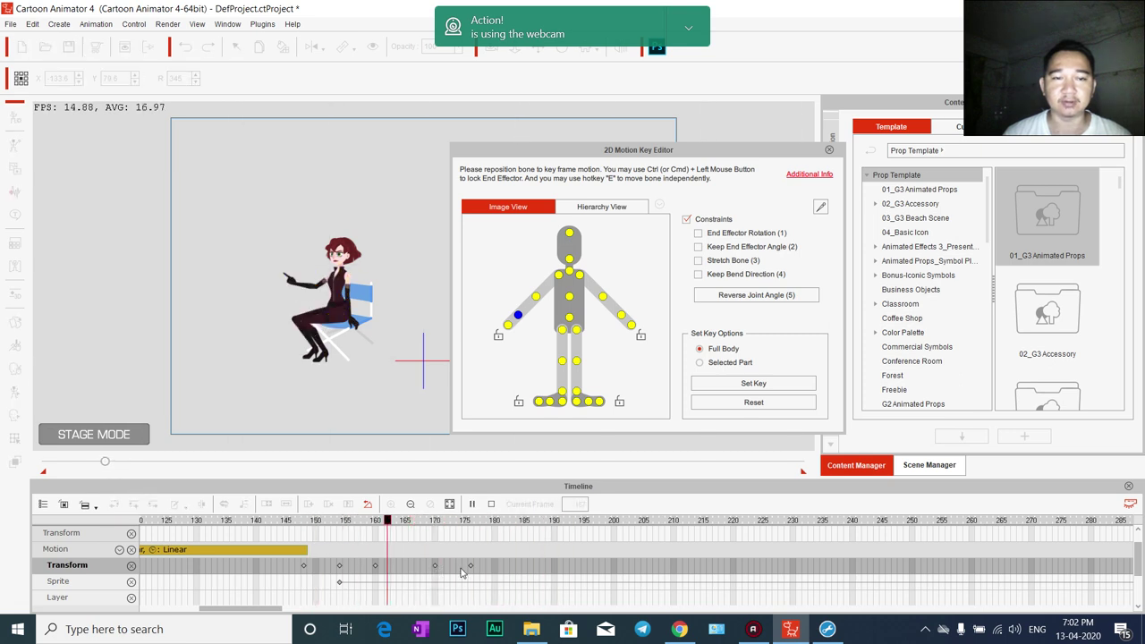
pyautogui.press('space')
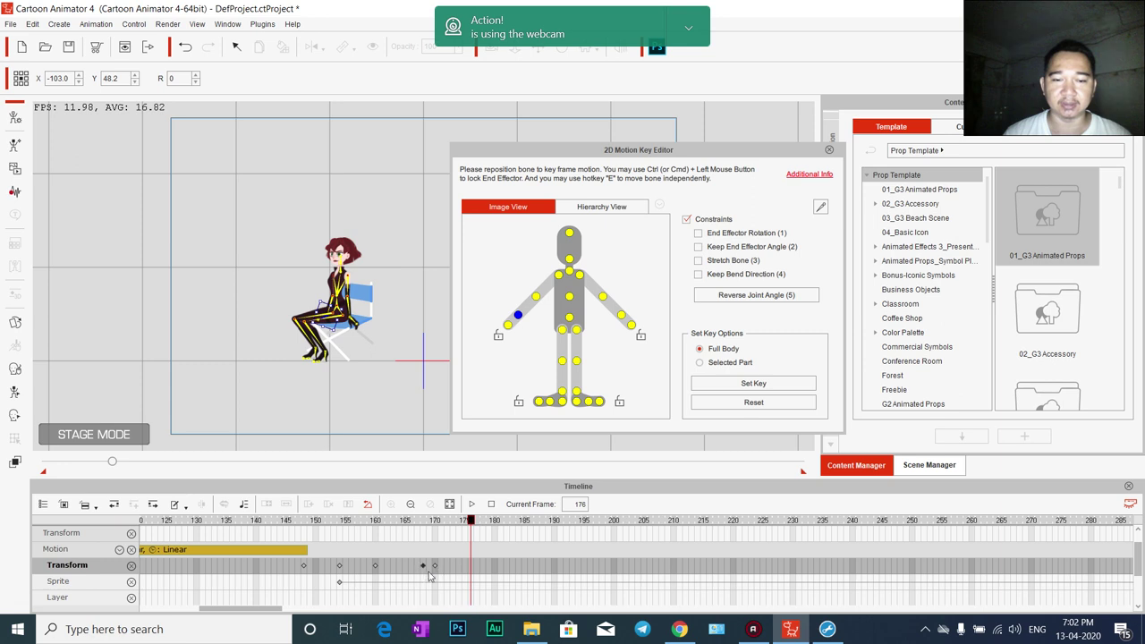
# Shift the last two hand motion keys to frames 176 and 182, and play the gesture again
pyautogui.click(434, 565)
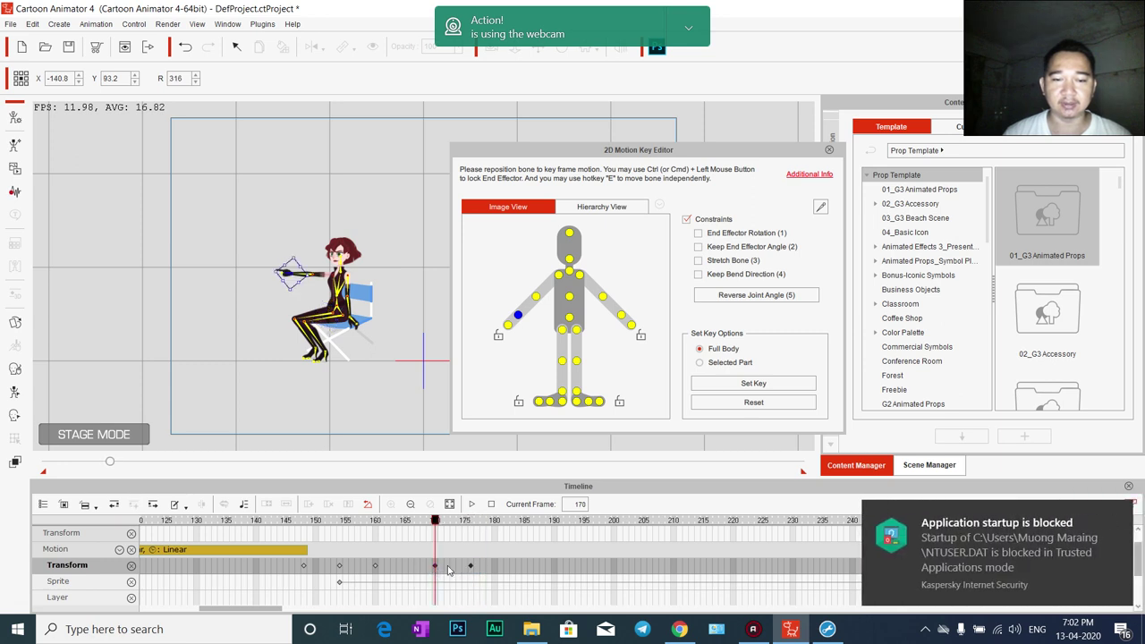
pyautogui.press('space')
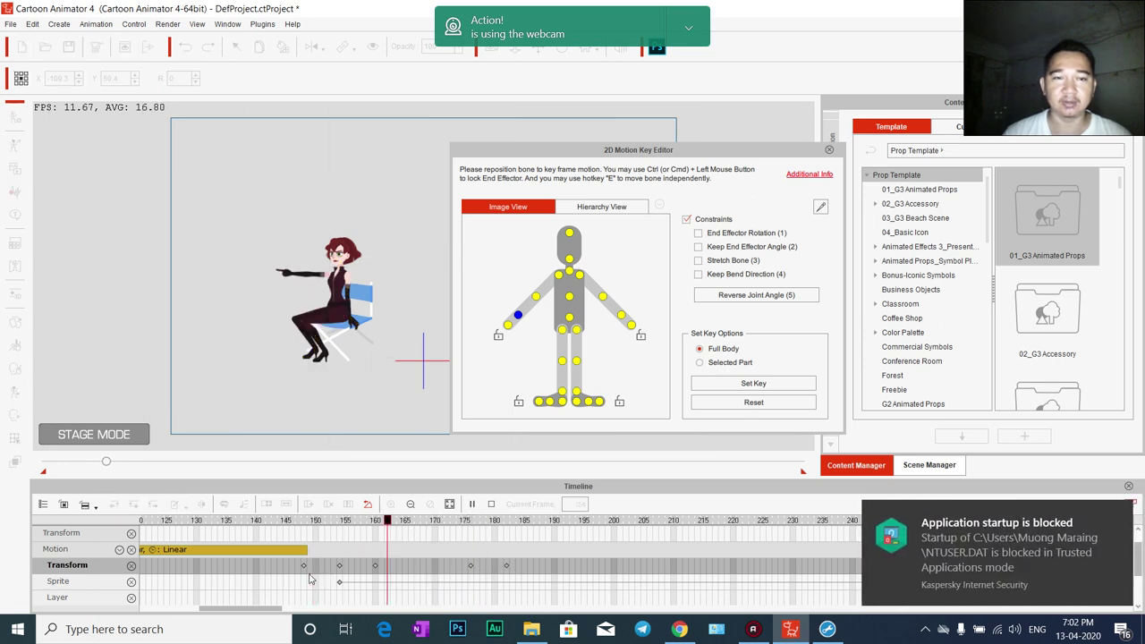
pyautogui.press('space')
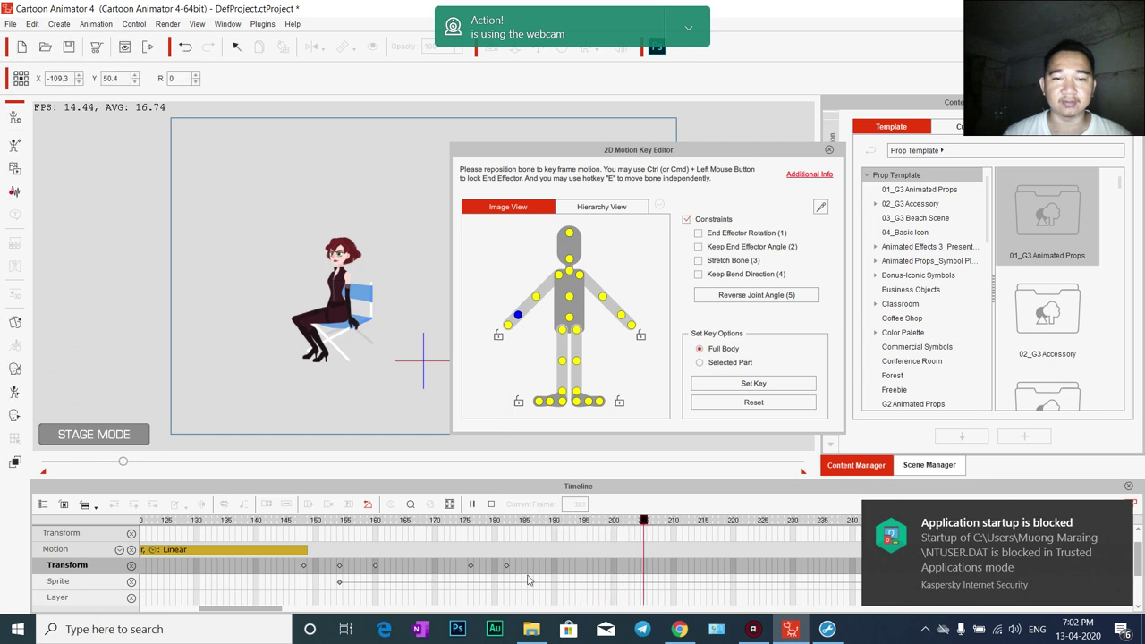
# Extend the pointing hold by moving the last two motion keys to frames 190 and 196, and preview the result
pyautogui.press('space')
pyautogui.moveTo(528, 579); pyautogui.dragTo(553, 573)
pyautogui.click(470, 565)
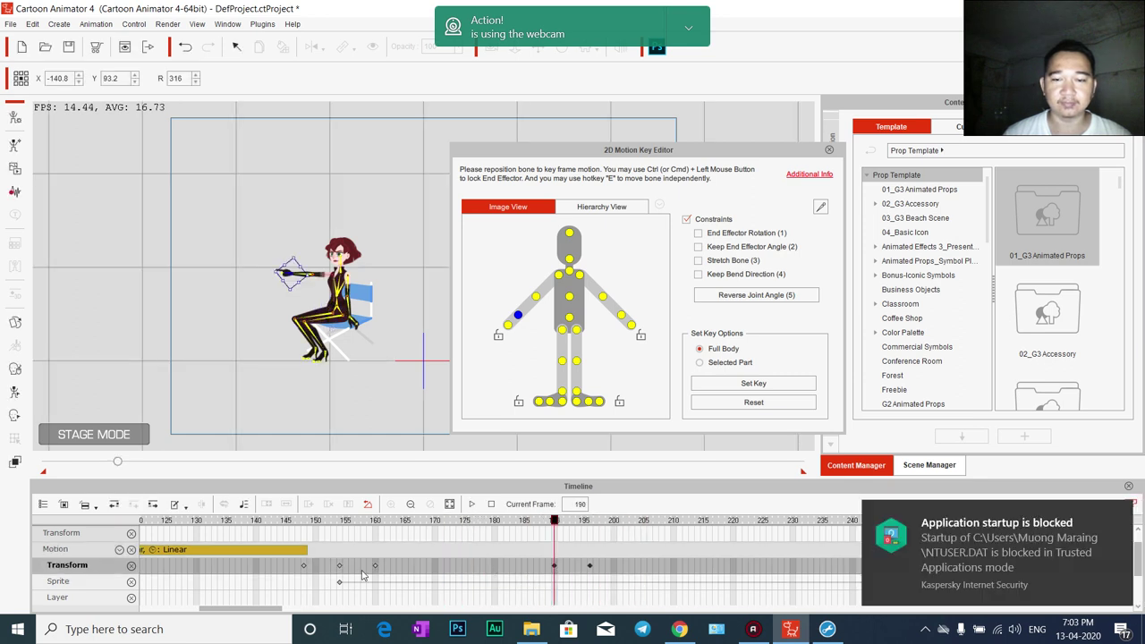
pyautogui.click(292, 577)
pyautogui.press('space')
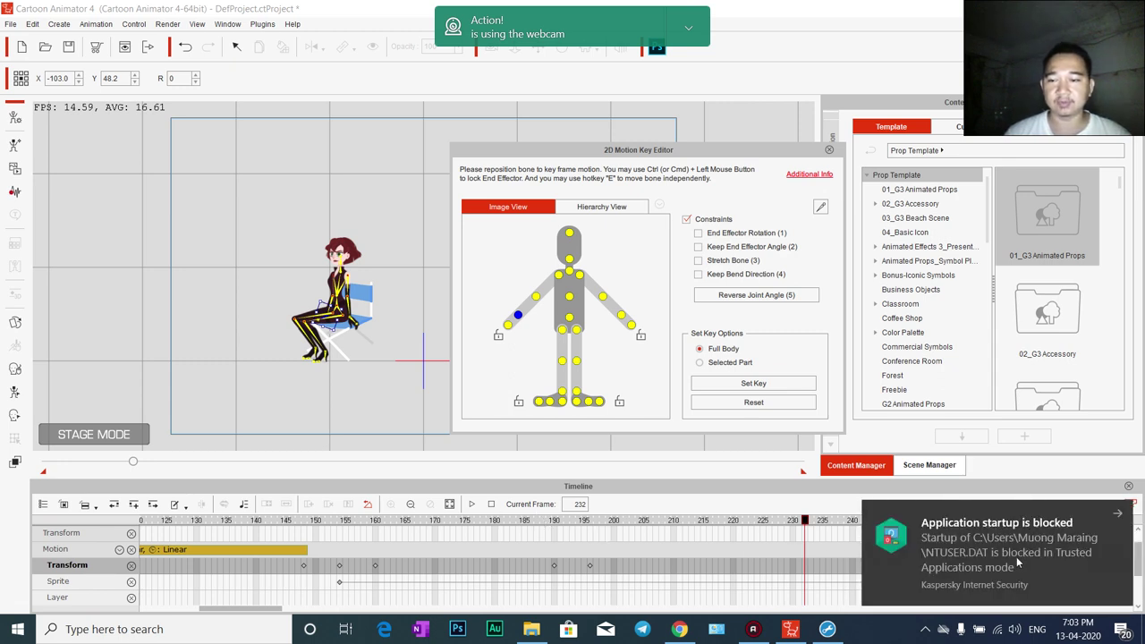
# Dismiss the security notification and close the 2D Motion Key Editor
pyautogui.click(1118, 516)
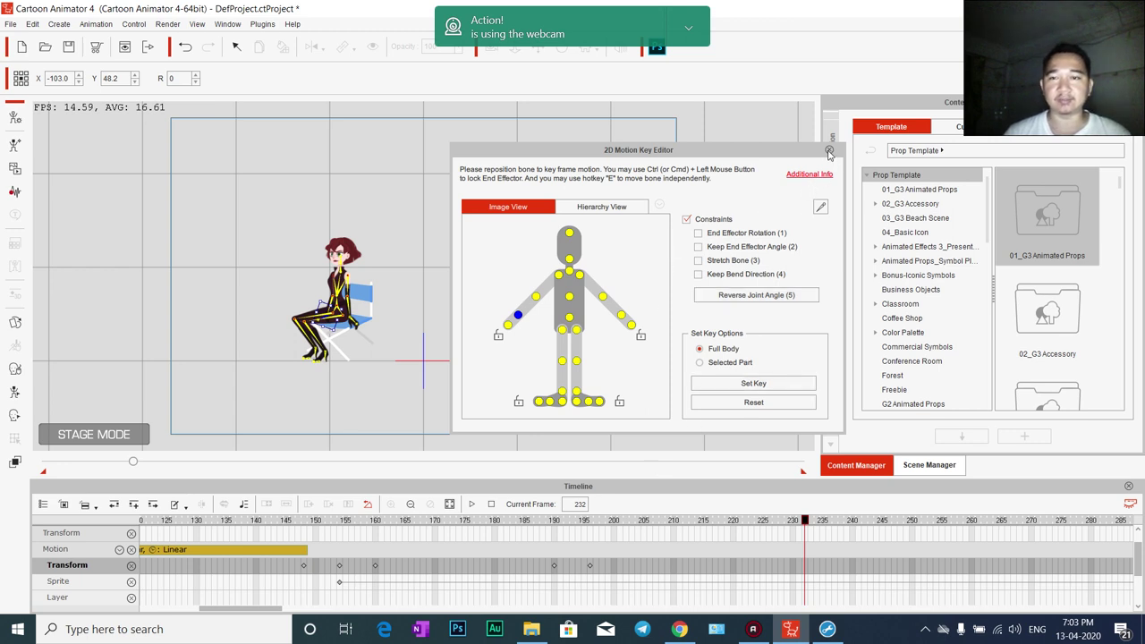
pyautogui.click(829, 152)
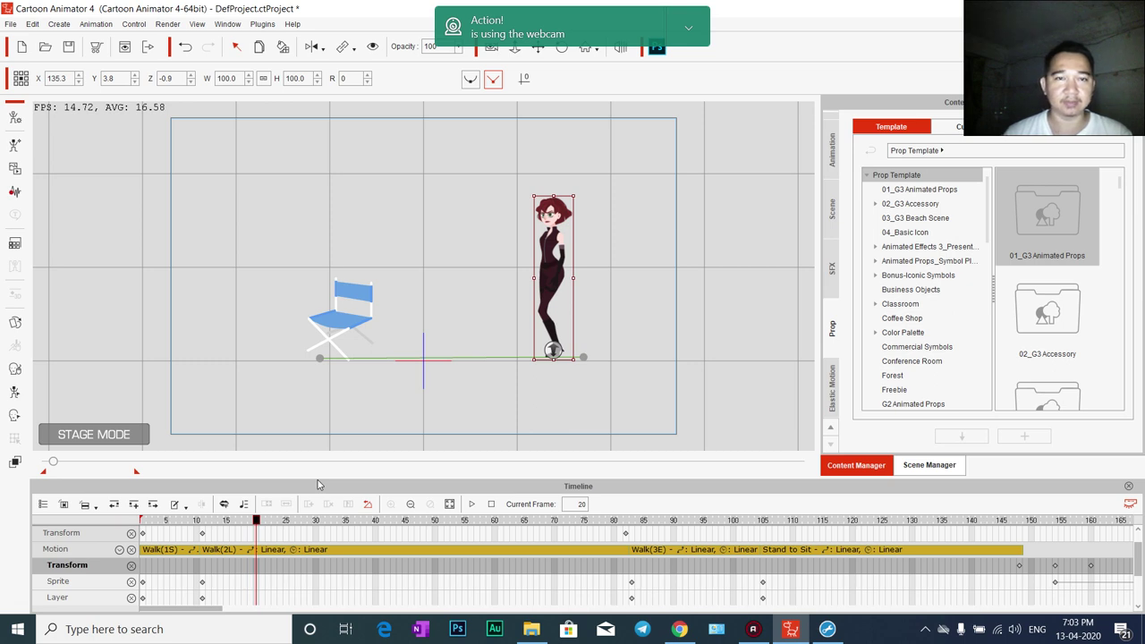
# Toggle Auto Hide Playbar to show the playback controls, and play the full walking, sitting and pointing animation
pyautogui.click(133, 25)
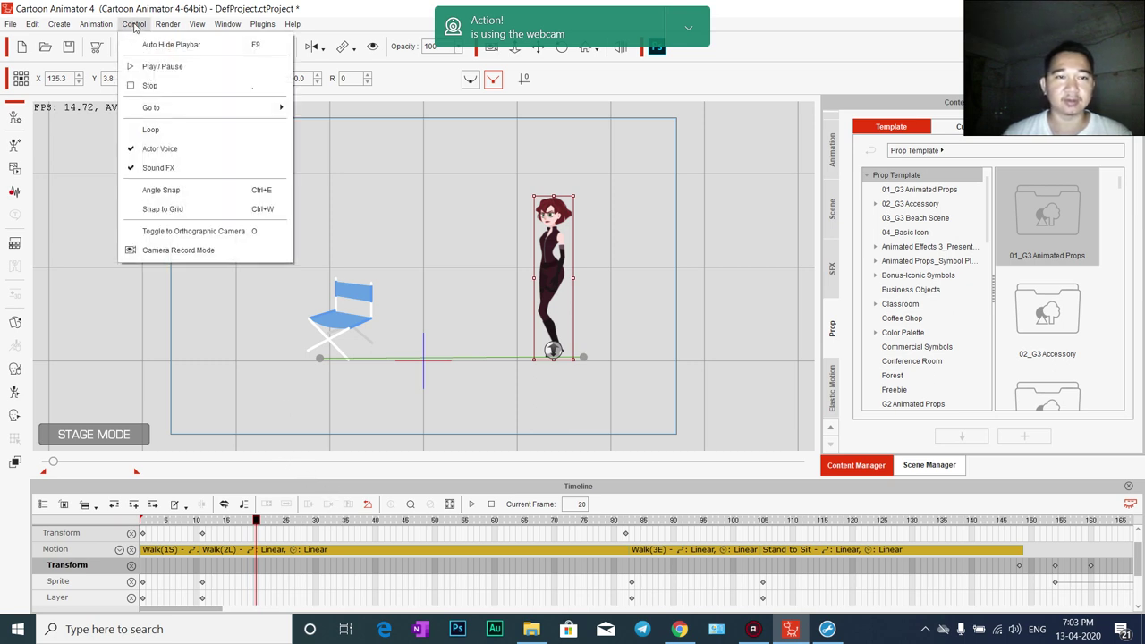
pyautogui.click(179, 43)
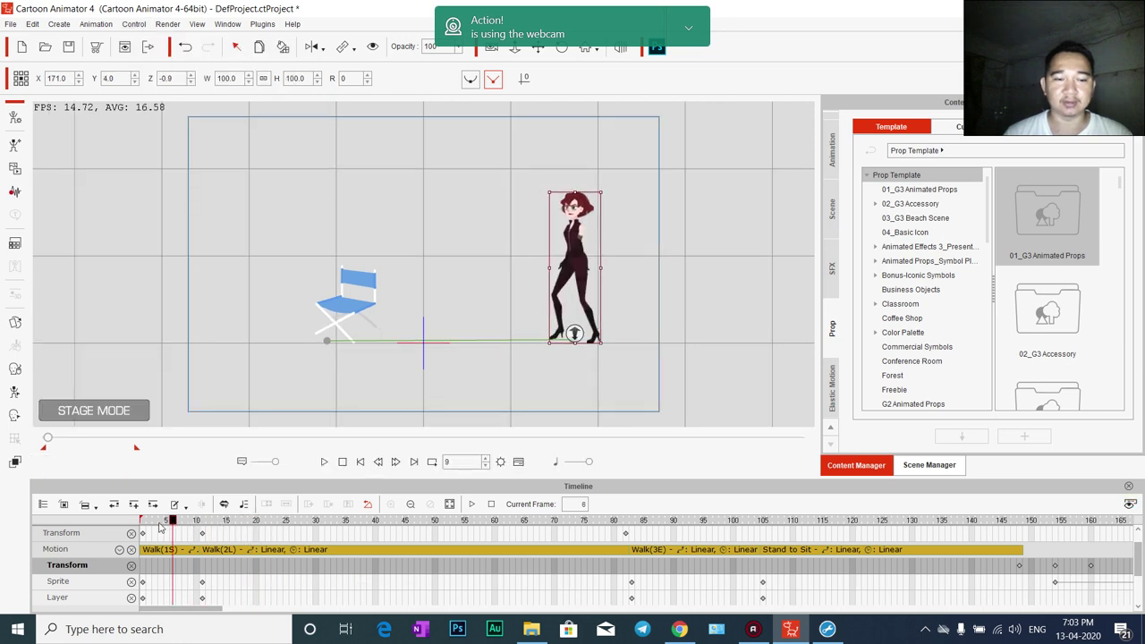
pyautogui.press('space')
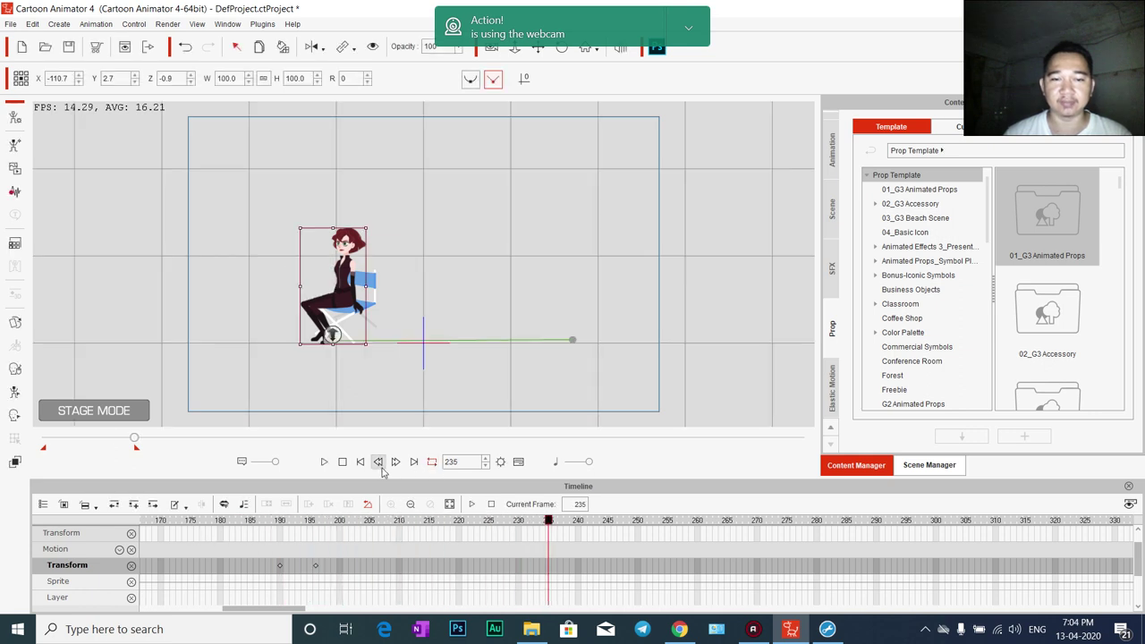
pyautogui.click(324, 462)
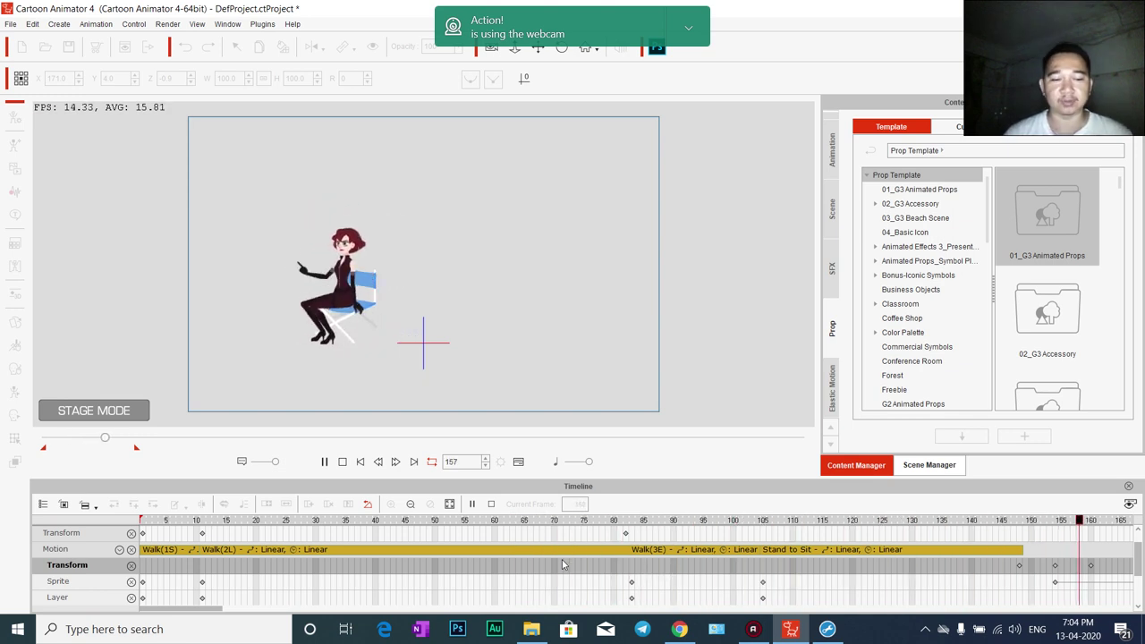
# Switch to Chrome to review the YouTube Studio channel comments, and return to Cartoon Animator
pyautogui.click(679, 628)
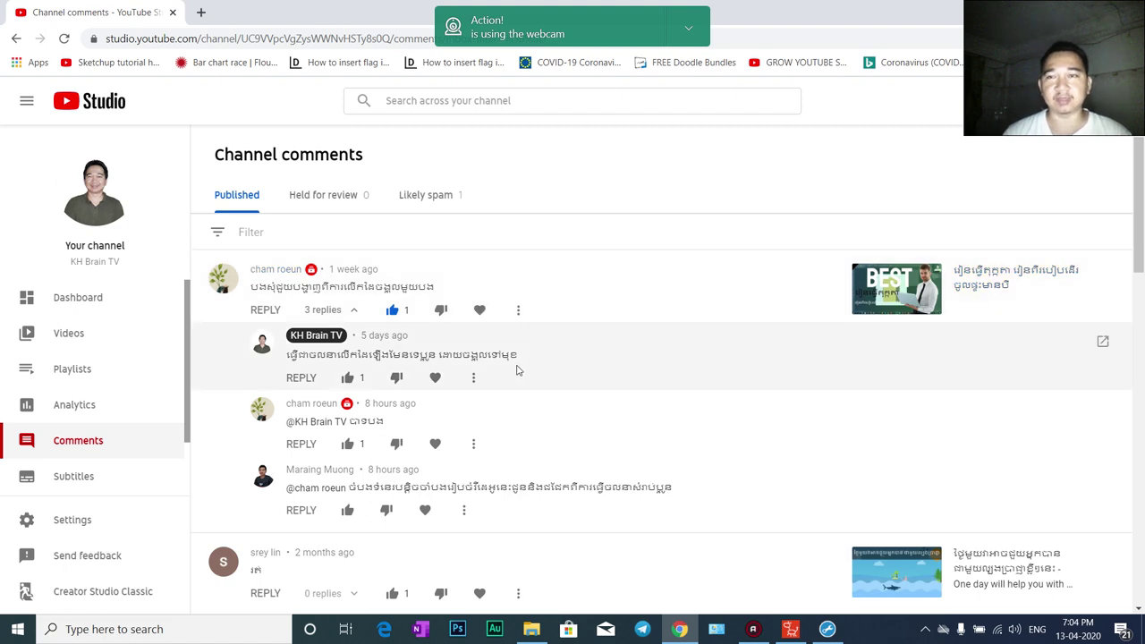
pyautogui.hotkey('alt', 'Tab')
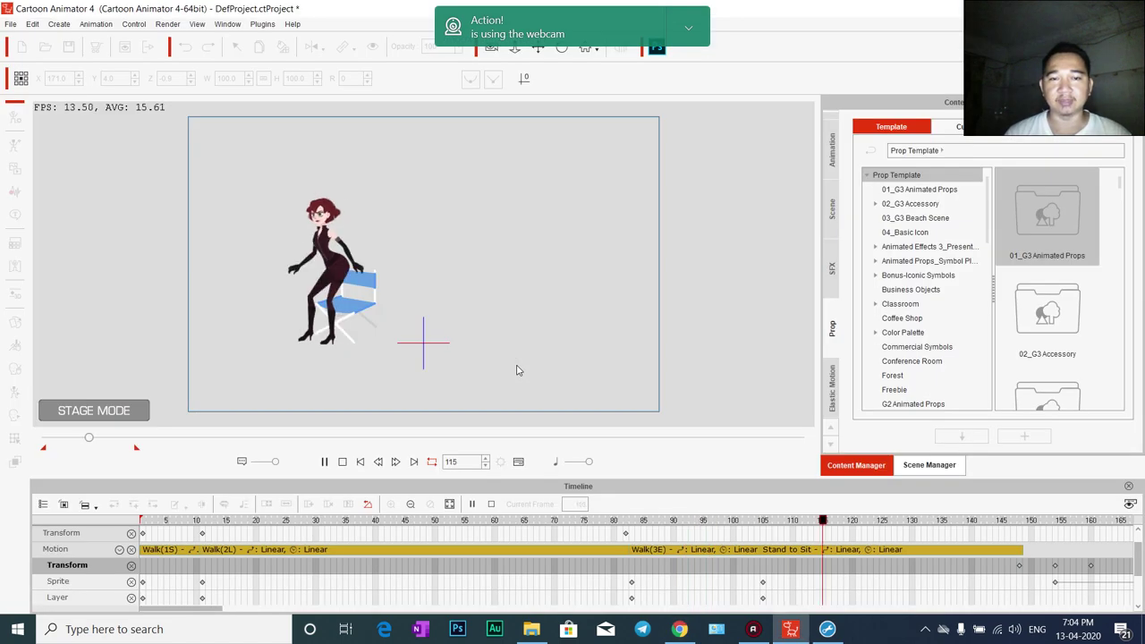